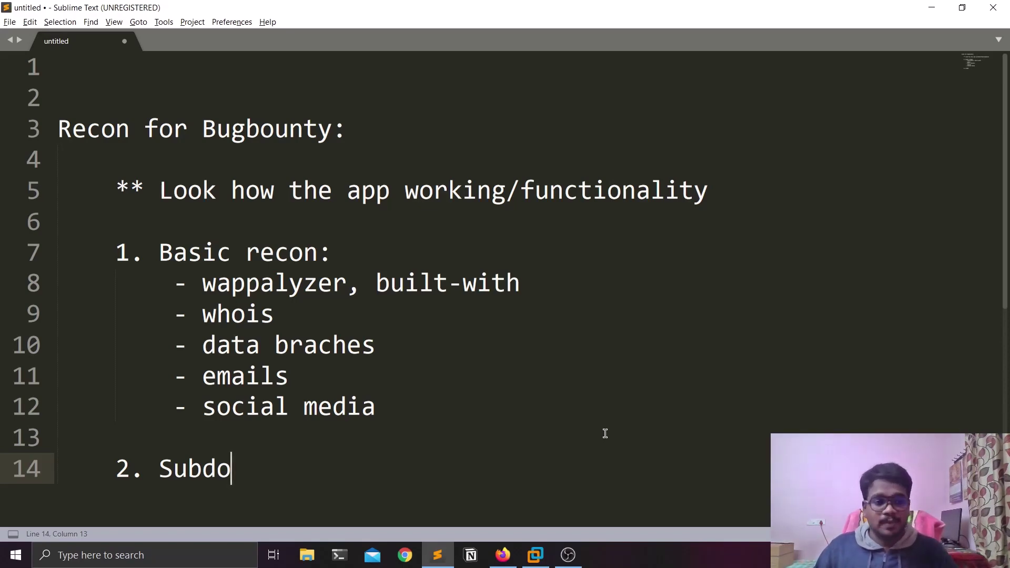
# Complete the second section heading as "2. Subdomain hunting:" and add an indented "- Sublist3r" item beneath it.
pyautogui.write('main ')
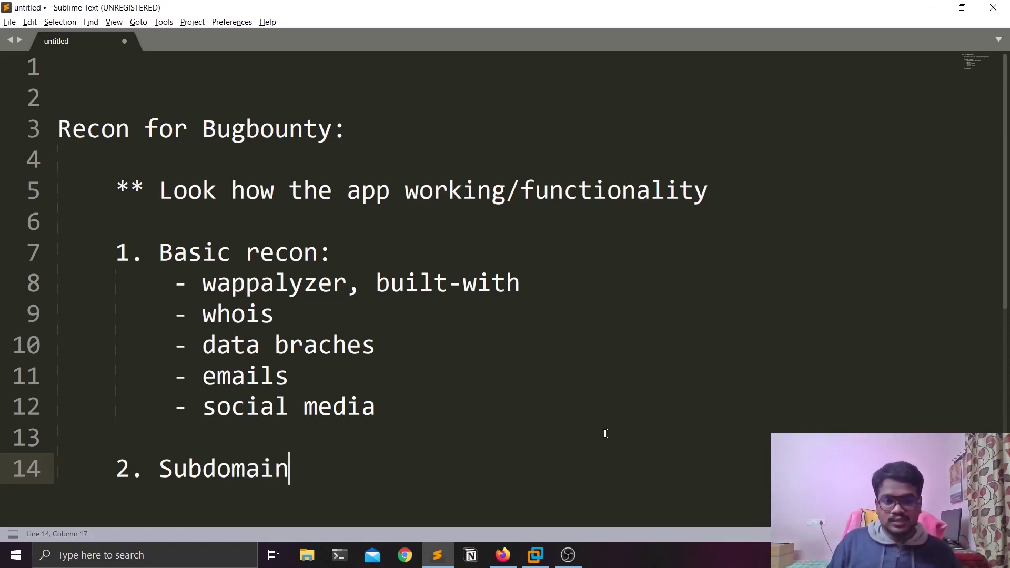
pyautogui.write('hunting')
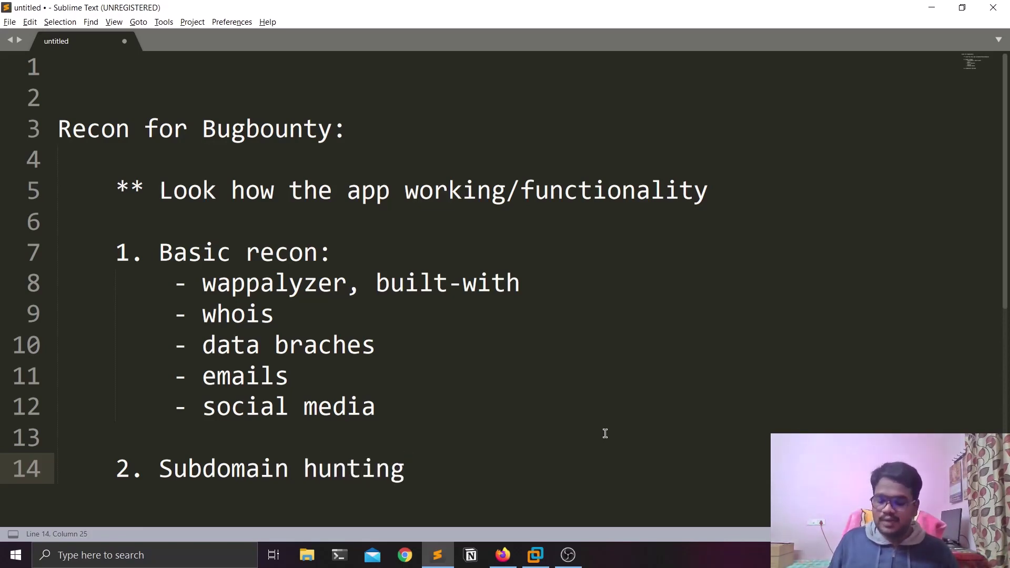
pyautogui.write(':')
pyautogui.press('Return')
pyautogui.press('Tab')
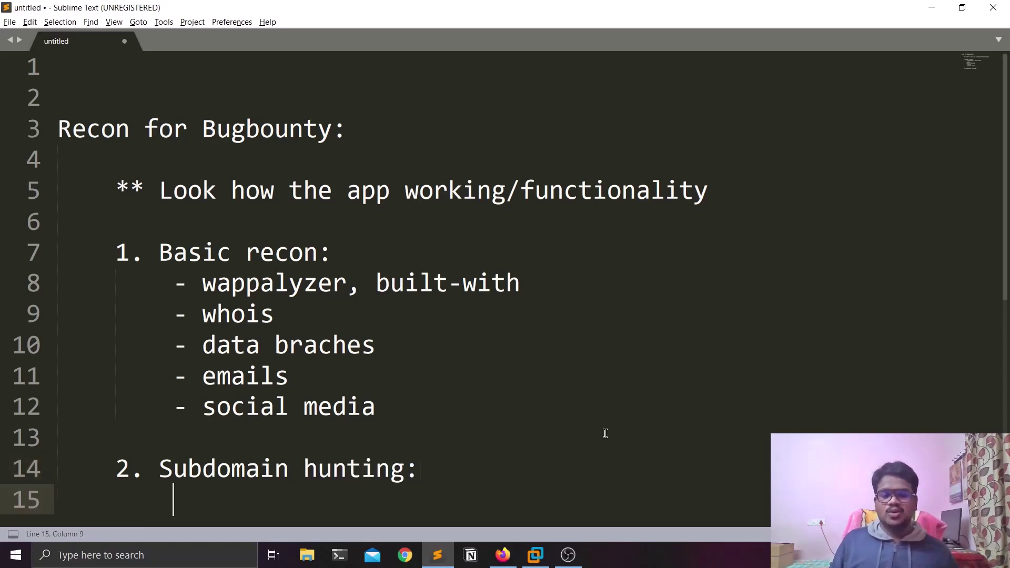
pyautogui.scroll(-4, 605, 432)
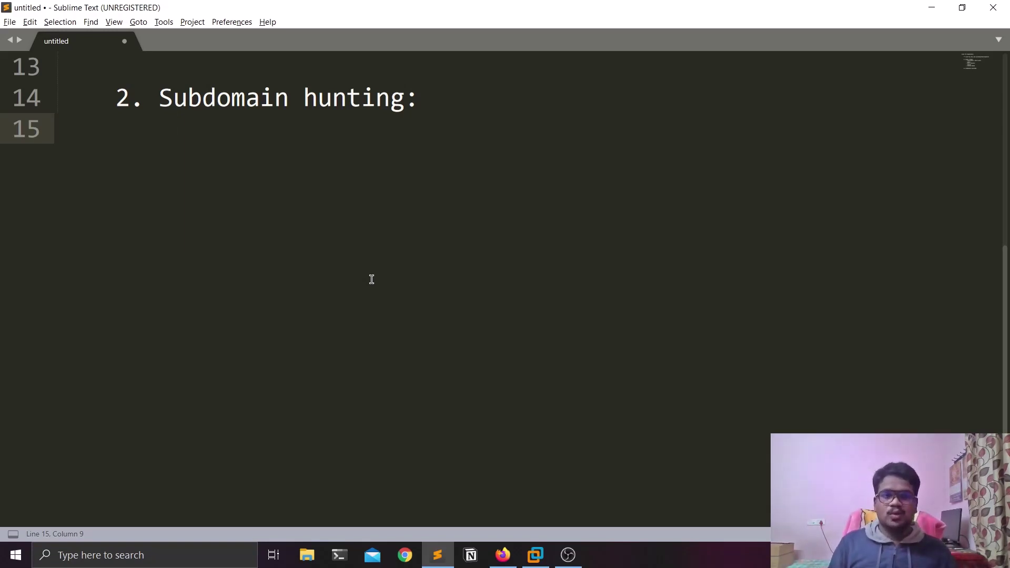
pyautogui.write('- S')
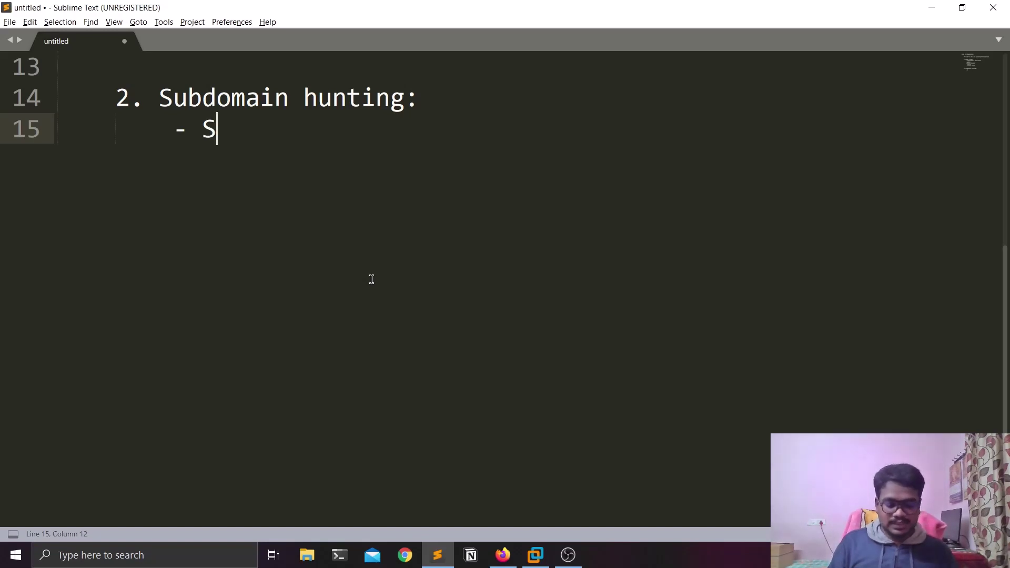
pyautogui.write('ublist3r')
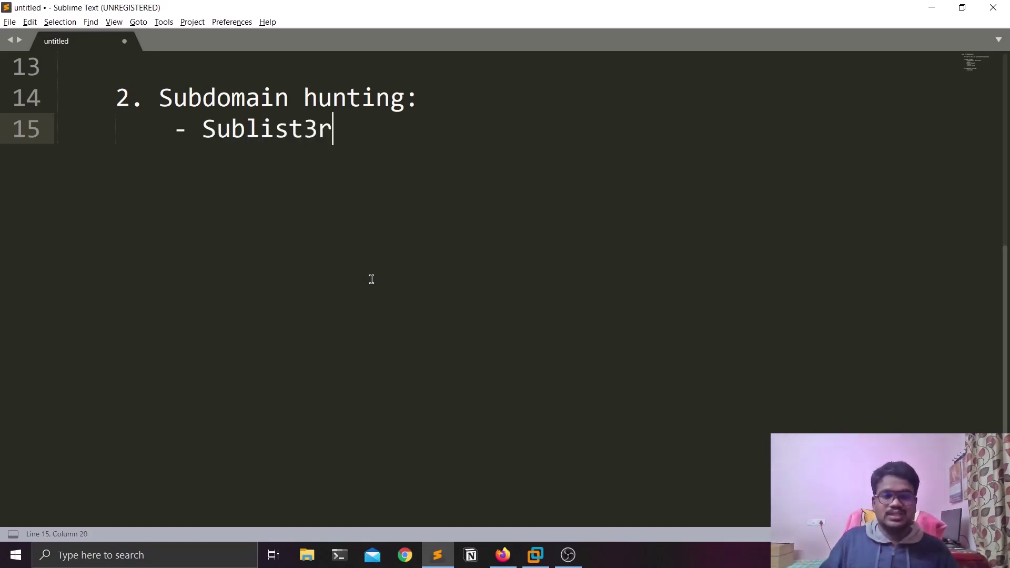
# Switch to the Kali virtual machine in VMware Workstation and run "apt install sublist3r" in the terminal.
pyautogui.click(535, 555)
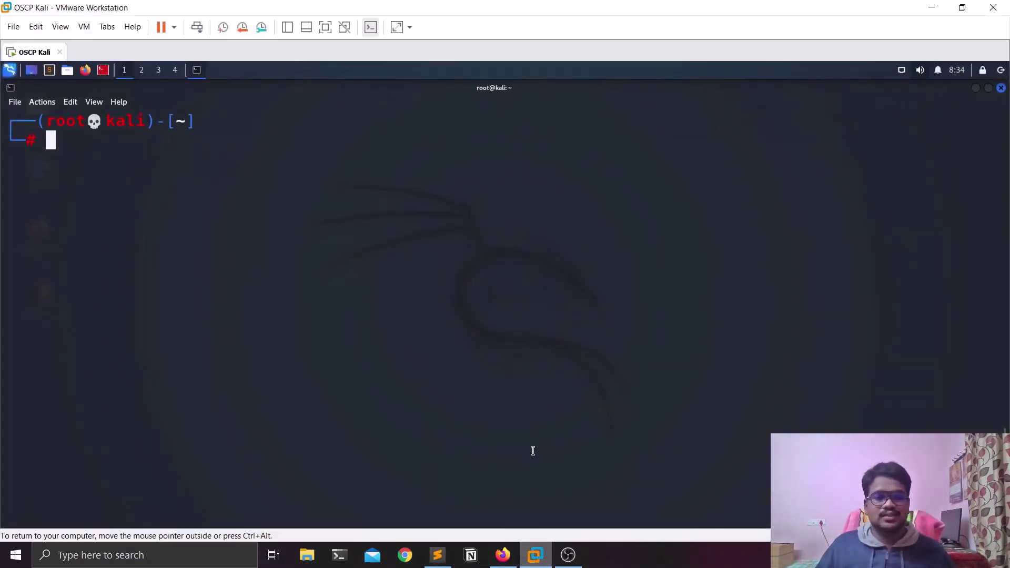
pyautogui.write('a')
pyautogui.press('BackSpace')
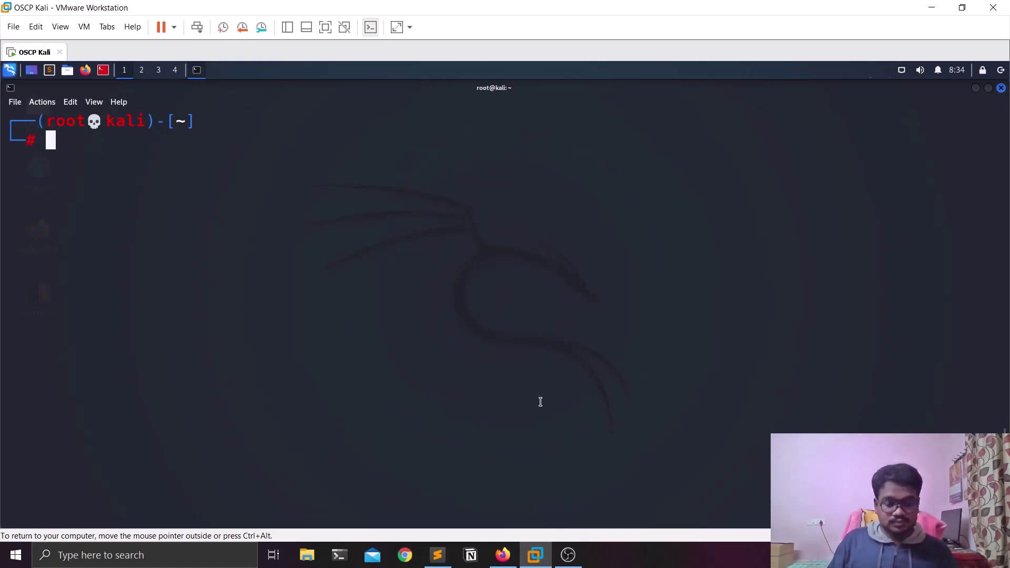
pyautogui.write('apt inst')
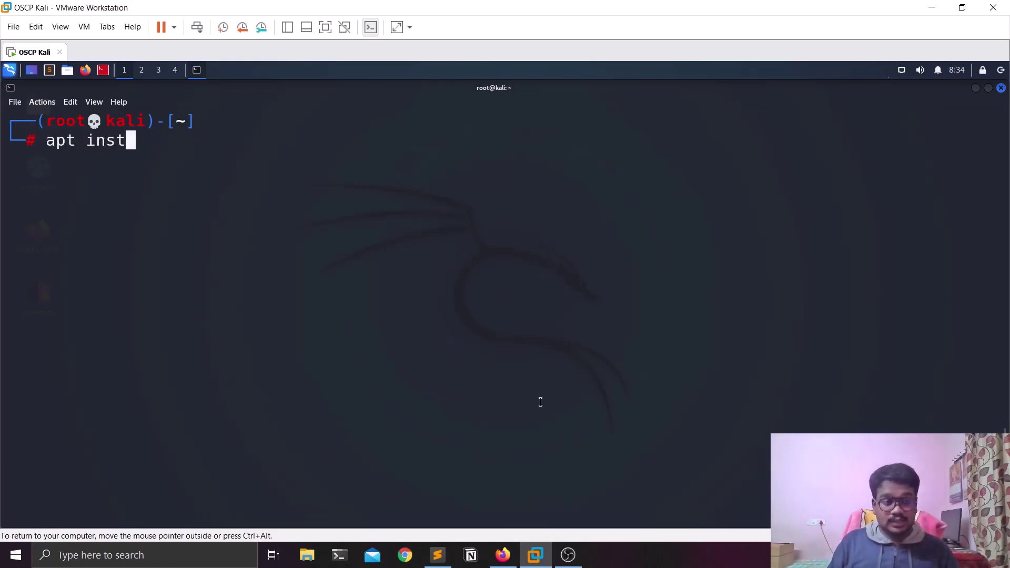
pyautogui.write('all su')
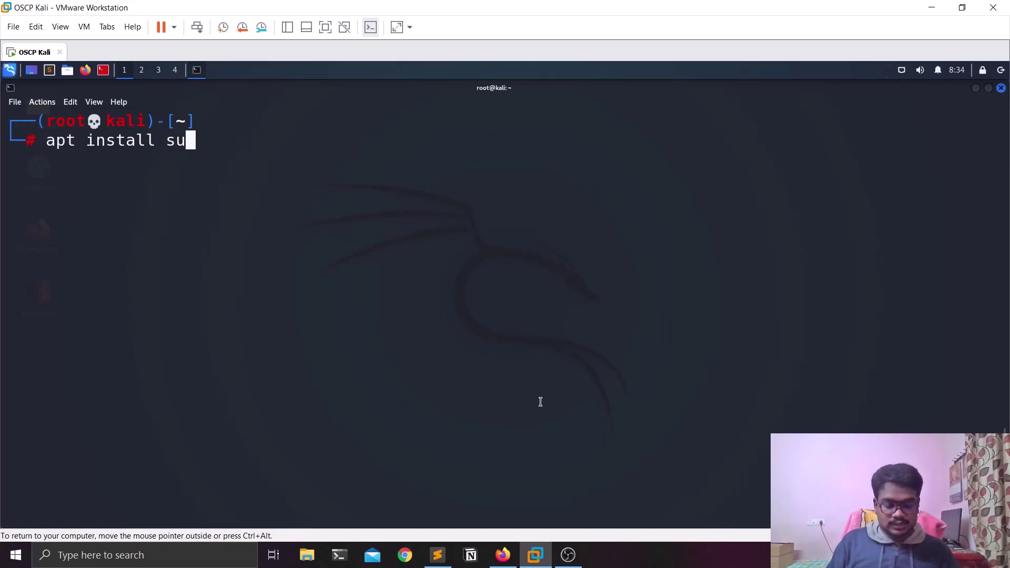
pyautogui.write('blis')
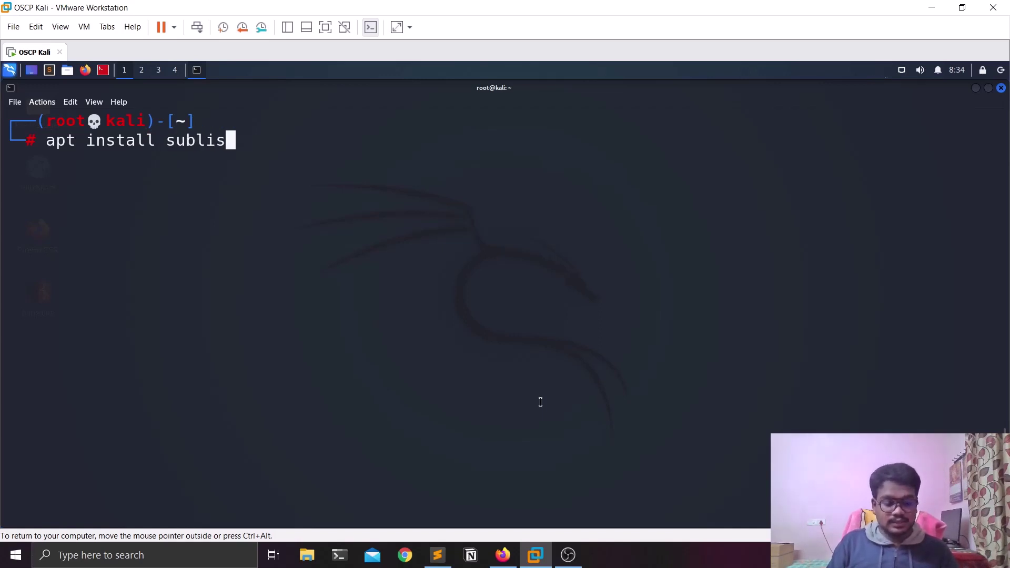
pyautogui.write('3r')
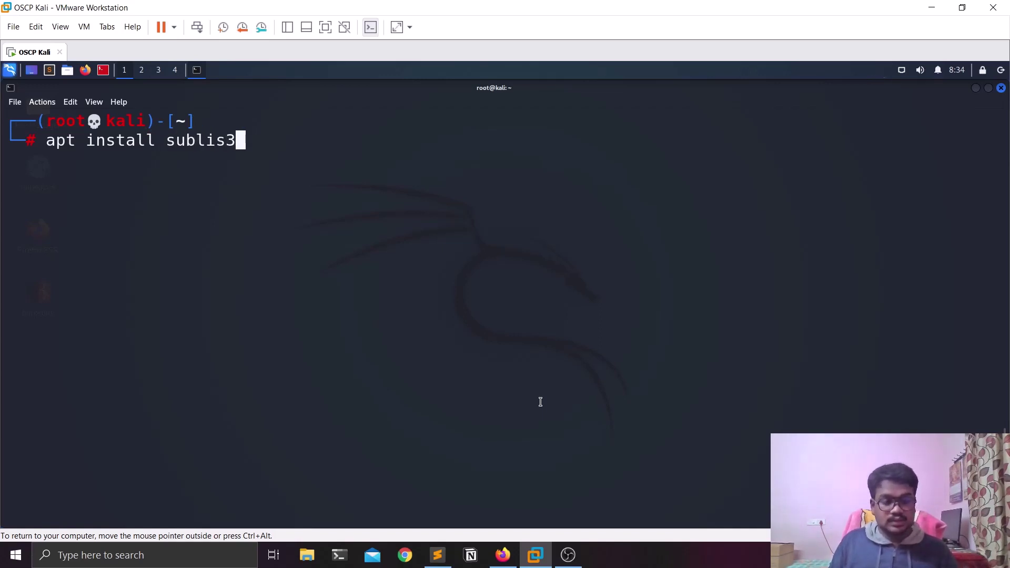
pyautogui.press('Left')
pyautogui.press('Left')
pyautogui.write('t')
pyautogui.press('Return')
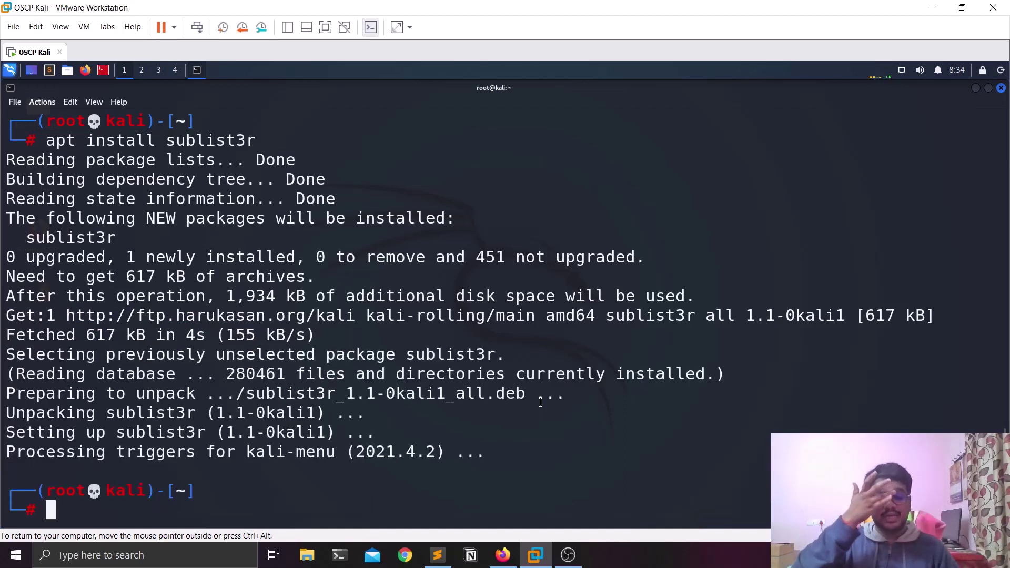
# Clear the terminal and display the Sublist3r options with "sublist3r --help".
pyautogui.hotkey('ctrl', 'l')
pyautogui.write('sublist3r ')
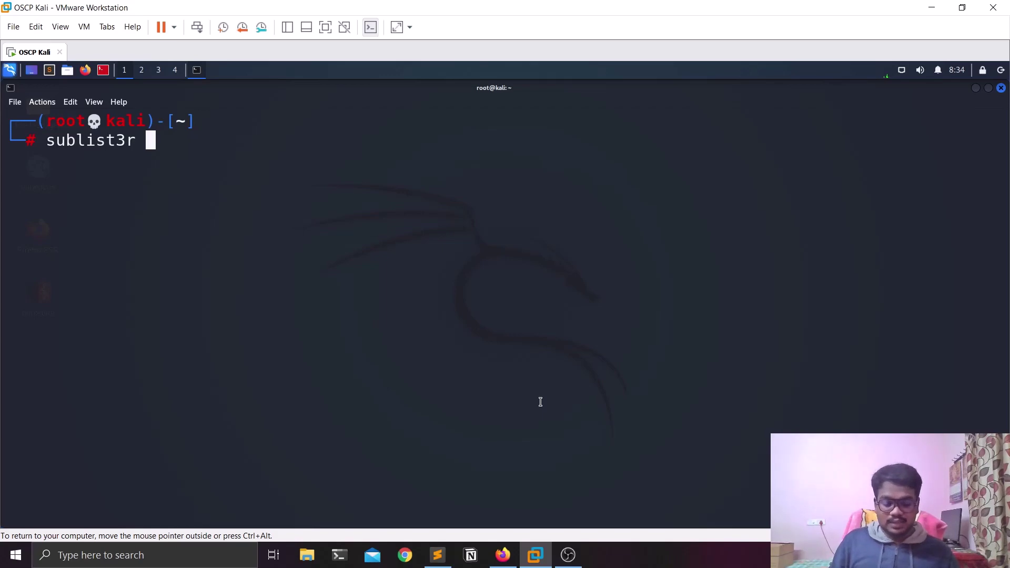
pyautogui.write('--help')
pyautogui.press('Return')
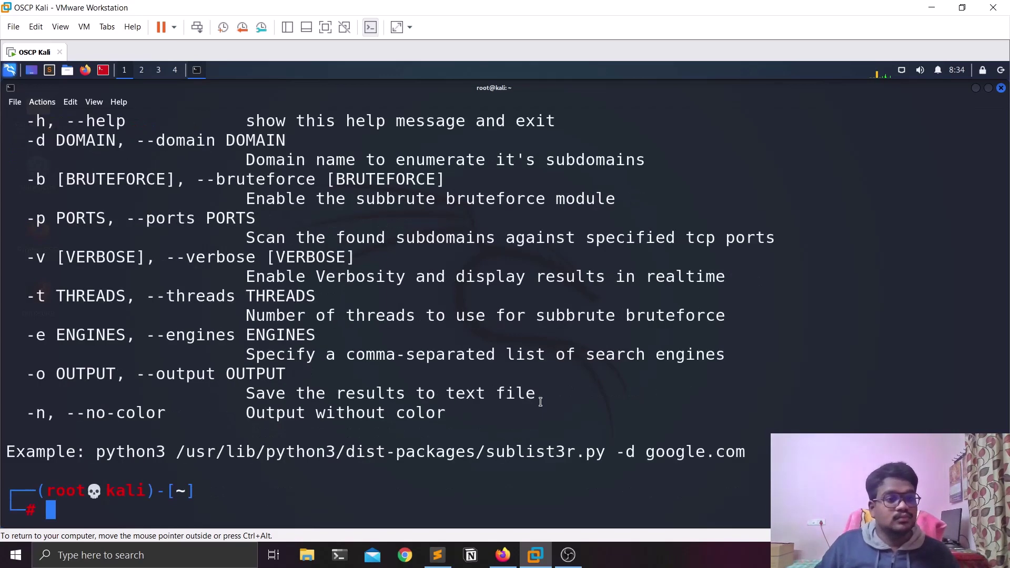
# Try to enumerate subdomains with "sublist3r -d google.com" on a cleared terminal, and interrupt the scan.
pyautogui.press('Up')
pyautogui.press('BackSpace')
pyautogui.press('BackSpace')
pyautogui.press('BackSpace')
pyautogui.press('BackSpace')
pyautogui.press('BackSpace')
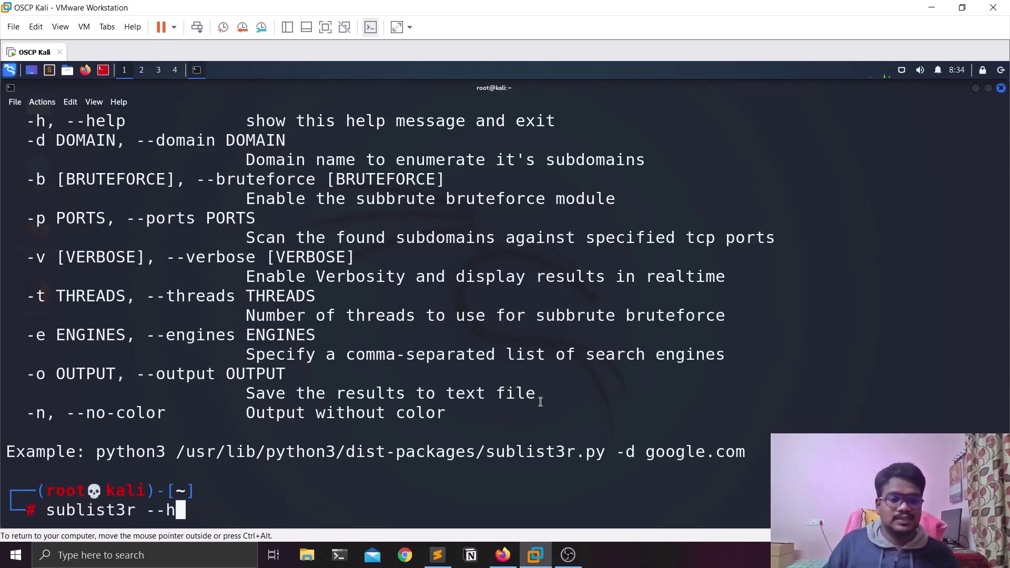
pyautogui.press('BackSpace')
pyautogui.write('-d')
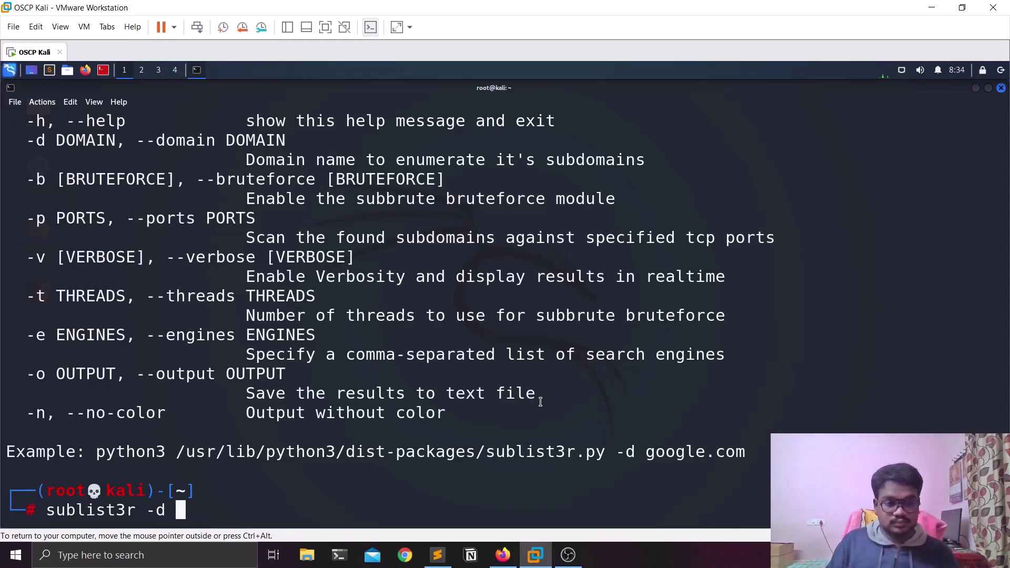
pyautogui.hotkey('ctrl', 'l')
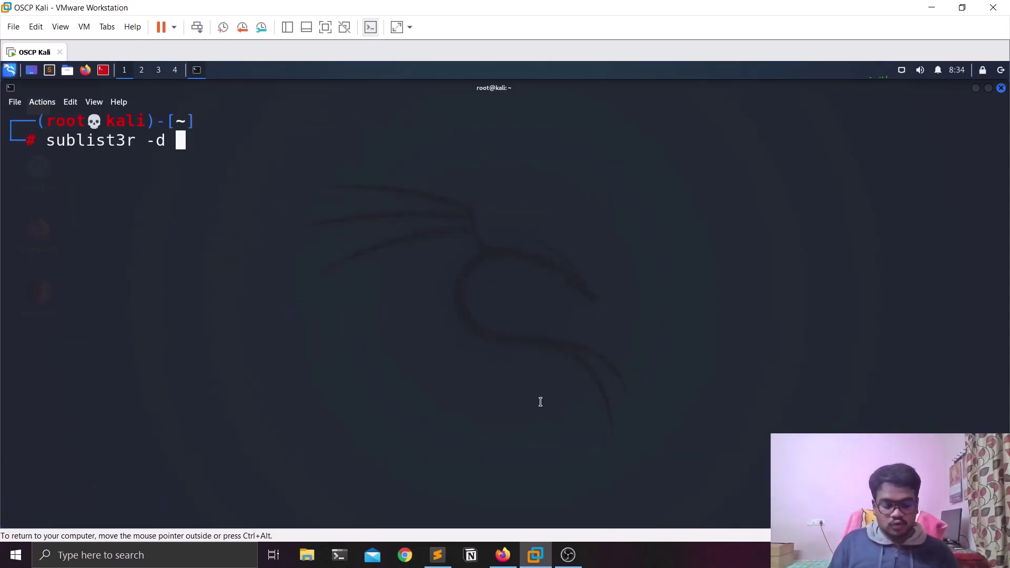
pyautogui.write('googl')
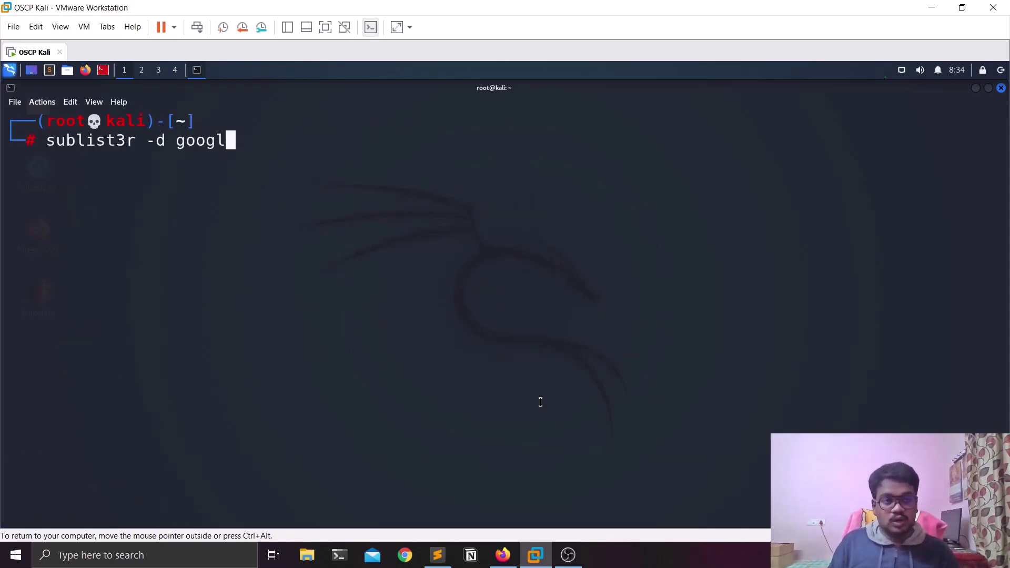
pyautogui.write('e.com')
pyautogui.press('Return')
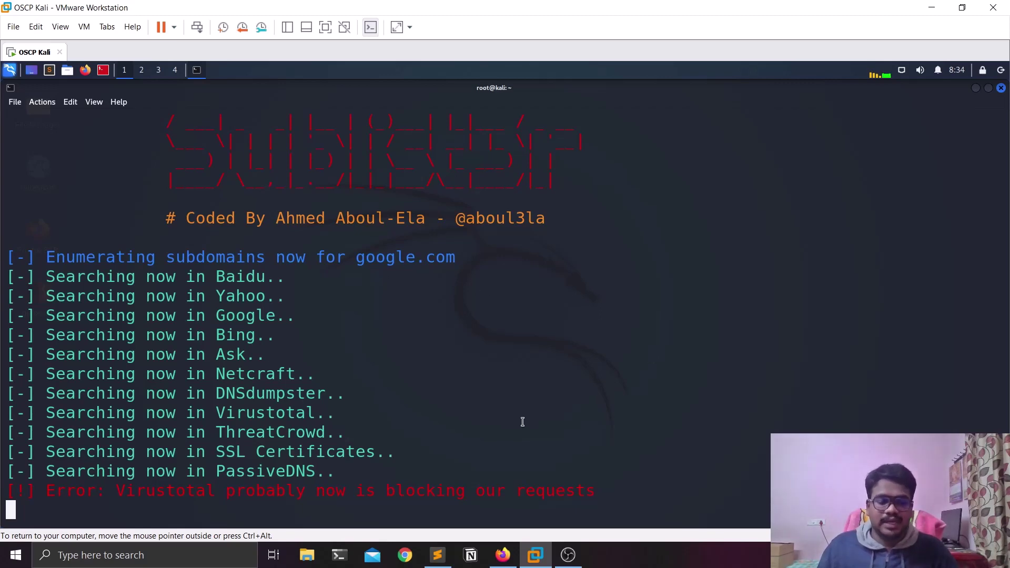
pyautogui.hotkey('ctrl', 'c')
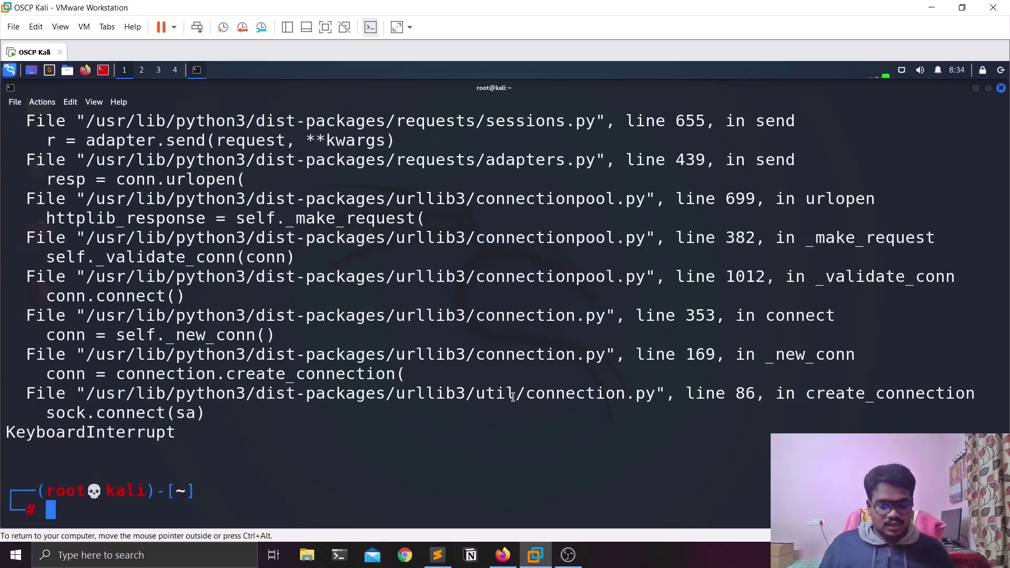
# Clear the terminal and run the Sublist3r scan of google.com in verbose mode with the -v option.
pyautogui.hotkey('ctrl', 'l')
pyautogui.press('Up')
pyautogui.write('-v')
pyautogui.press('Return')
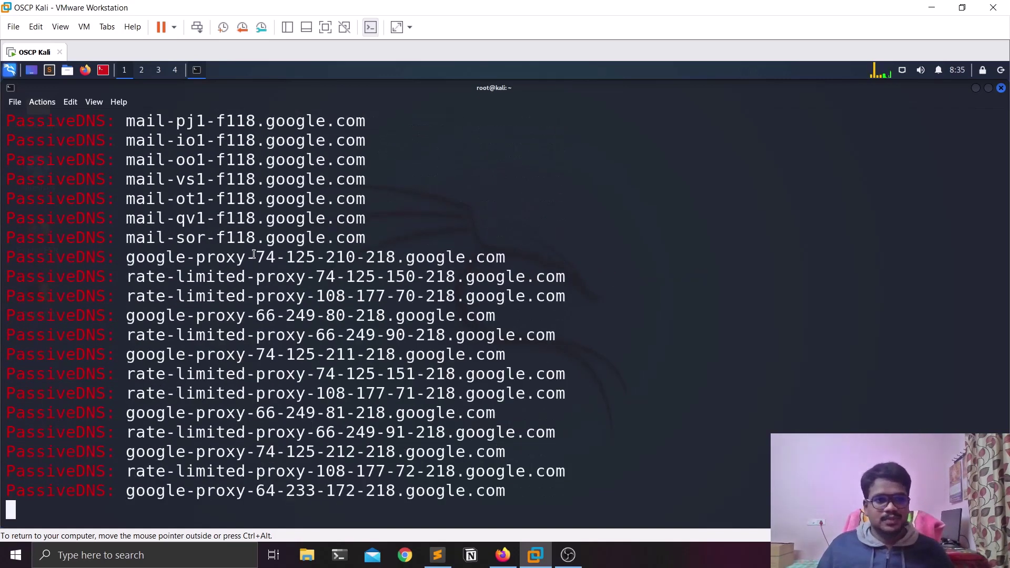
# Switch to Firefox and open the crt.sh certificate search site in a new tab.
pyautogui.click(503, 563)
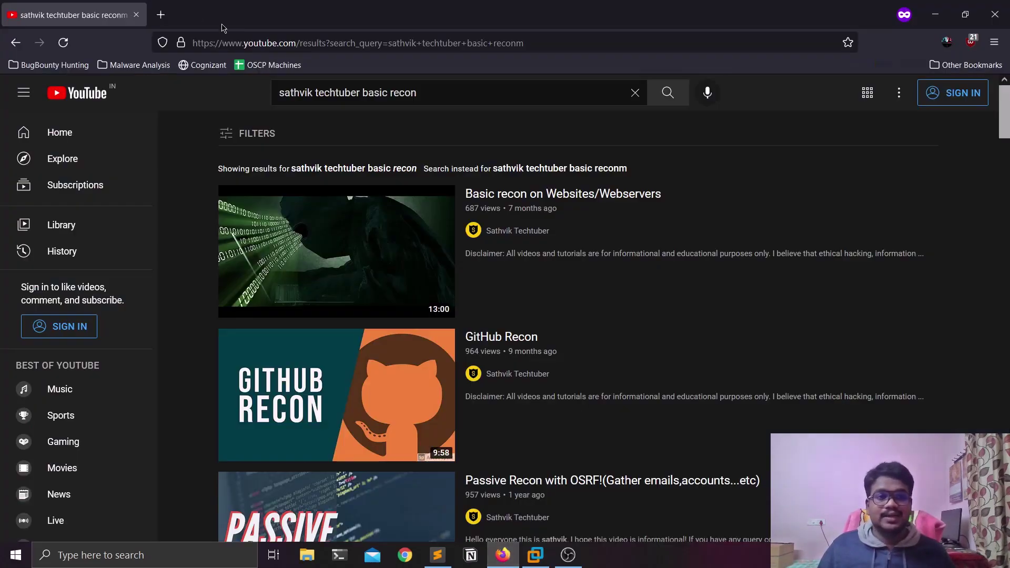
pyautogui.hotkey('ctrl', 'shift', 'p')
pyautogui.write('crt.sh/')
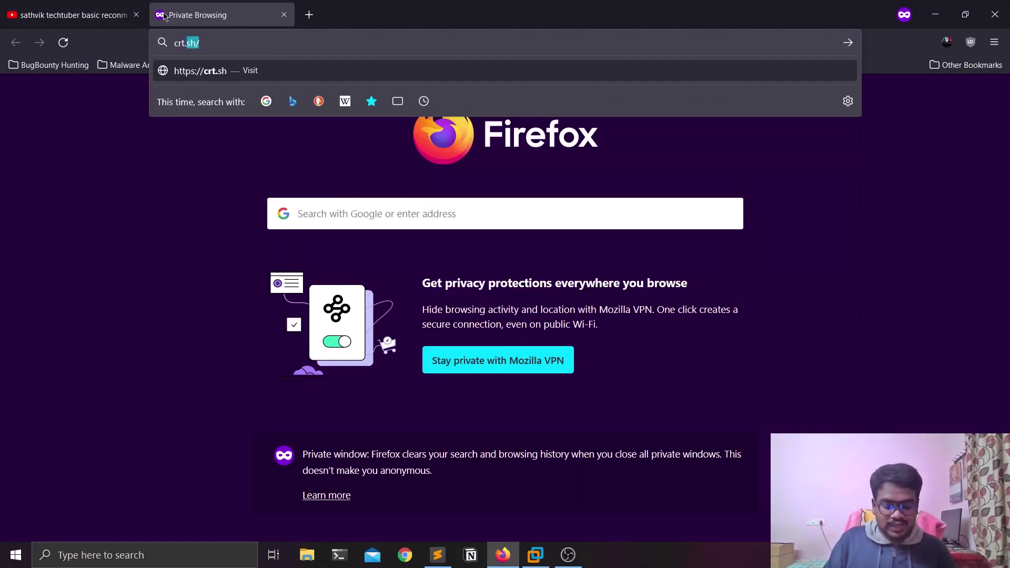
pyautogui.press('Return')
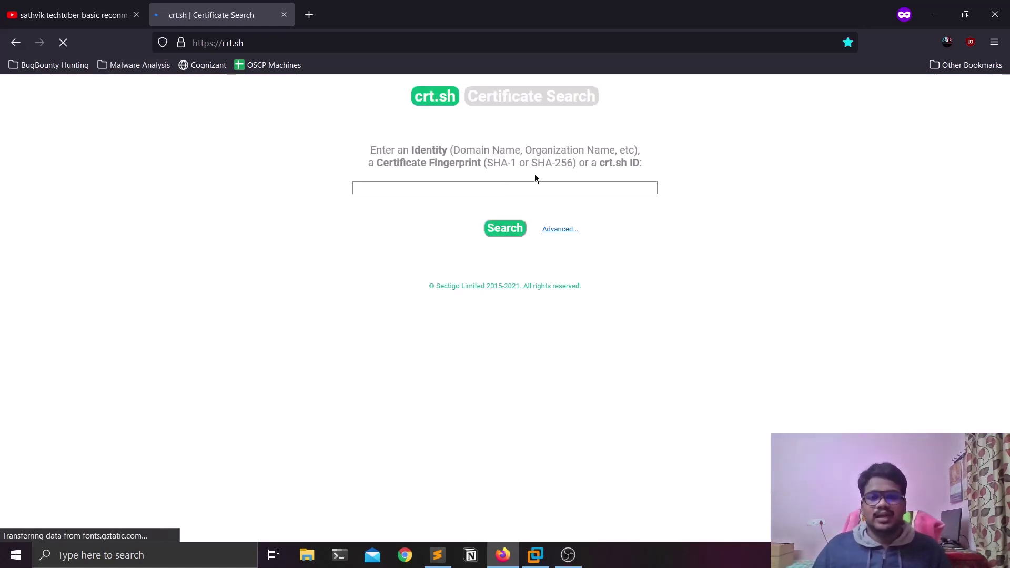
# Search crt.sh for *.google.com, look through the listed certificates and matching identities, and return to the search page.
pyautogui.write('*')
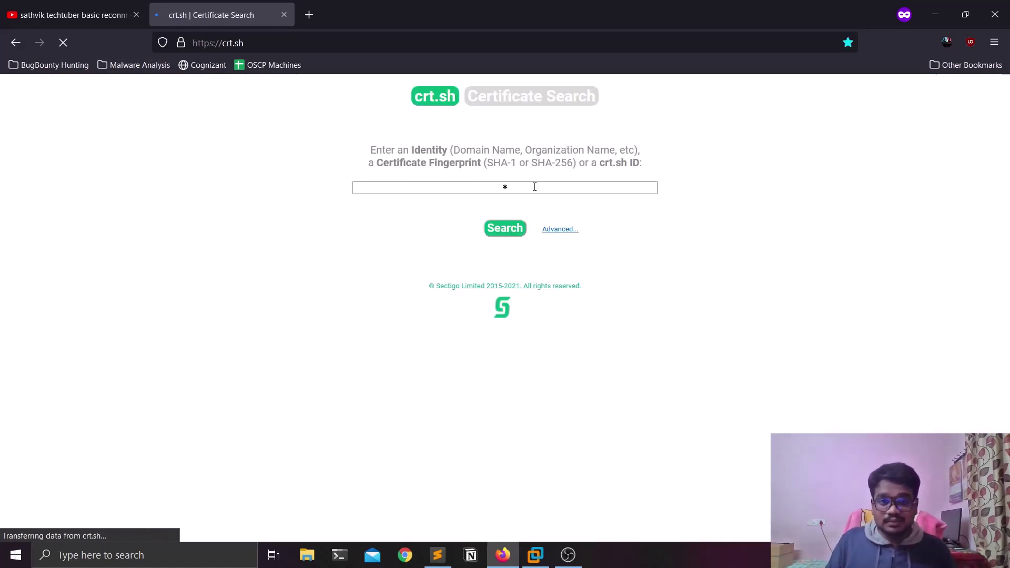
pyautogui.write('.googl')
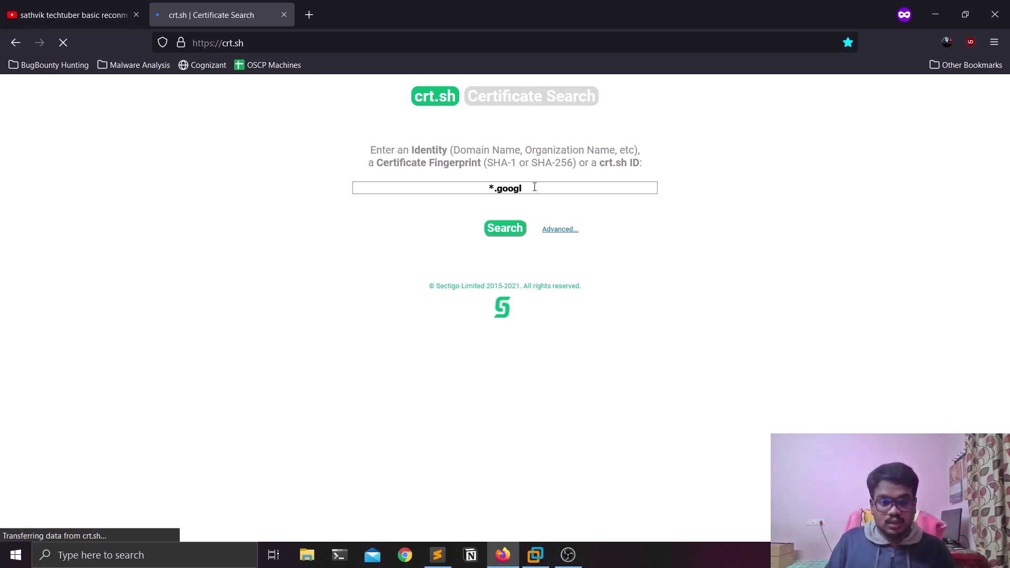
pyautogui.write('e.com')
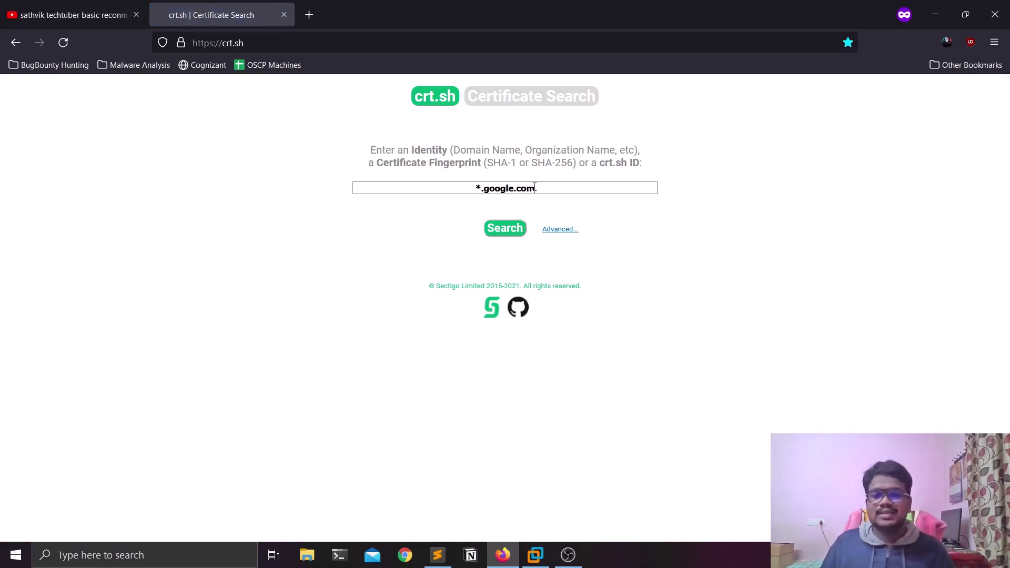
pyautogui.click(499, 232)
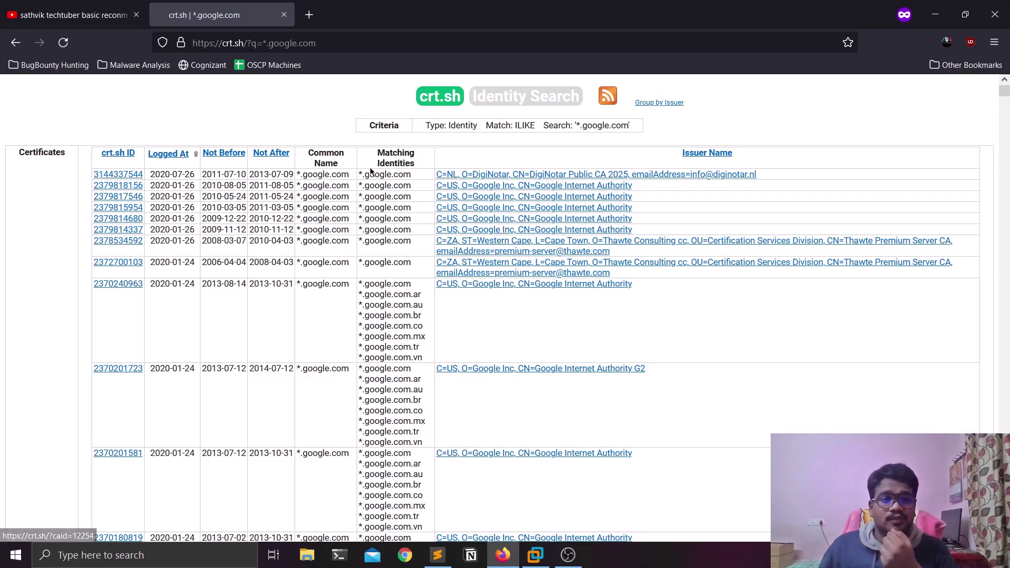
pyautogui.scroll(-5, 387, 220)
pyautogui.scroll(-20, 387, 220)
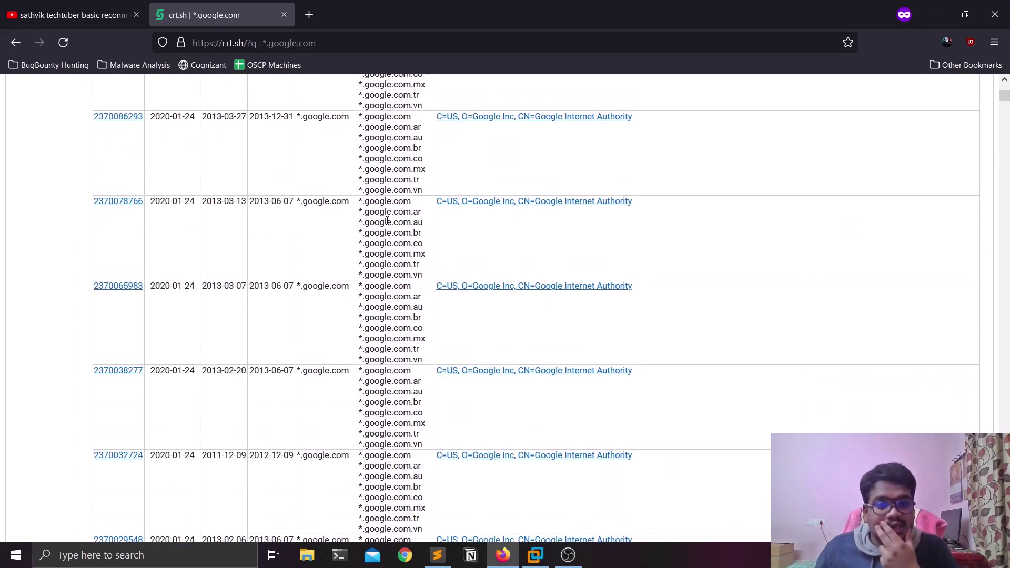
pyautogui.scroll(20, 316, 272)
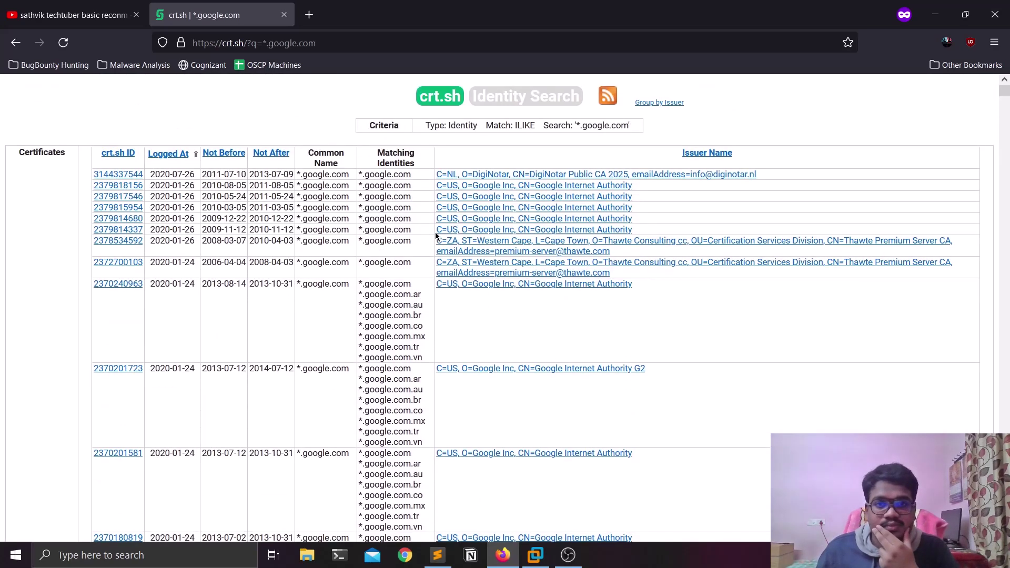
pyautogui.hotkey('alt', 'Left')
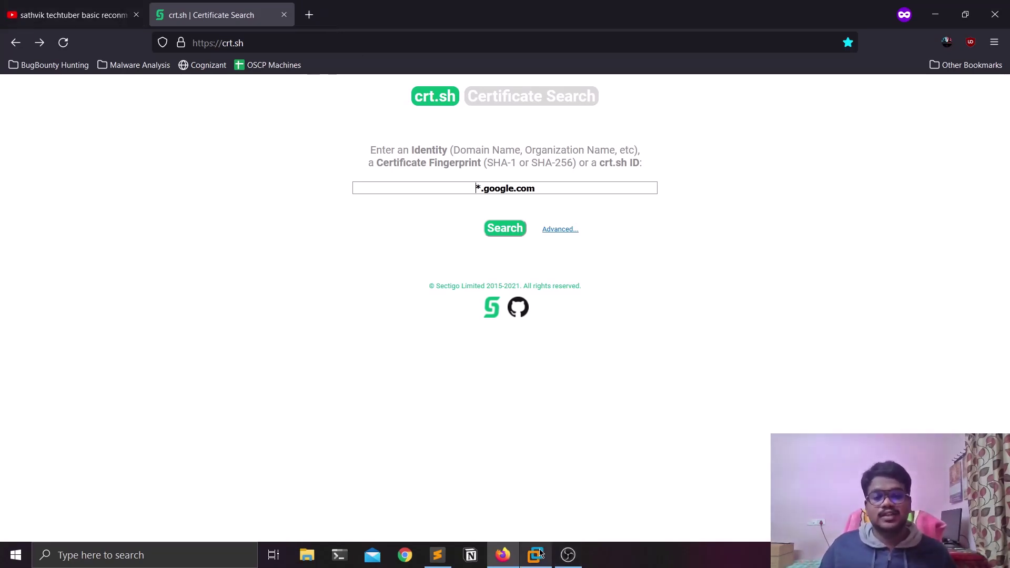
# Search Google for "go language" in a new browser tab.
pyautogui.click(309, 15)
pyautogui.write('go')
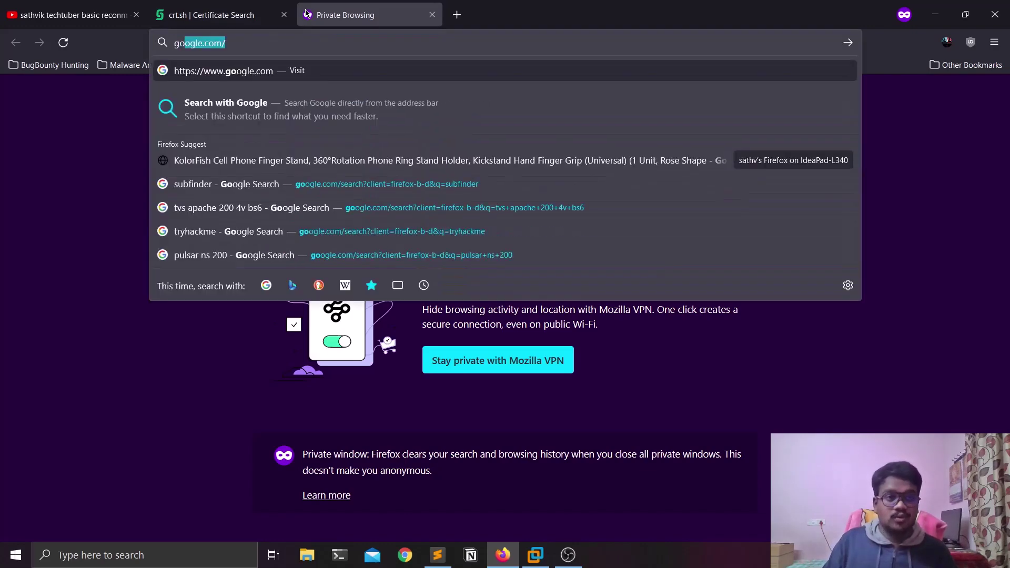
pyautogui.write(' lang')
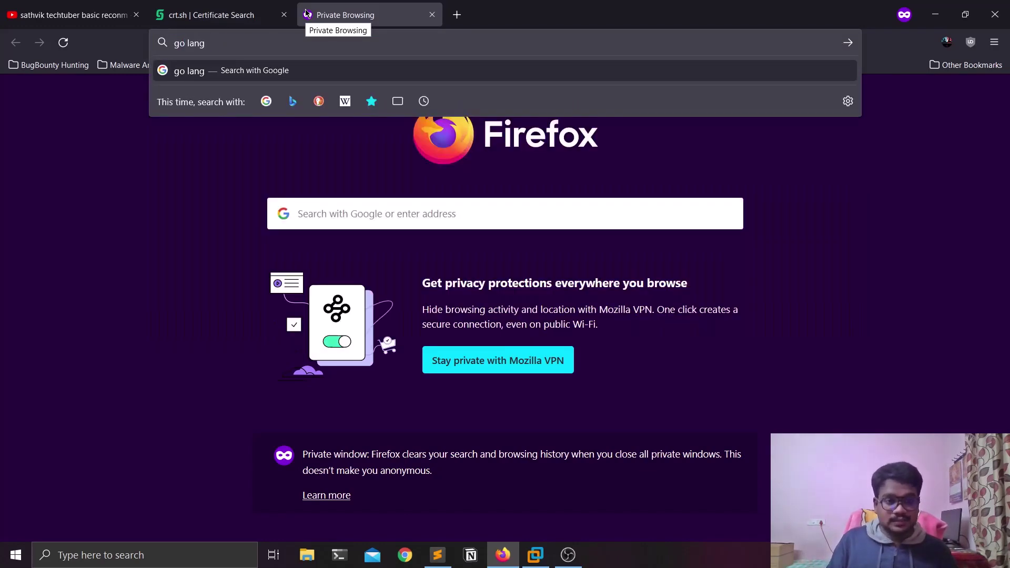
pyautogui.write('uage')
pyautogui.press('Return')
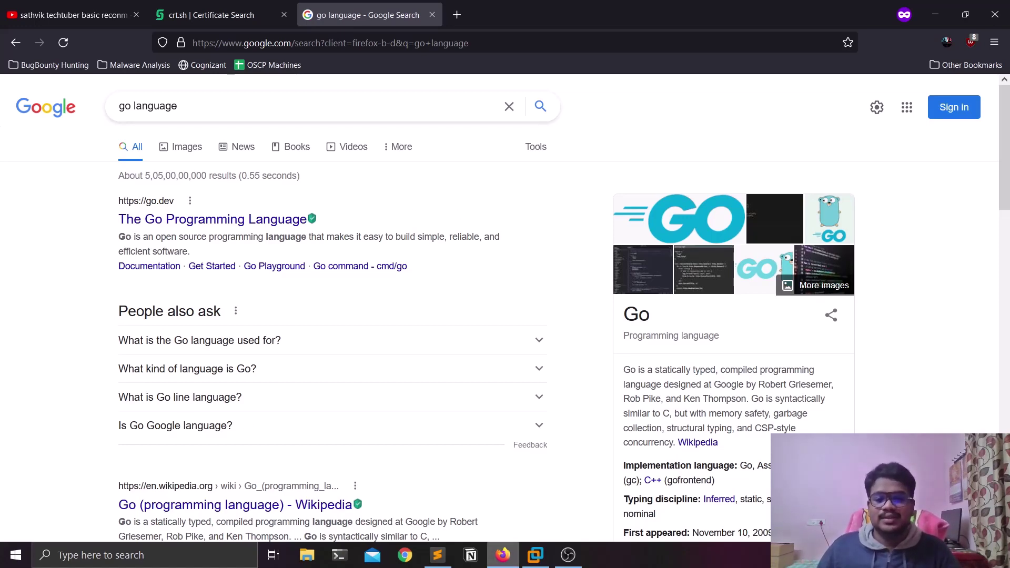
# Switch to the Kali virtual machine, stop the running Sublist3r scan and clear the terminal.
pyautogui.click(535, 556)
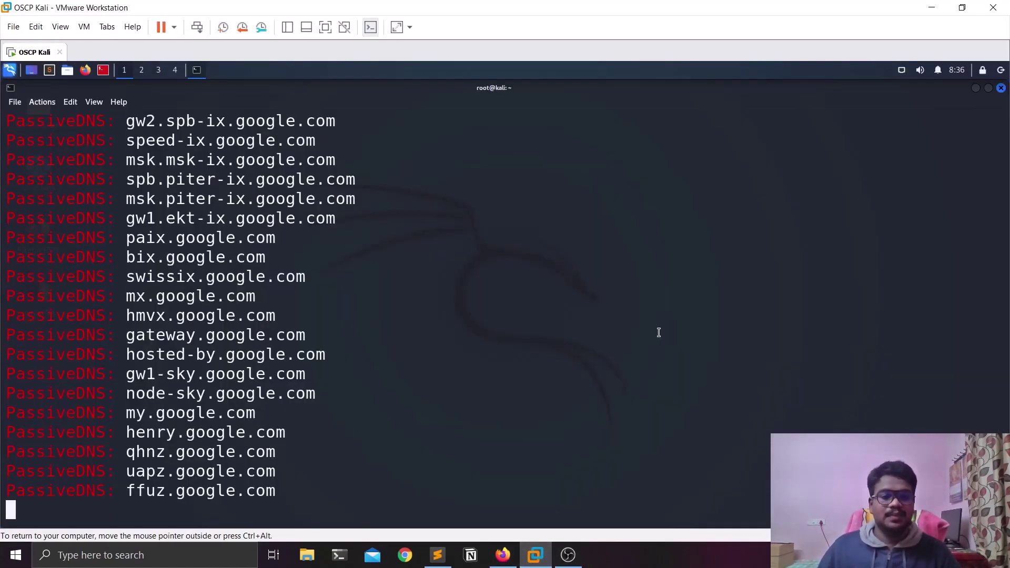
pyautogui.hotkey('ctrl', 'c')
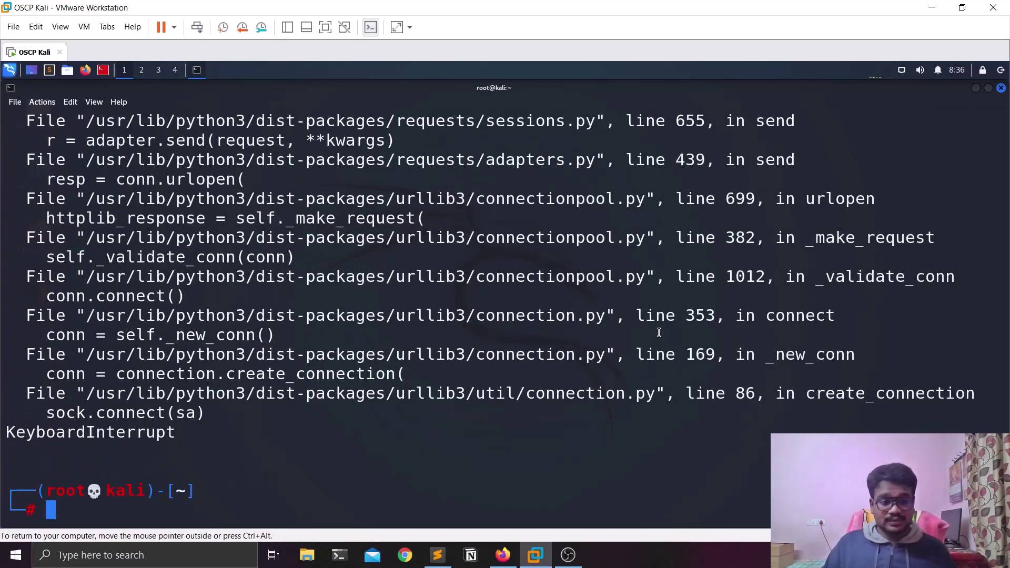
pyautogui.hotkey('ctrl', 'l')
# Recall the apt install golang command at the prompt to point it out, and discard it without running it.
pyautogui.press('Up')
pyautogui.press('BackSpace')
pyautogui.press('BackSpace')
pyautogui.press('BackSpace')
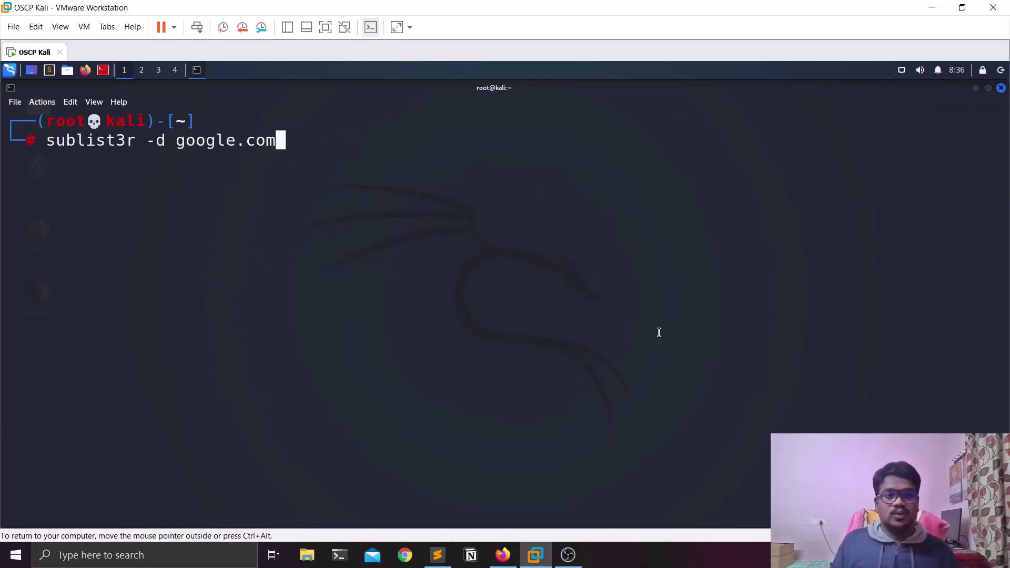
pyautogui.press('Up')
pyautogui.press('Up')
pyautogui.press('Up')
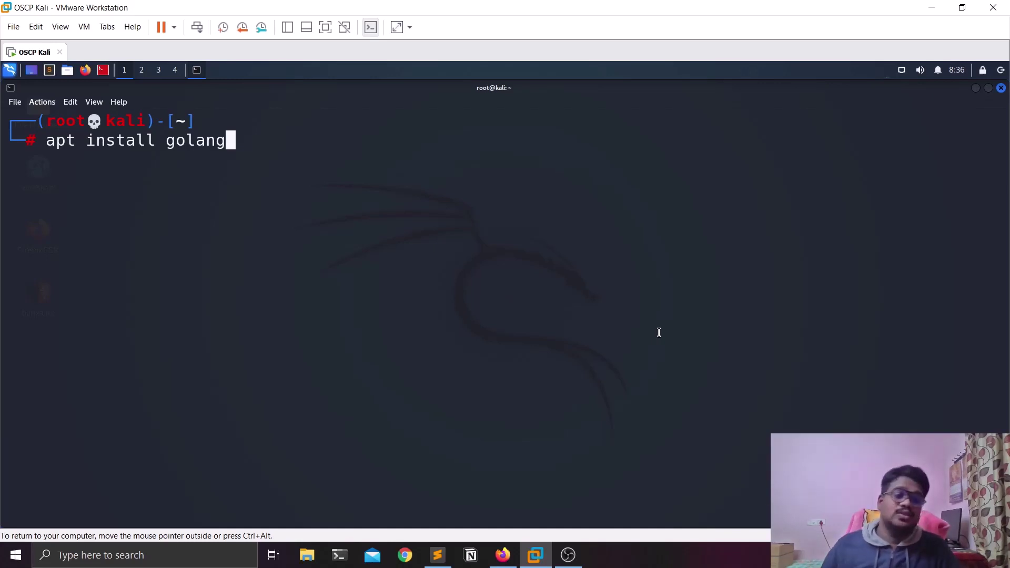
pyautogui.moveTo(52, 146); pyautogui.dragTo(237, 142)
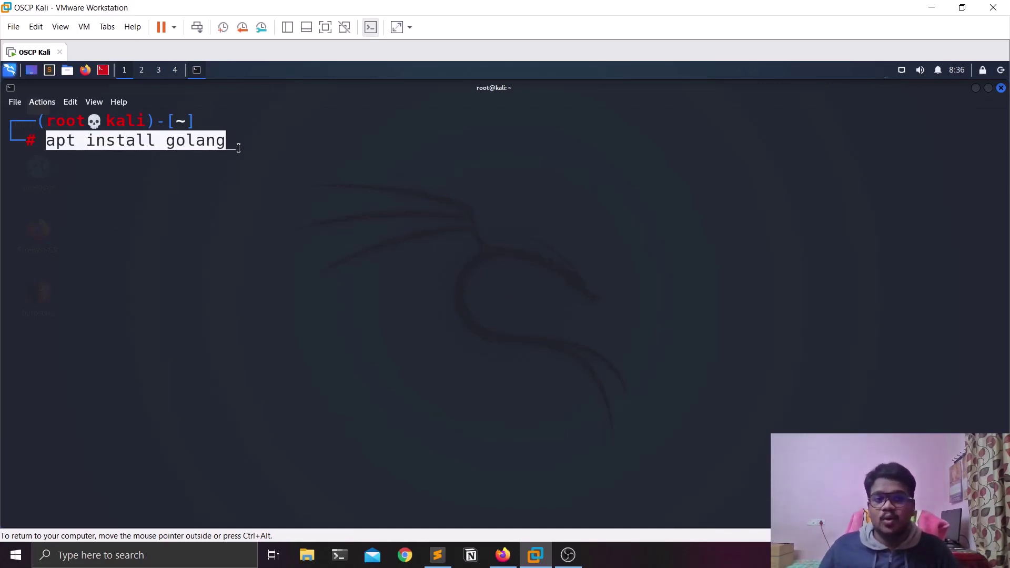
pyautogui.click(634, 349)
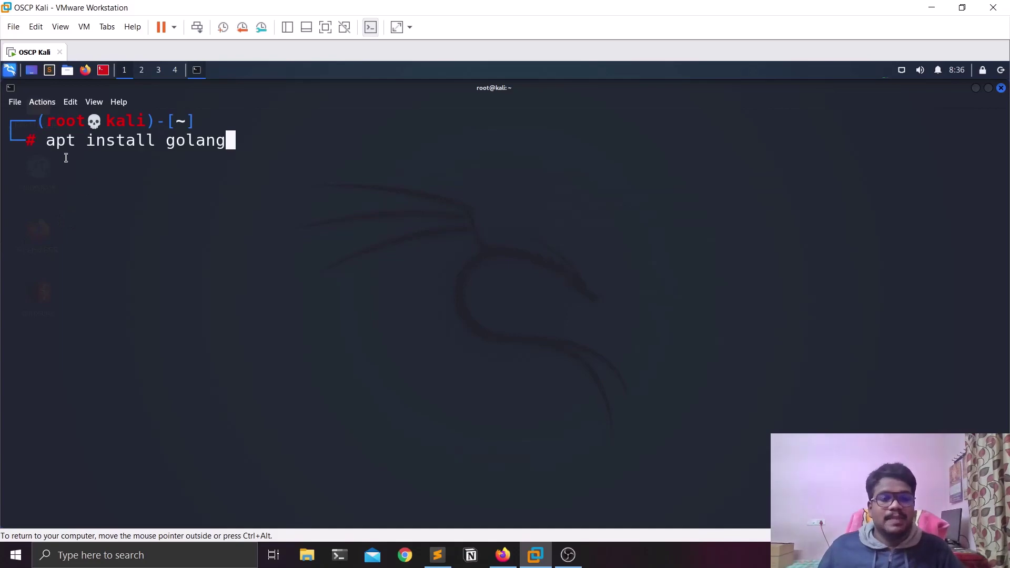
pyautogui.click(568, 555)
pyautogui.click(568, 554)
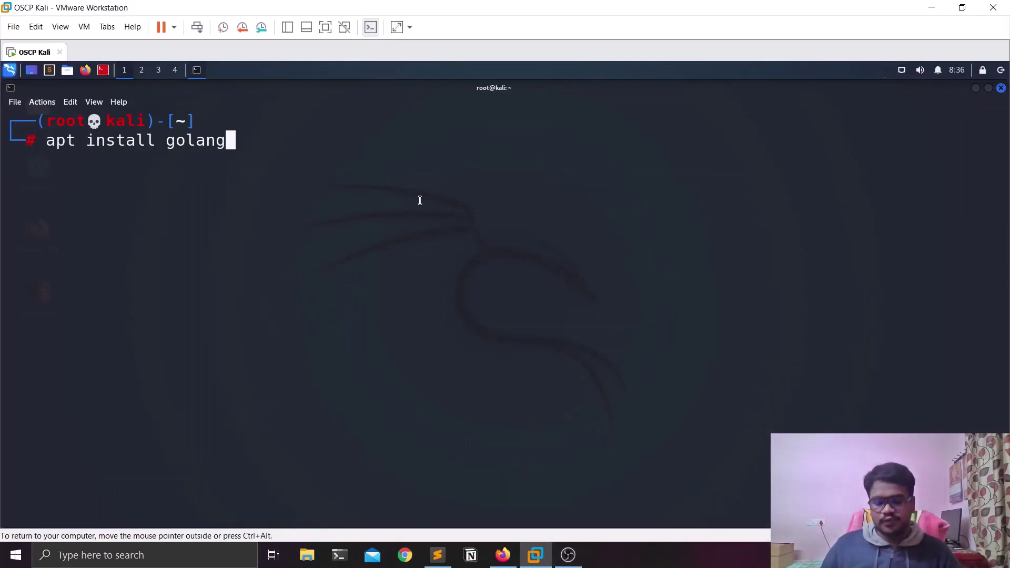
pyautogui.hotkey('ctrl', 'c')
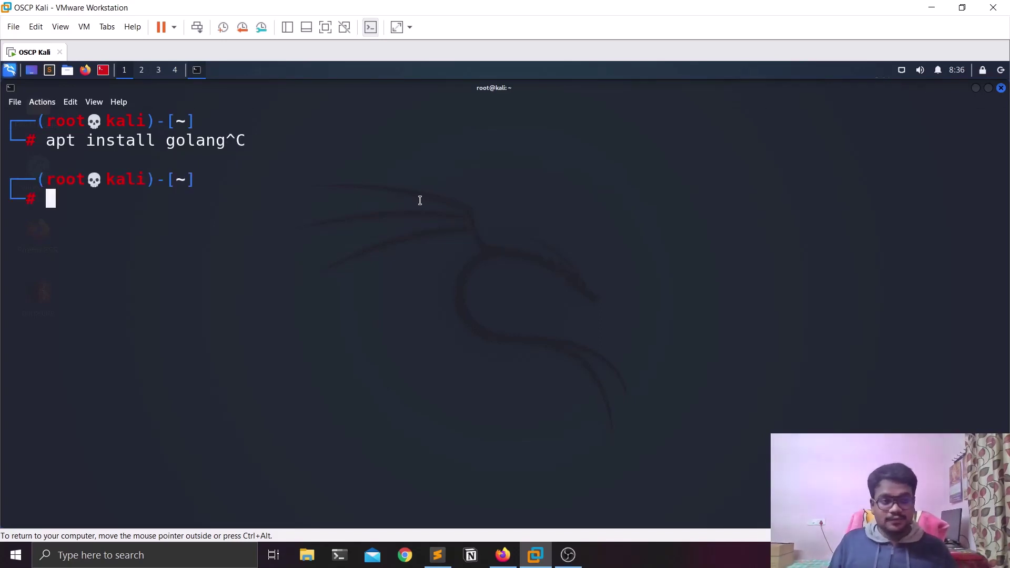
pyautogui.hotkey('ctrl', 'l')
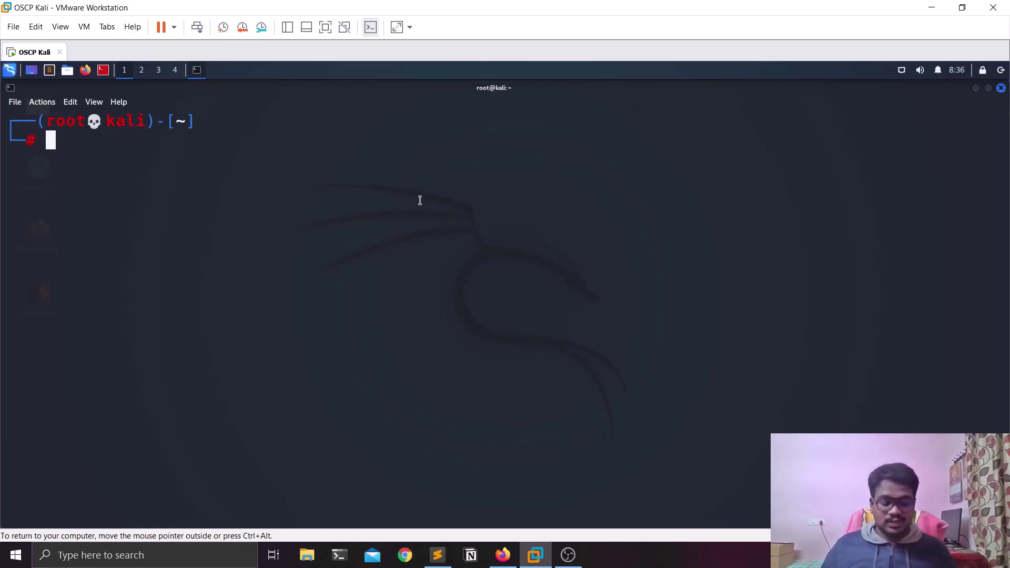
# Run go in the terminal, read through its usage and command list, and clear the screen.
pyautogui.write('go')
pyautogui.press('Return')
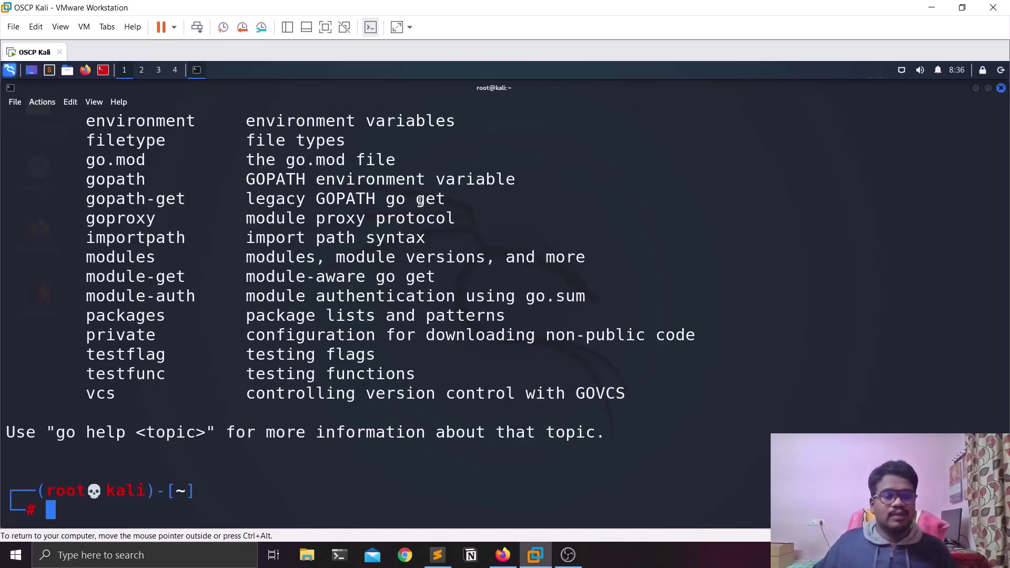
pyautogui.scroll(3, 548, 275)
pyautogui.scroll(4, 548, 275)
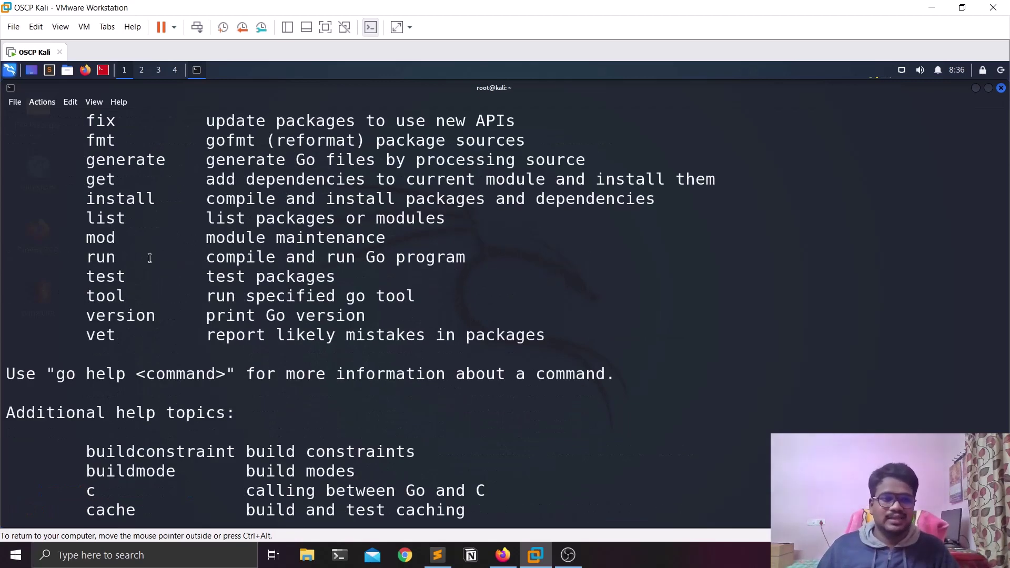
pyautogui.scroll(6, 315, 333)
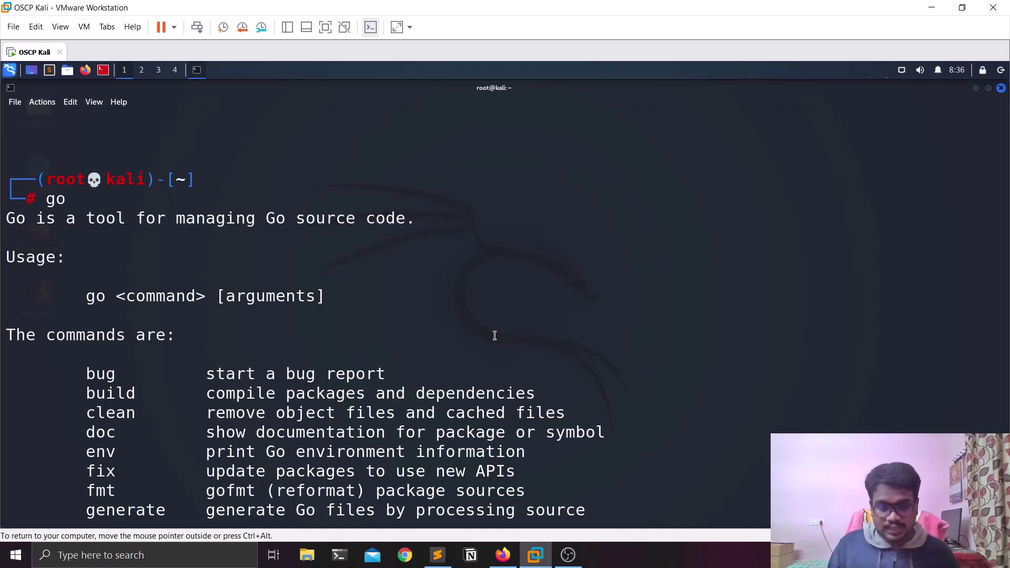
pyautogui.press('Return')
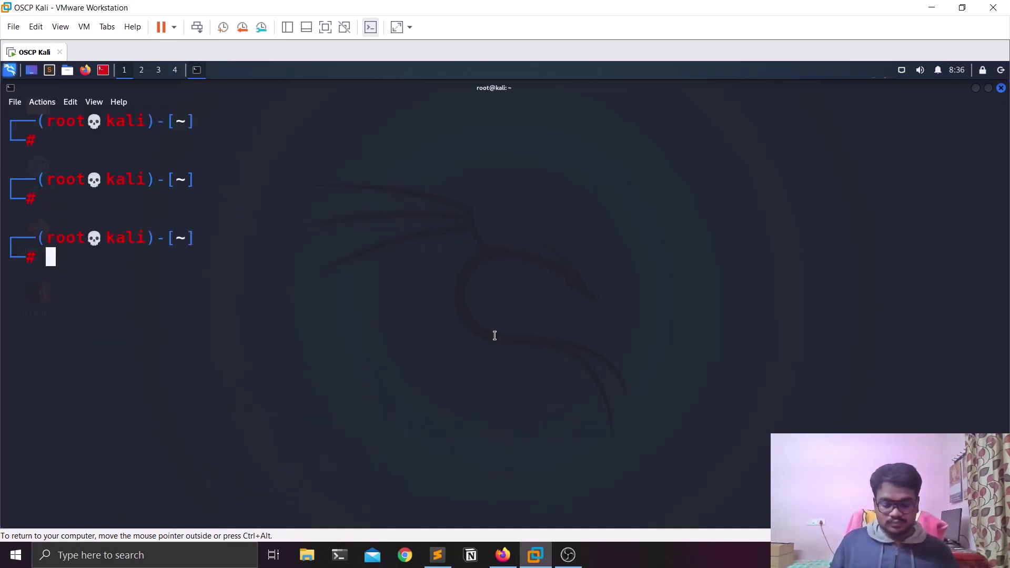
pyautogui.hotkey('ctrl', 'l')
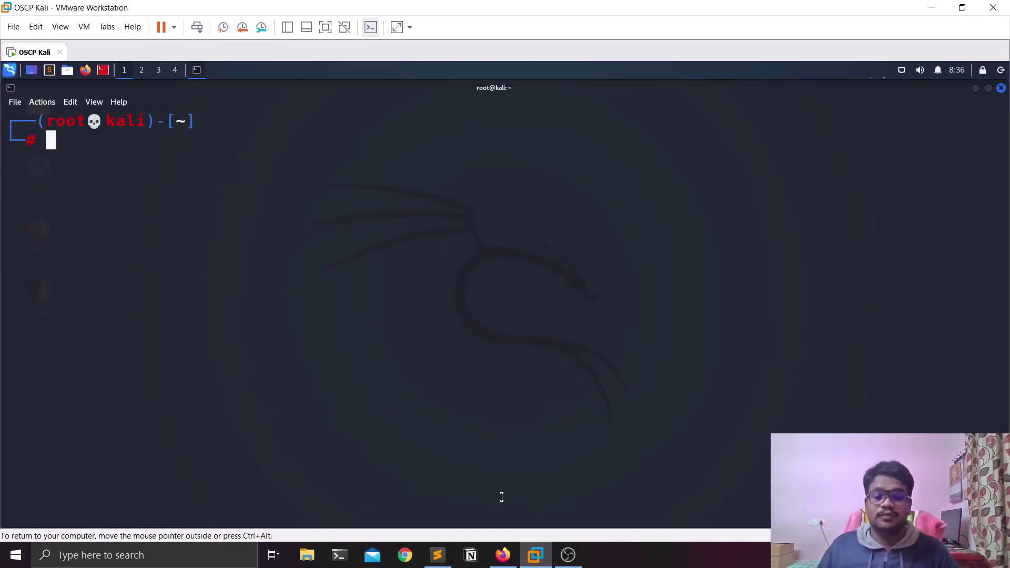
# Switch to Firefox and search Google for "subfinder" in the current tab.
pyautogui.click(503, 555)
pyautogui.click(340, 43)
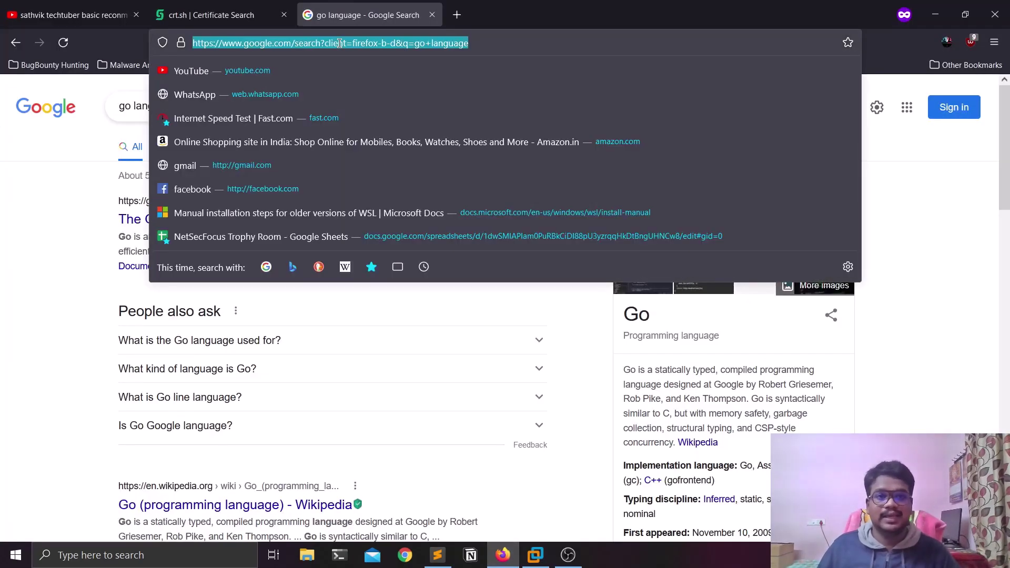
pyautogui.write('su')
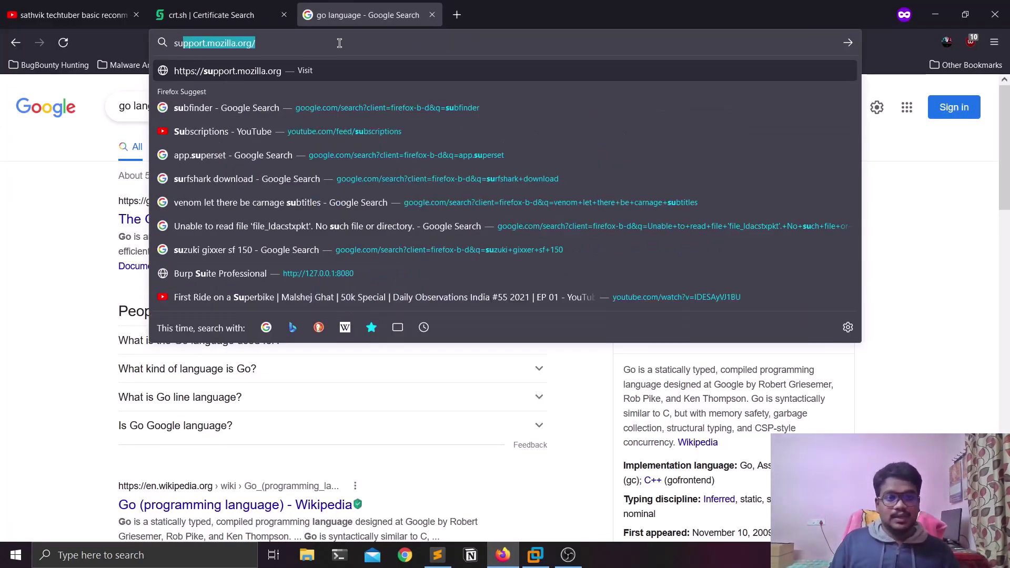
pyautogui.write('bfimder')
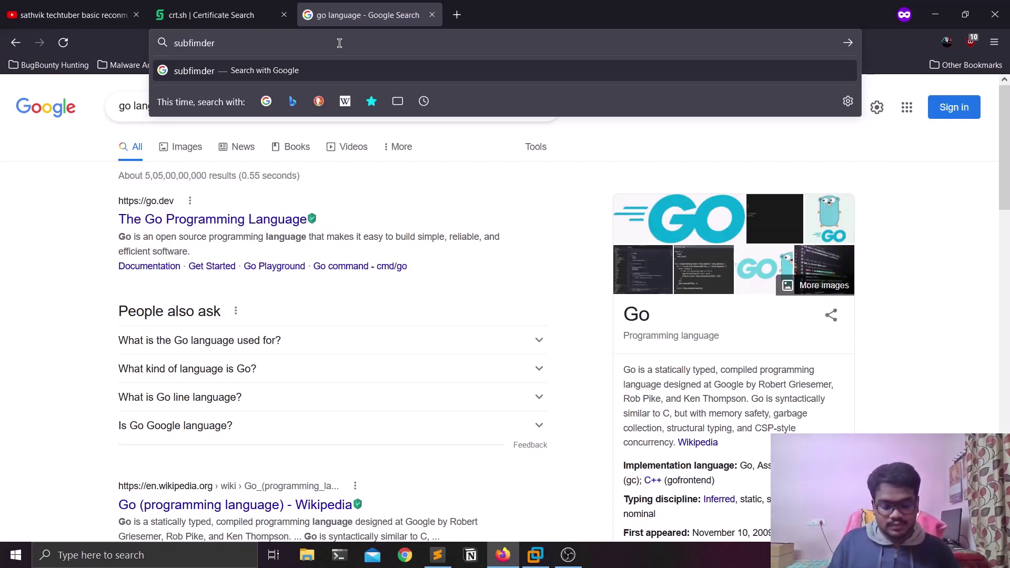
pyautogui.press('BackSpace')
pyautogui.press('BackSpace')
pyautogui.press('BackSpace')
pyautogui.press('BackSpace')
pyautogui.write('nder')
pyautogui.press('Return')
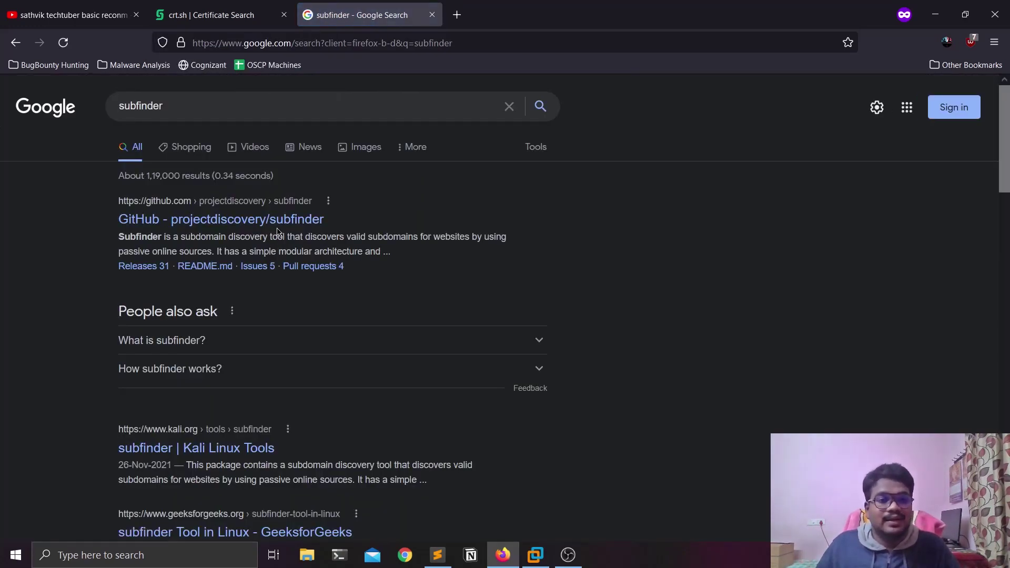
# Open the projectdiscovery/subfinder GitHub repository and read through its README to the Installation section.
pyautogui.click(278, 219)
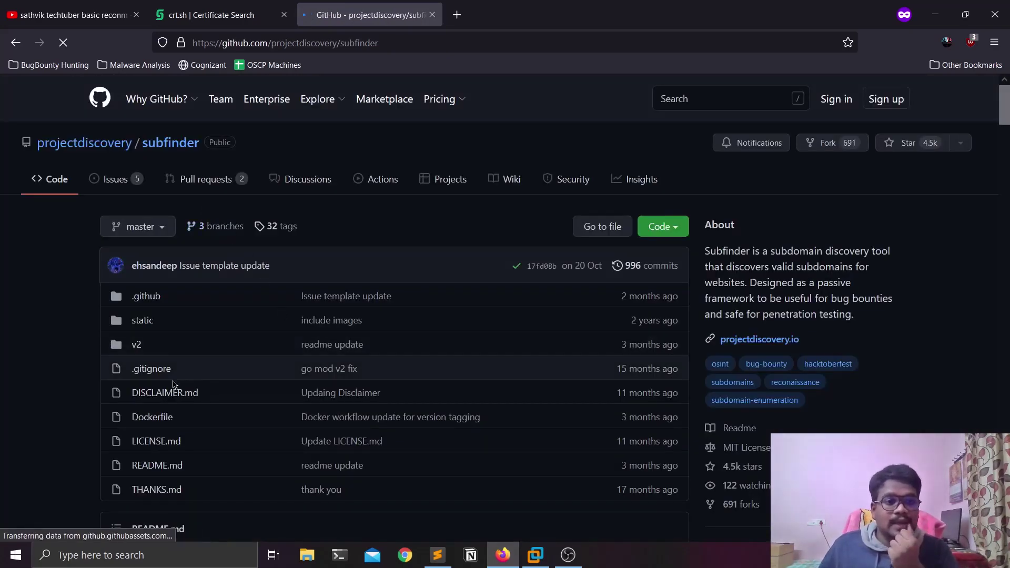
pyautogui.scroll(-10, 461, 363)
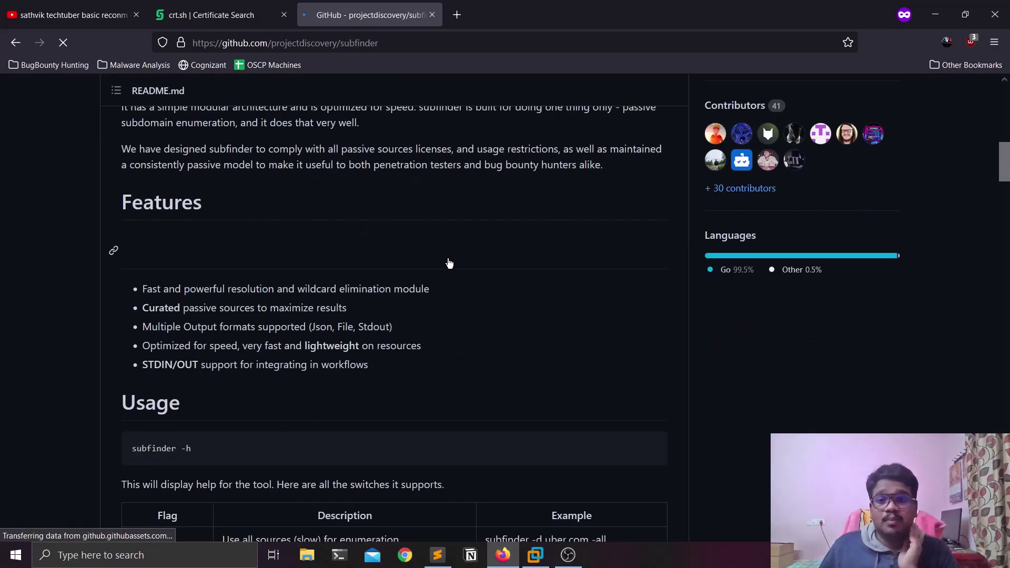
pyautogui.scroll(-6, 594, 368)
pyautogui.scroll(10, 594, 352)
pyautogui.scroll(-8, 594, 351)
pyautogui.scroll(12, 595, 352)
pyautogui.scroll(-8, 594, 350)
pyautogui.scroll(-15, 595, 350)
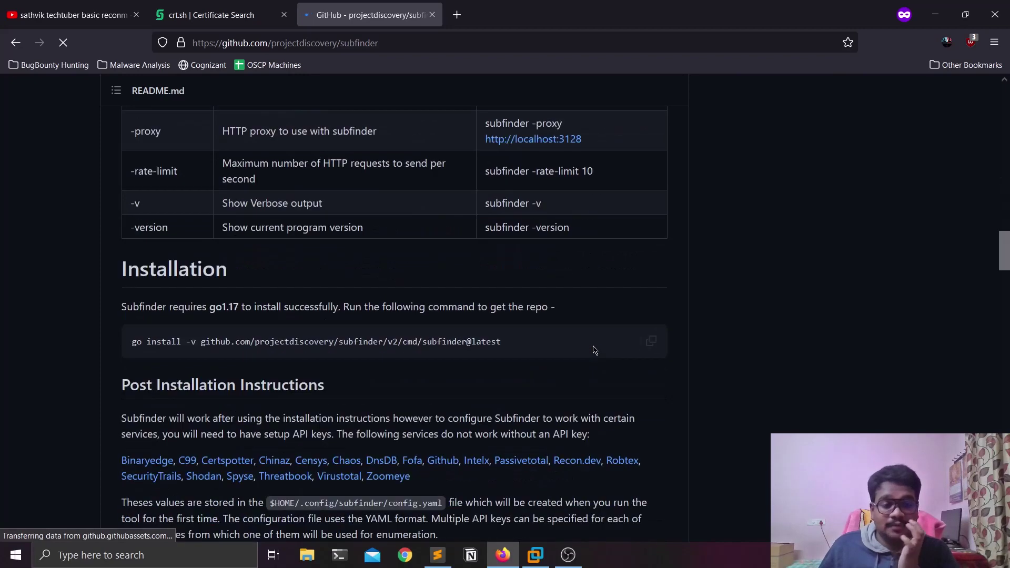
pyautogui.scroll(4, 594, 347)
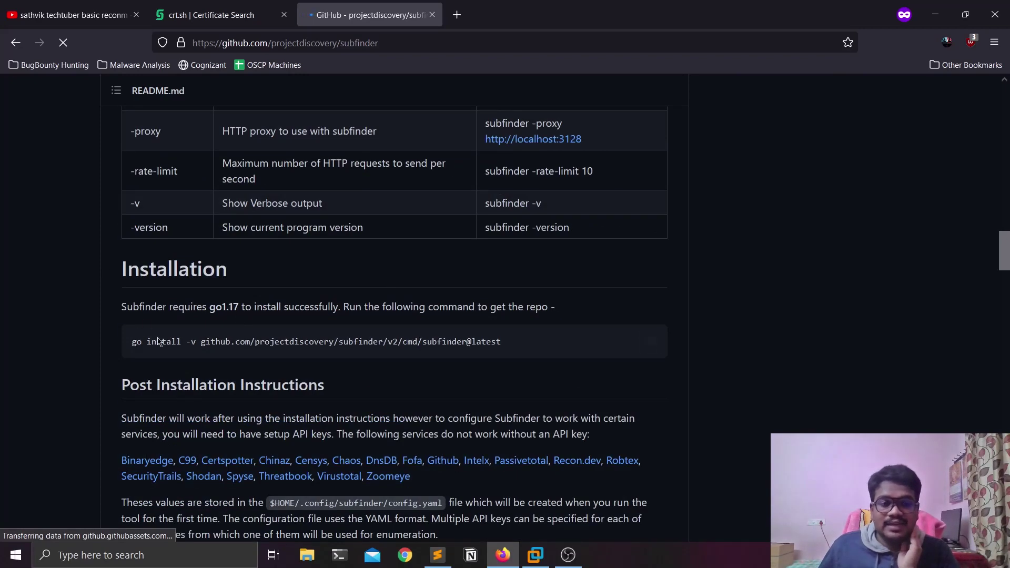
# Copy the README's go install -v github.com/projectdiscovery/subfinder/v2/cmd/subfinder@latest command, run it in the Kali terminal, and clear the screen.
pyautogui.click(652, 340)
pyautogui.click(535, 555)
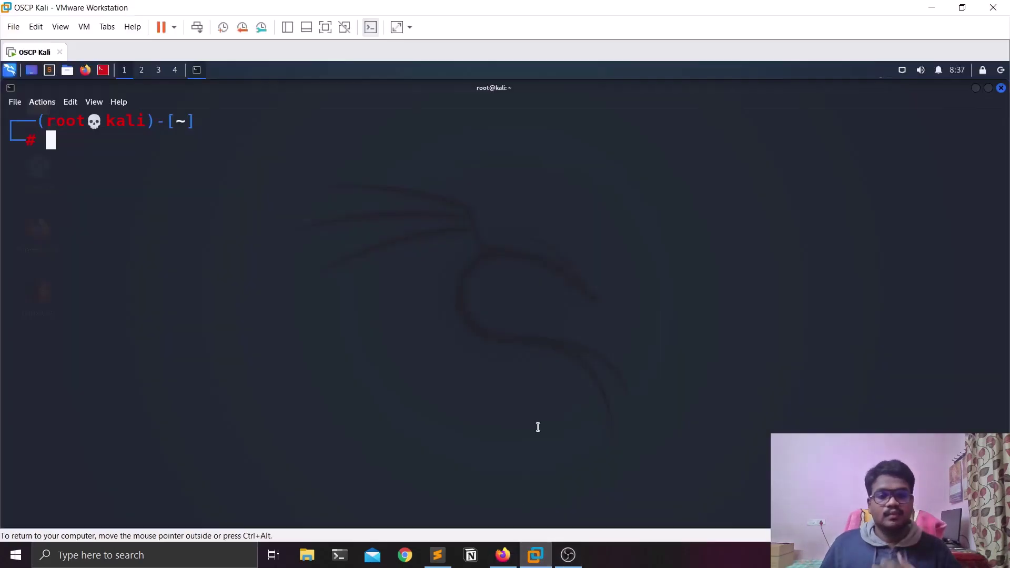
pyautogui.hotkey('ctrl', 'shift', 'v')
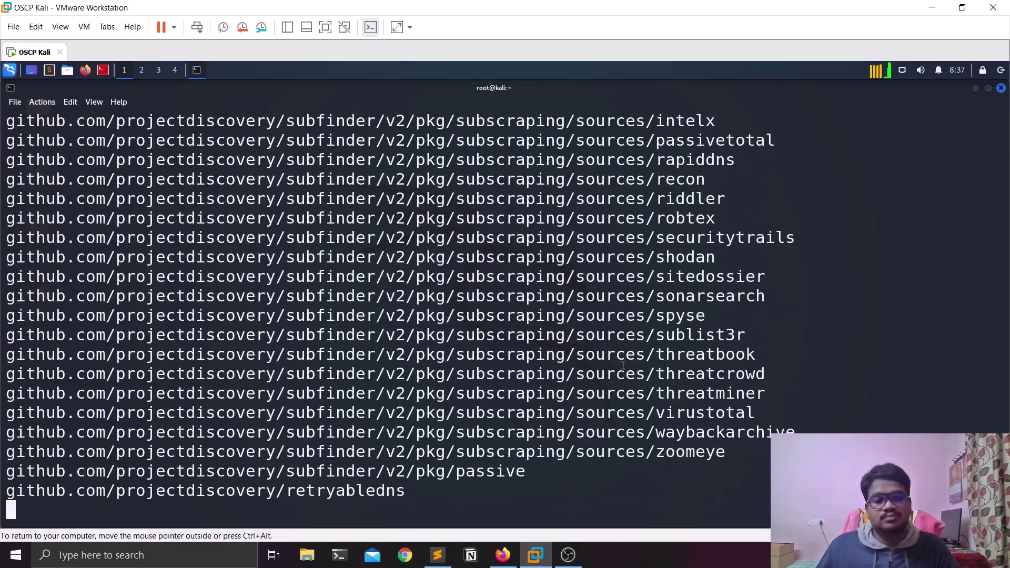
pyautogui.press('Return')
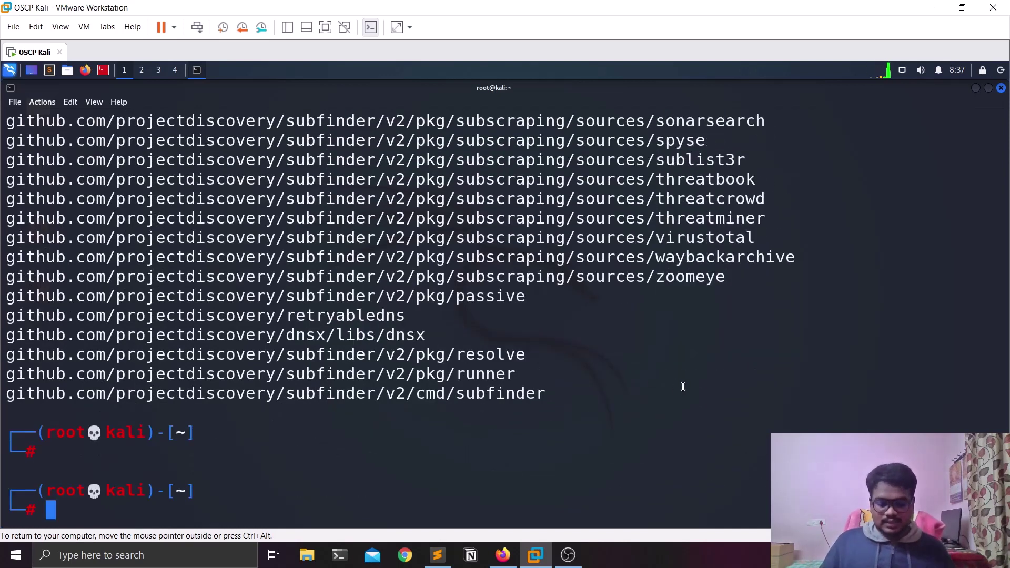
pyautogui.hotkey('ctrl', 'l')
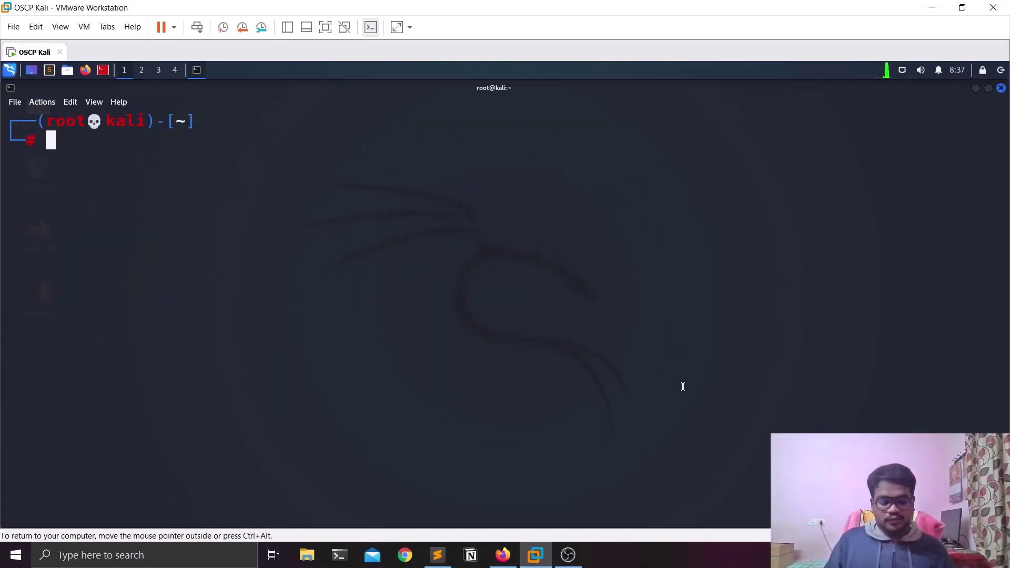
# List the contents of the home folder and the go/bin/ folder to locate the subfinder binary.
pyautogui.write('ls')
pyautogui.press('Return')
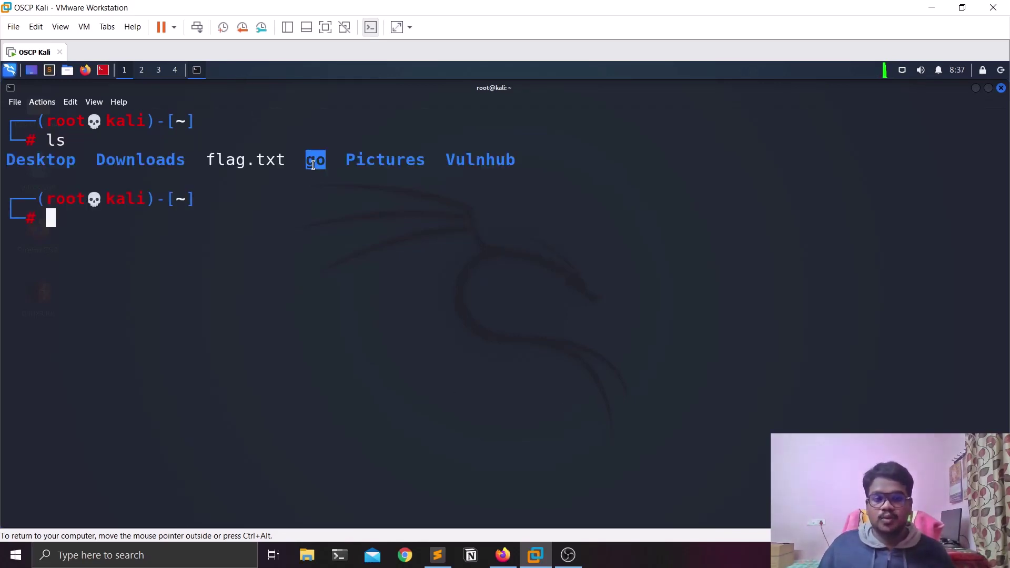
pyautogui.tripleClick(454, 263)
pyautogui.click(455, 262)
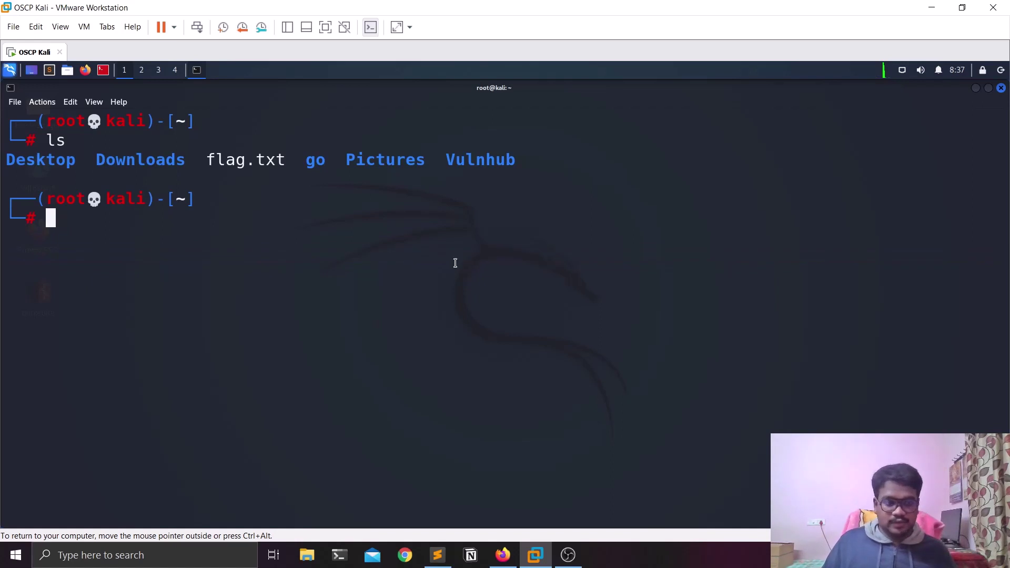
pyautogui.write('ls go/')
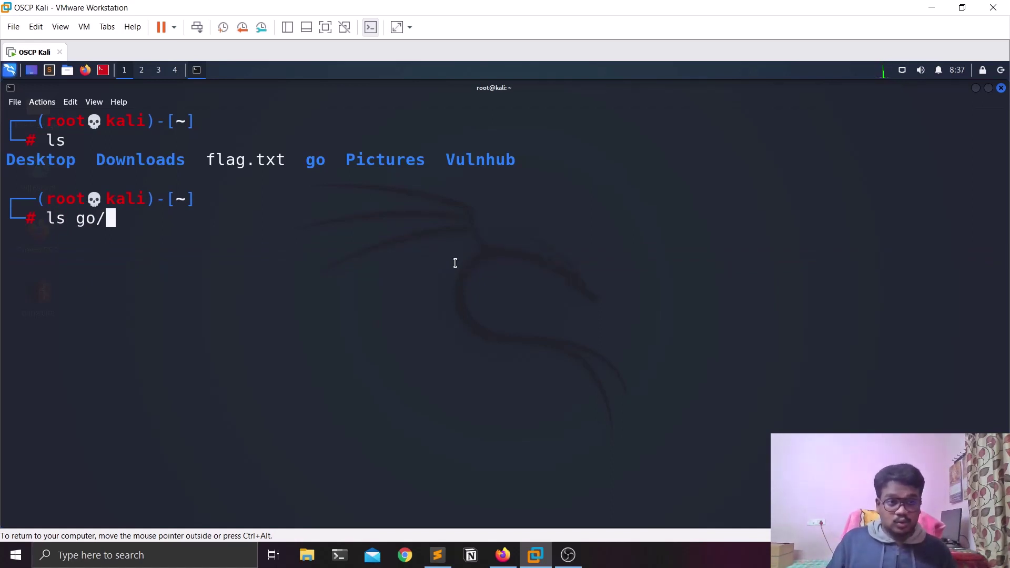
pyautogui.press('Tab')
pyautogui.press('Return')
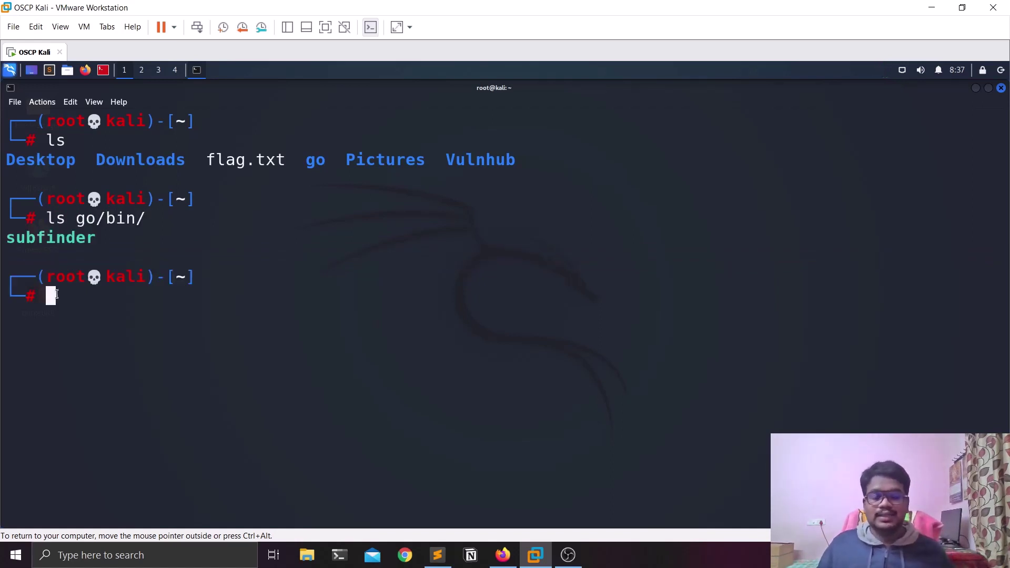
pyautogui.doubleClick(36, 241)
pyautogui.click(366, 342)
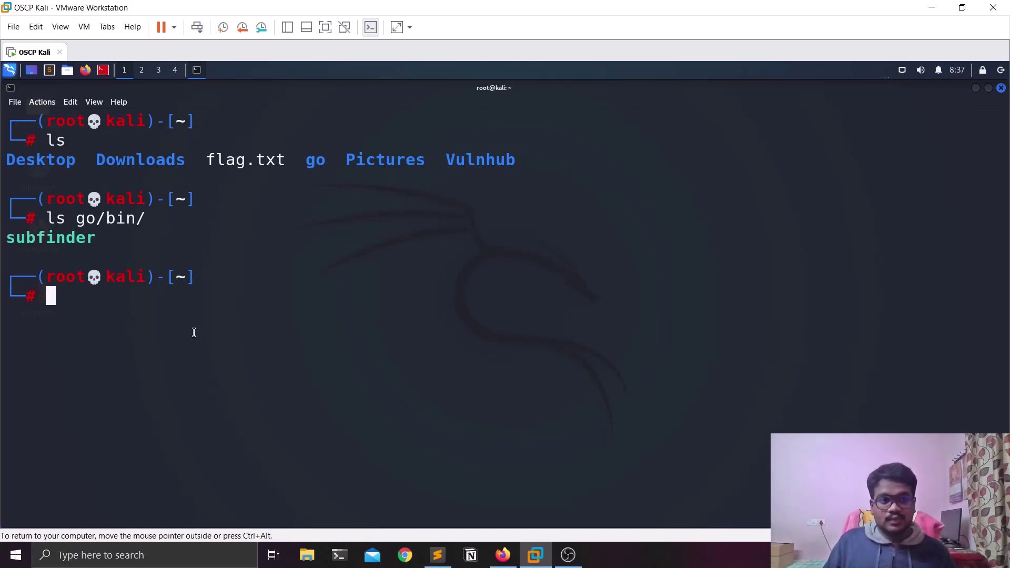
pyautogui.write('./ro')
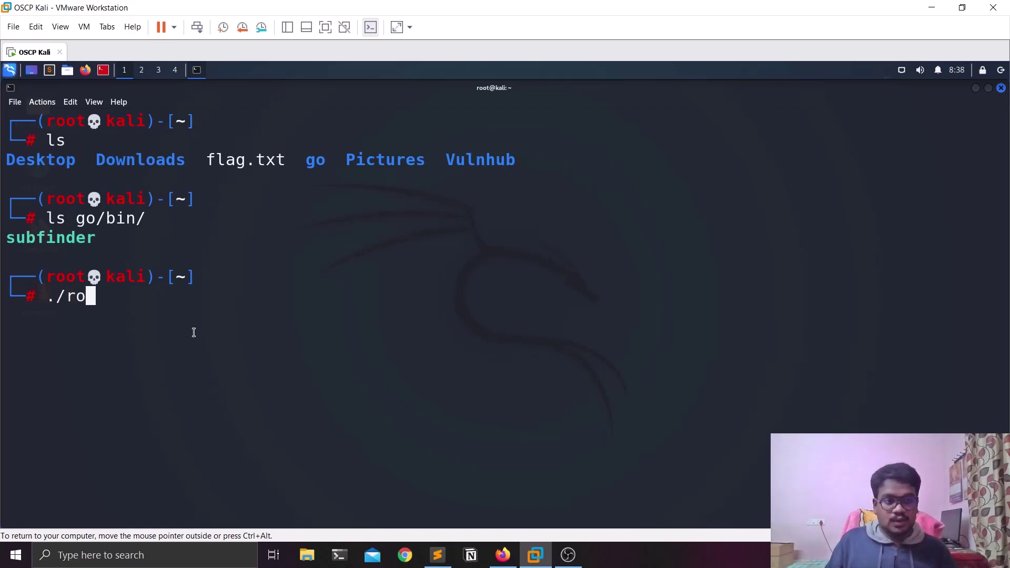
pyautogui.press('BackSpace')
pyautogui.press('BackSpace')
pyautogui.press('BackSpace')
pyautogui.press('BackSpace')
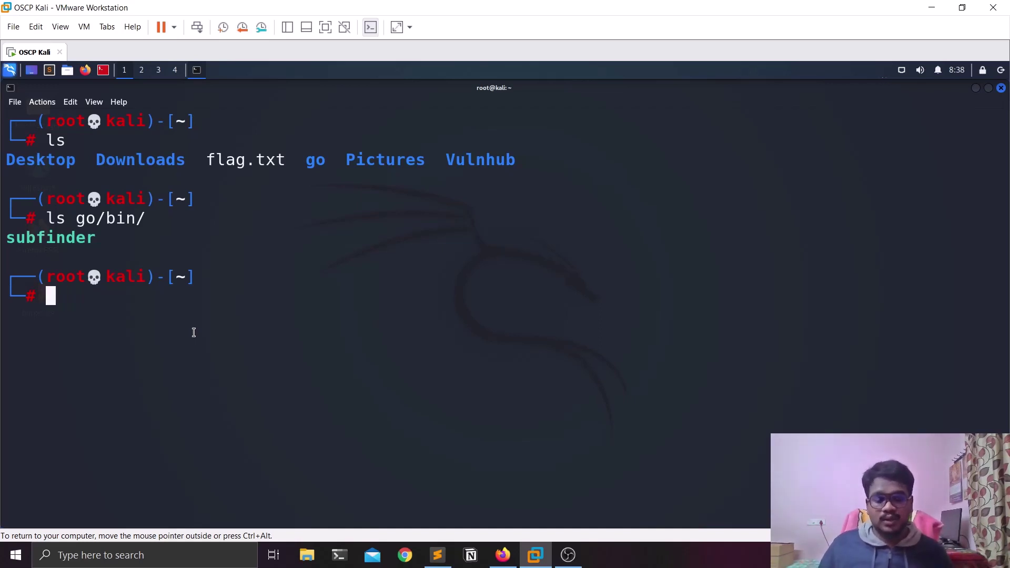
# Clear the terminal and move the go/bin/subfinder binary into /usr/bin/ with mv.
pyautogui.hotkey('ctrl', 'l')
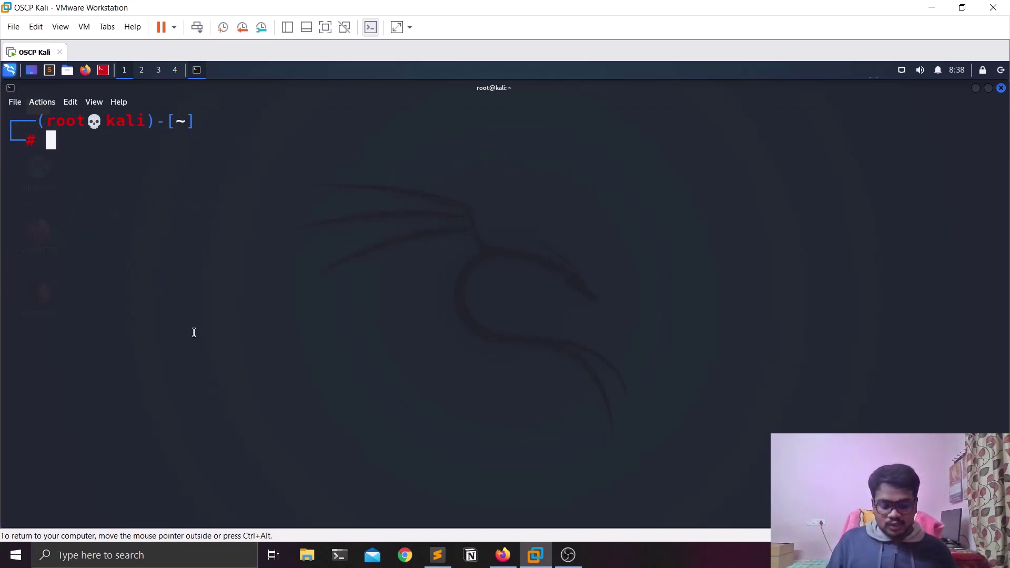
pyautogui.write('mv ')
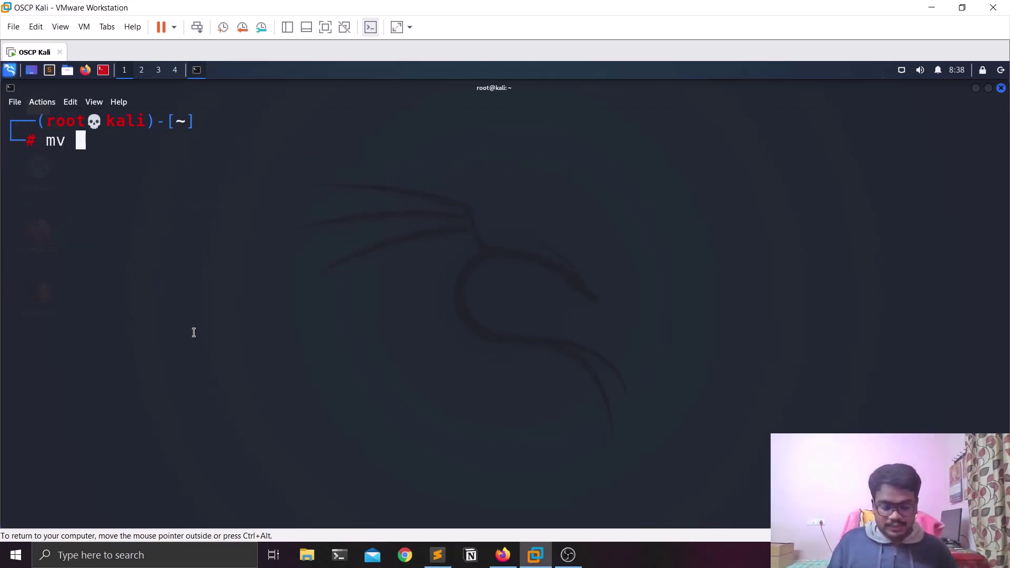
pyautogui.write('go/bin/')
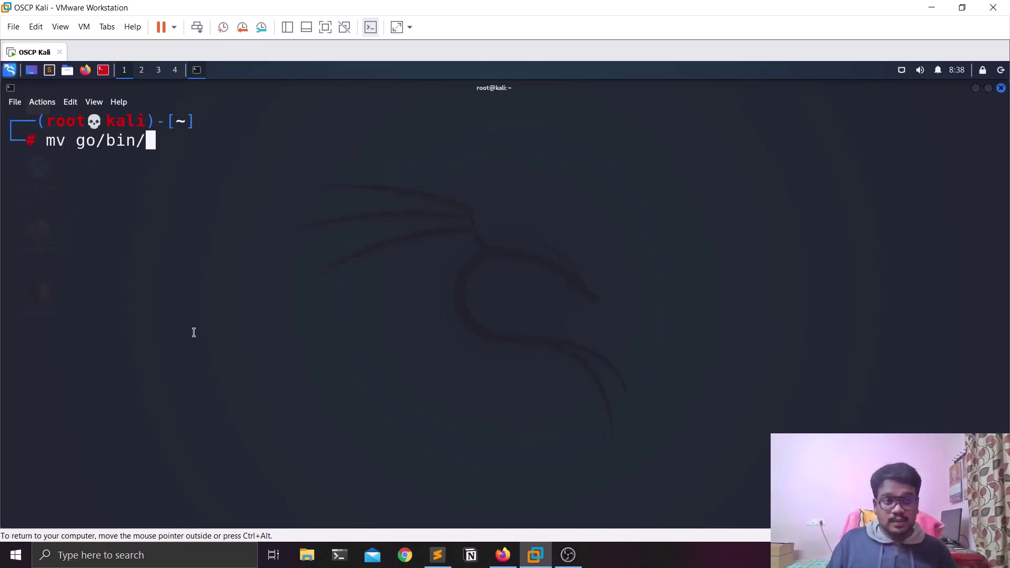
pyautogui.press('Tab')
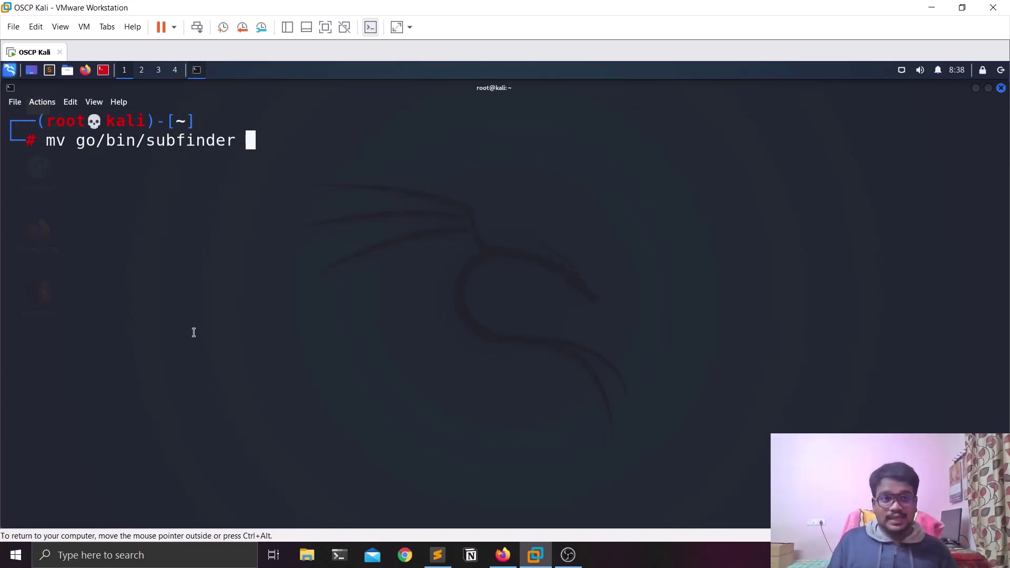
pyautogui.write('/u')
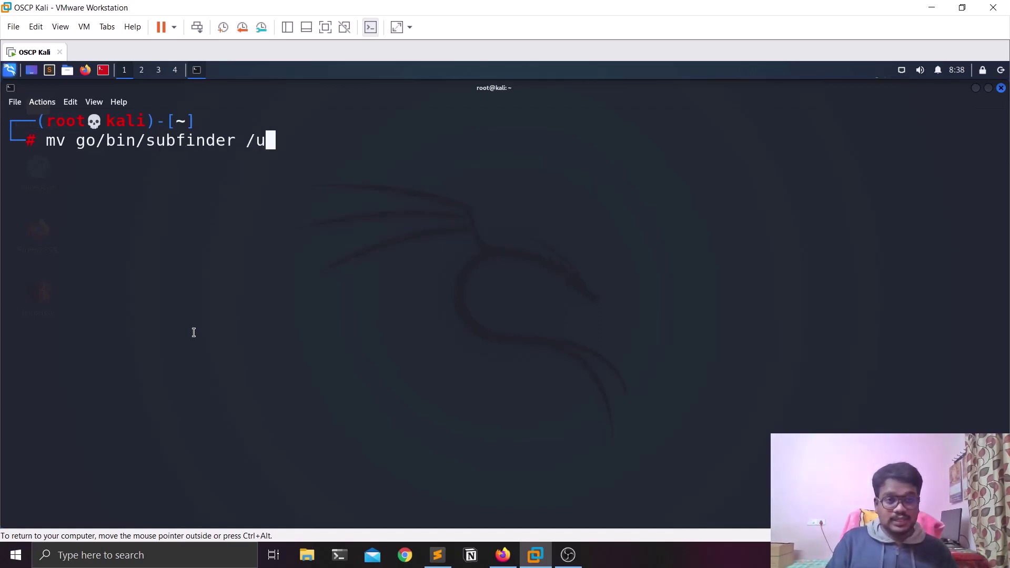
pyautogui.write('sr/bin/')
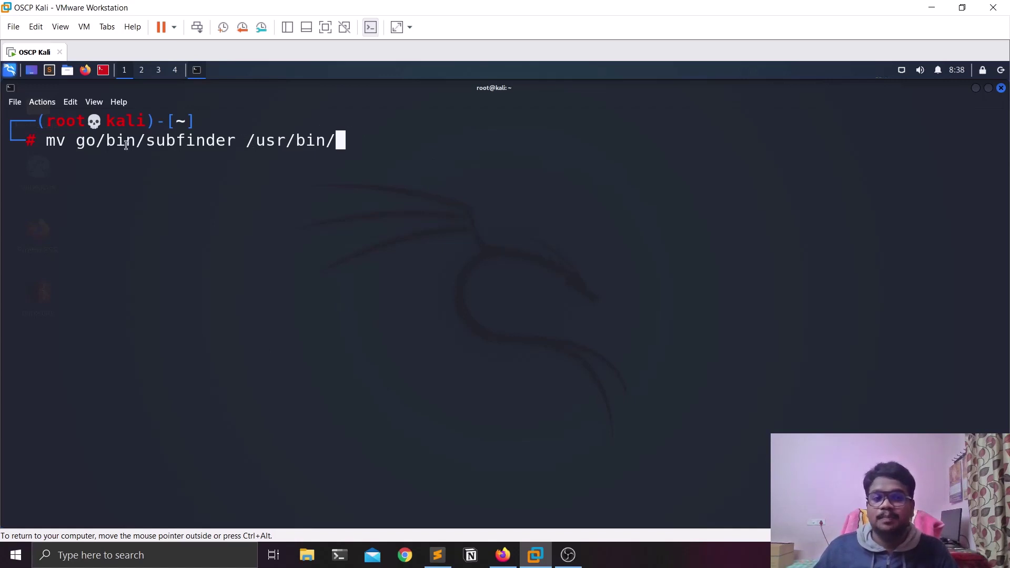
pyautogui.moveTo(146, 141); pyautogui.dragTo(336, 139)
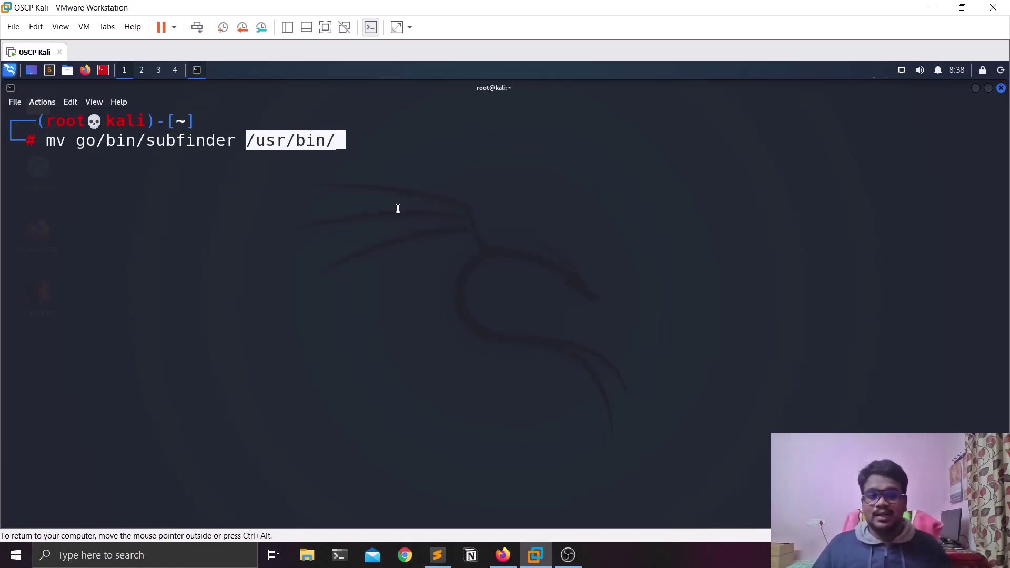
pyautogui.press('Return')
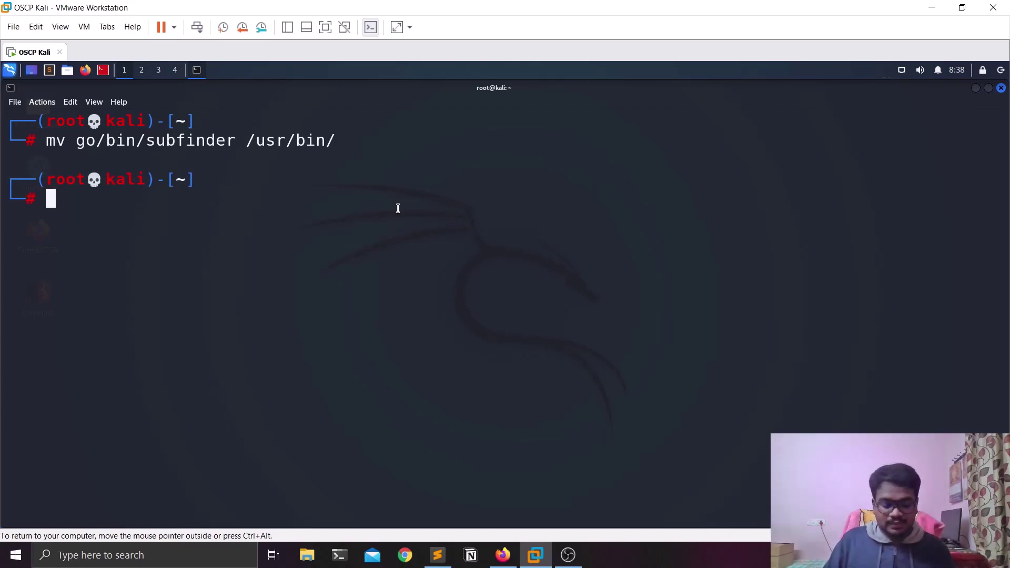
# Run subfinder --help on a cleared terminal, read through its options, and clear the screen again.
pyautogui.hotkey('ctrl', 'l')
pyautogui.write('subfi')
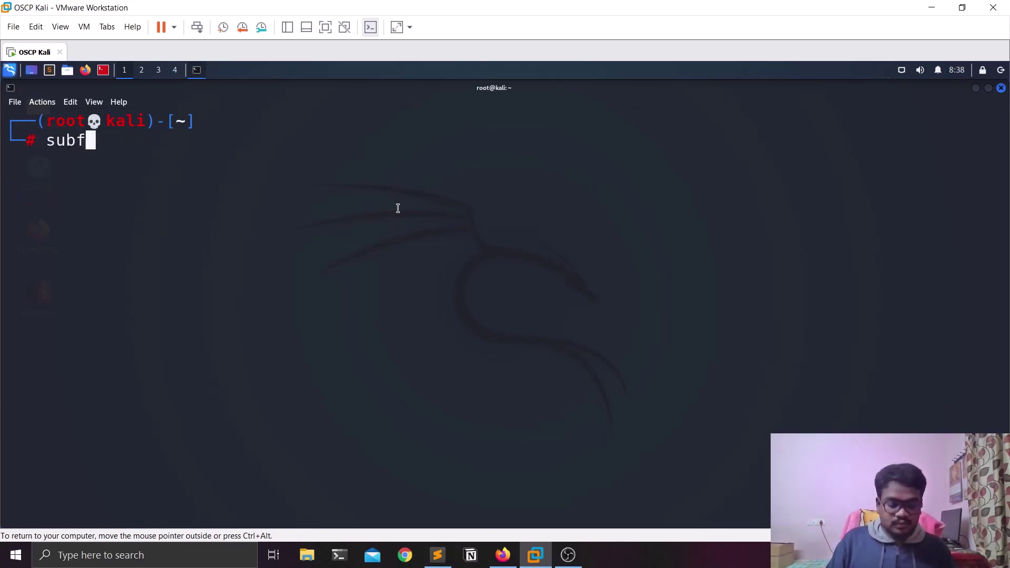
pyautogui.press('Tab')
pyautogui.write('--help')
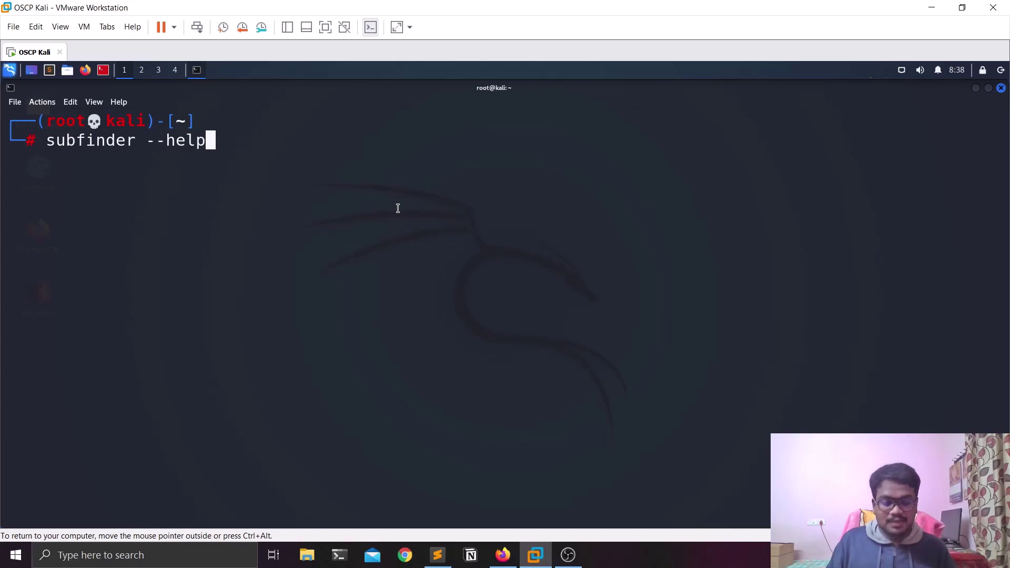
pyautogui.press('Return')
pyautogui.scroll(10, 398, 208)
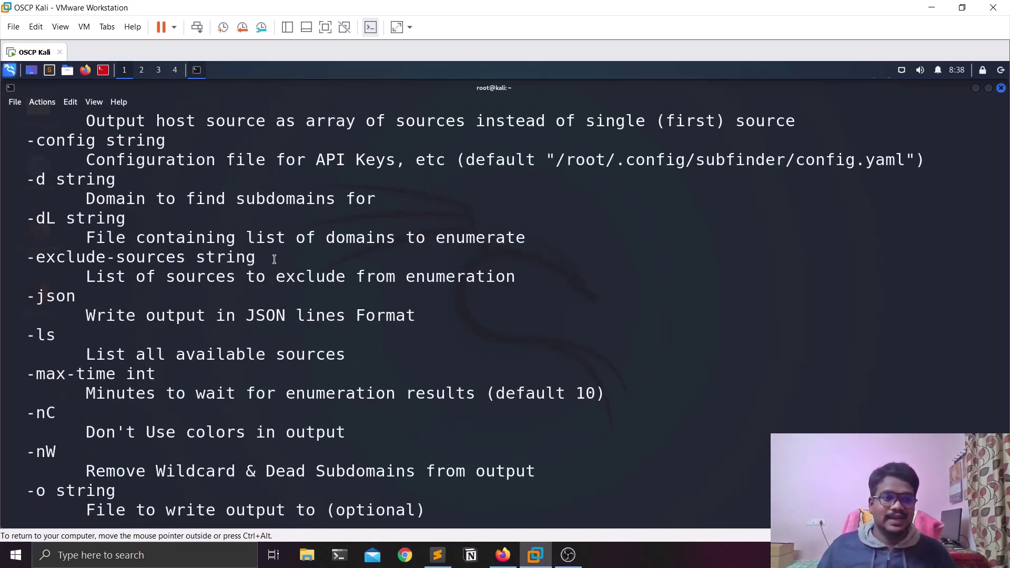
pyautogui.scroll(-5, 505, 297)
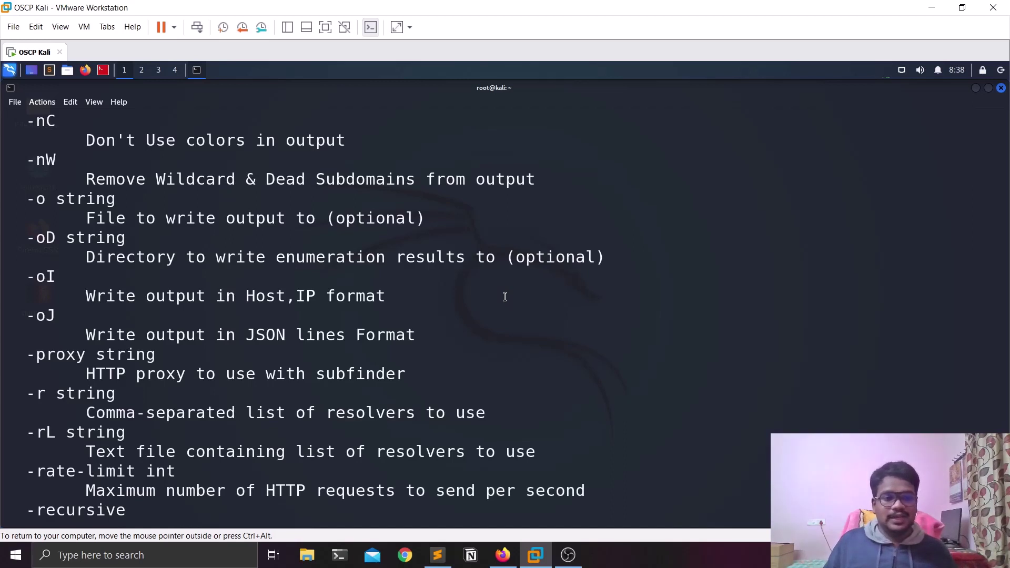
pyautogui.hotkey('ctrl', 'l')
pyautogui.press('Return')
pyautogui.press('Return')
pyautogui.hotkey('ctrl', 'l')
# Enumerate google.com subdomains and append the output to a file by running subfinder -d google.com | tee -a subdomains-google.txt.
pyautogui.press('Up')
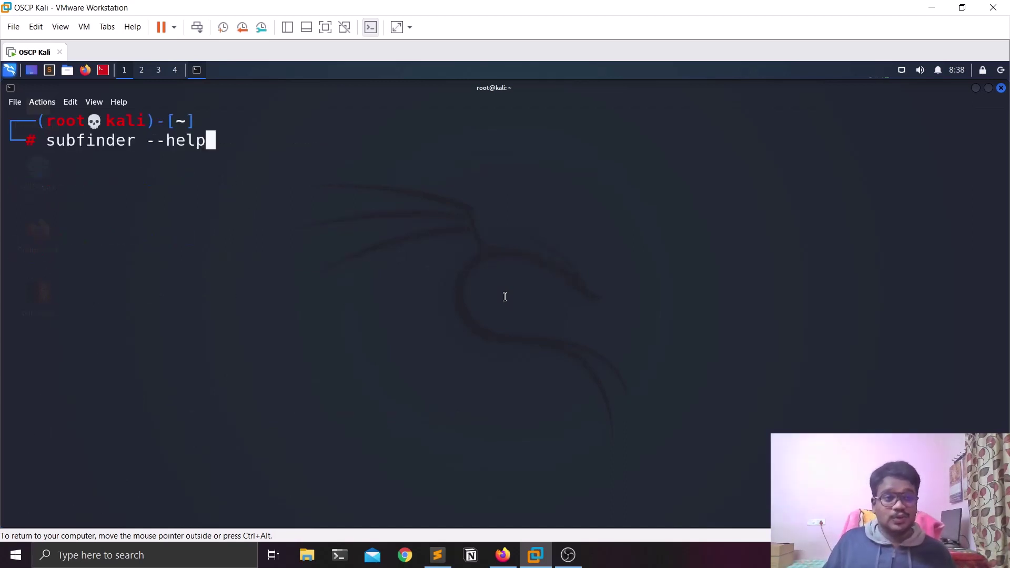
pyautogui.press('BackSpace')
pyautogui.press('BackSpace')
pyautogui.press('BackSpace')
pyautogui.press('BackSpace')
pyautogui.press('BackSpace')
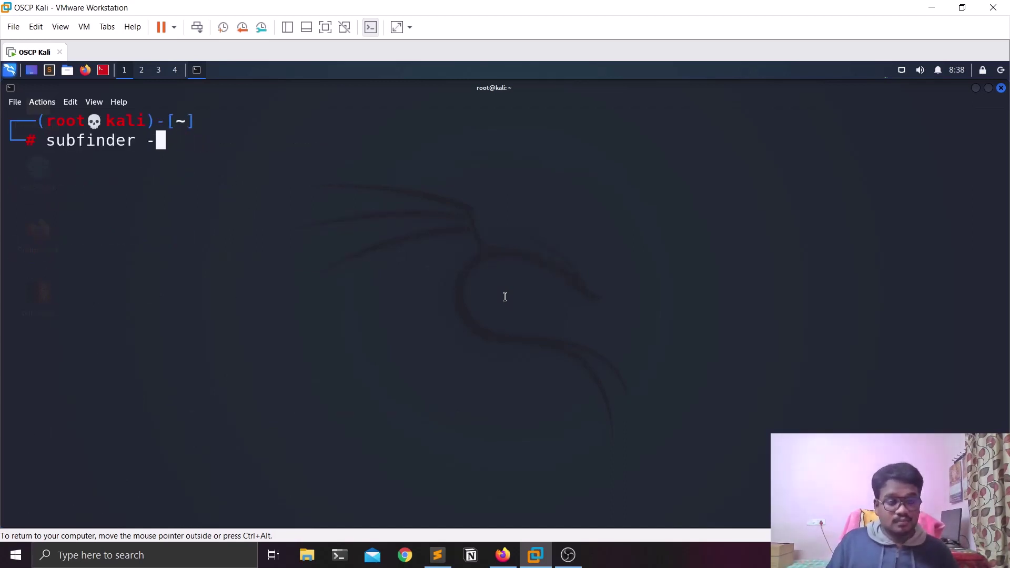
pyautogui.write('d goog')
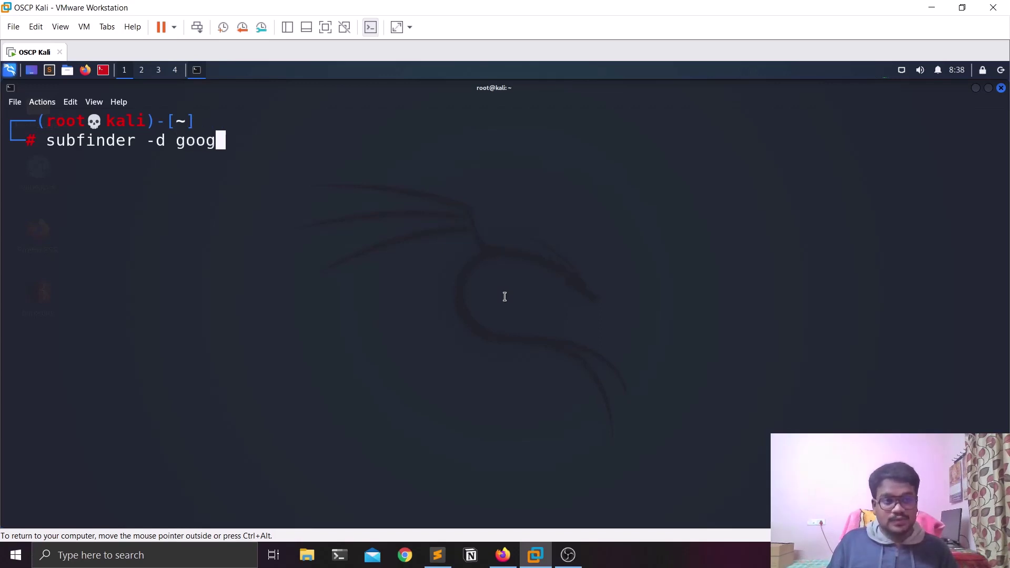
pyautogui.write('le.com |')
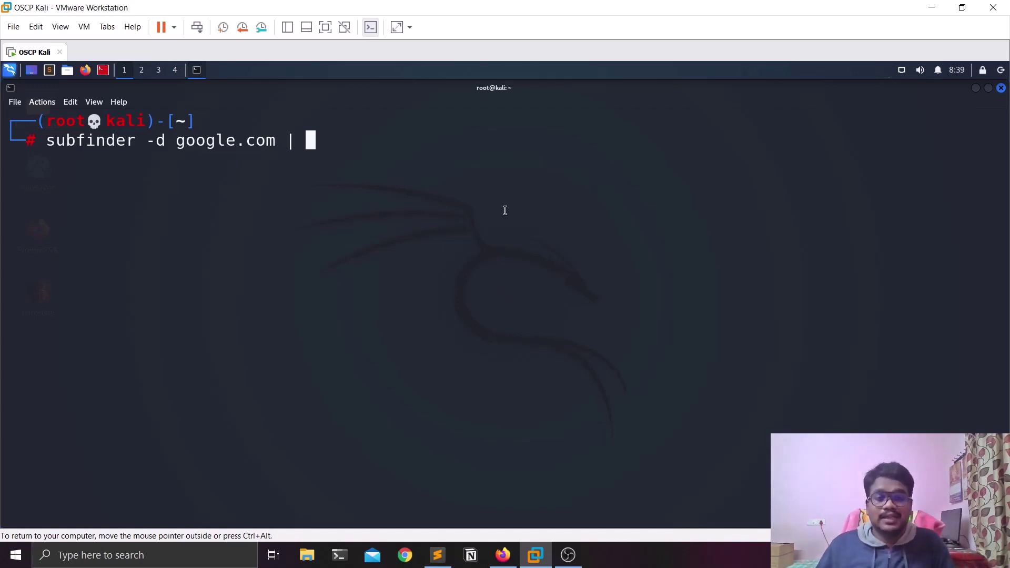
pyautogui.write(' tee -a')
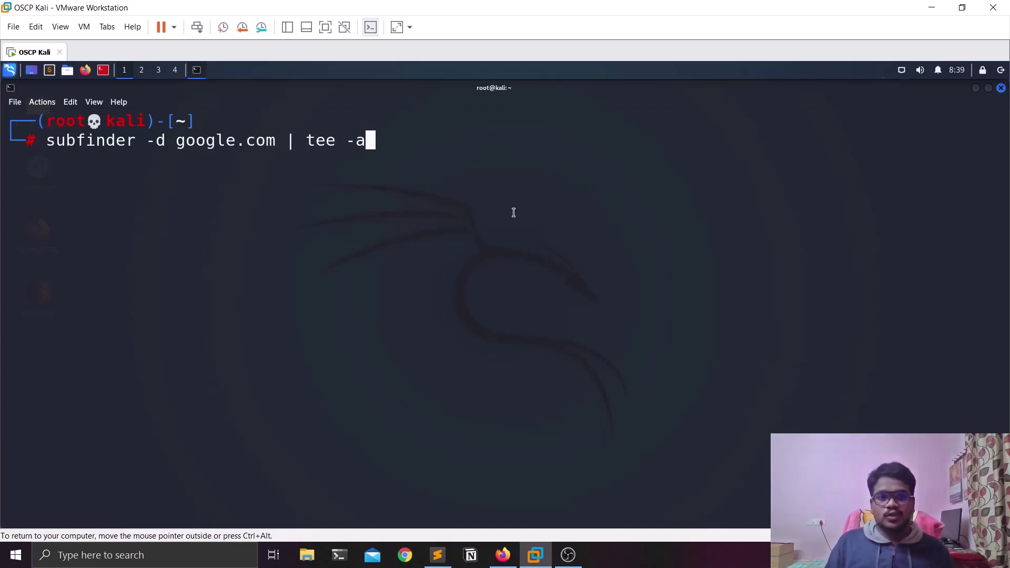
pyautogui.write(' subdomains-google.txct')
pyautogui.press('BackSpace')
pyautogui.press('BackSpace')
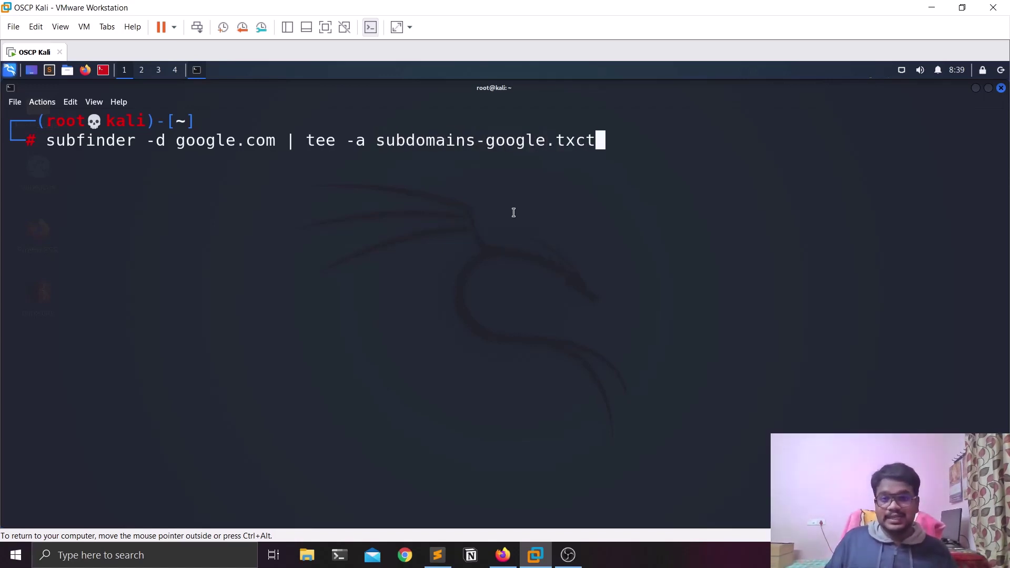
pyautogui.write('x')
pyautogui.press('BackSpace')
pyautogui.write('t')
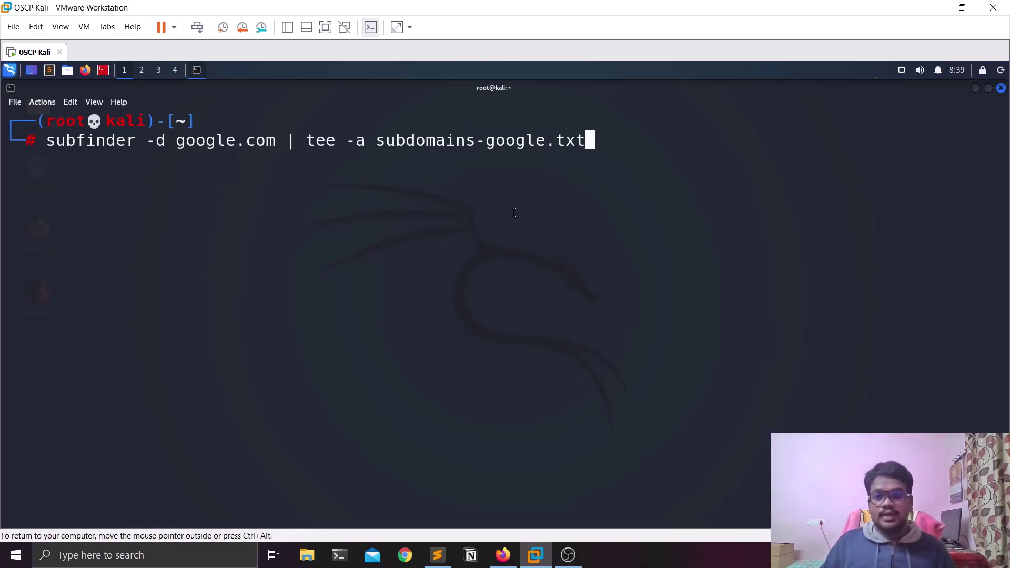
pyautogui.press('Return')
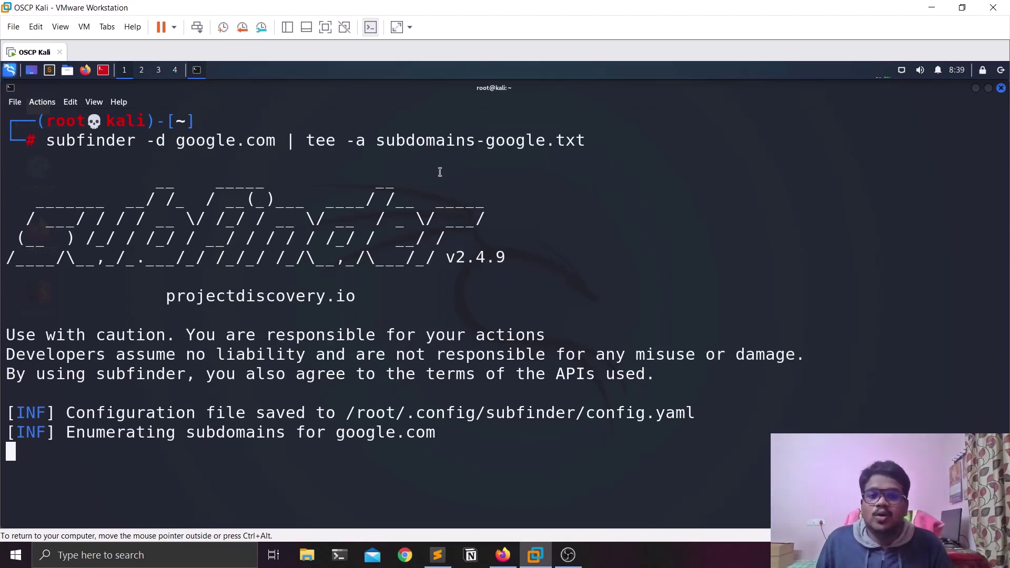
pyautogui.moveTo(377, 143); pyautogui.dragTo(508, 142)
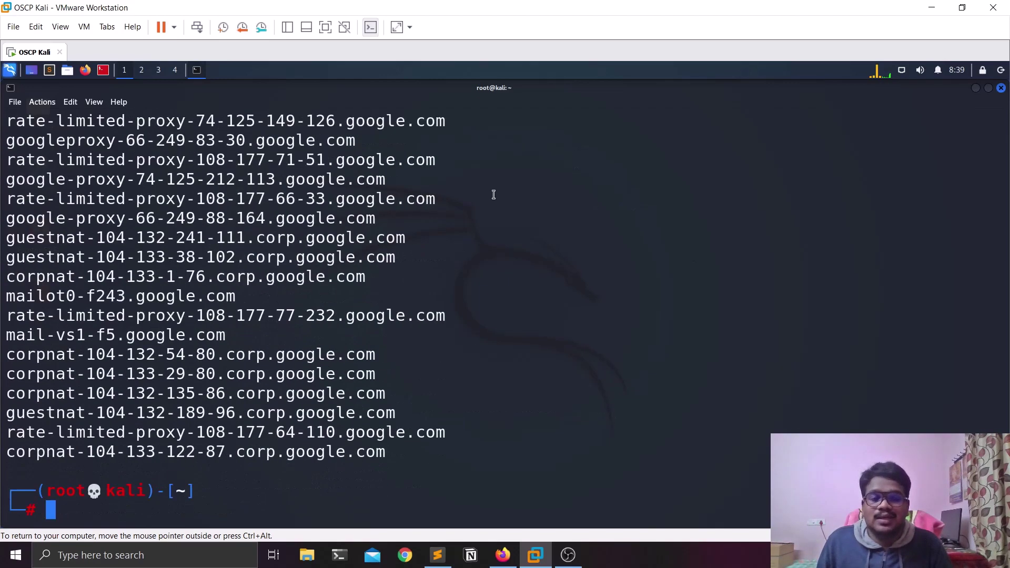
# Print subdomains-google.txt with cat on a cleared terminal, look through the listed subdomains, and clear the screen.
pyautogui.hotkey('ctrl', 'l')
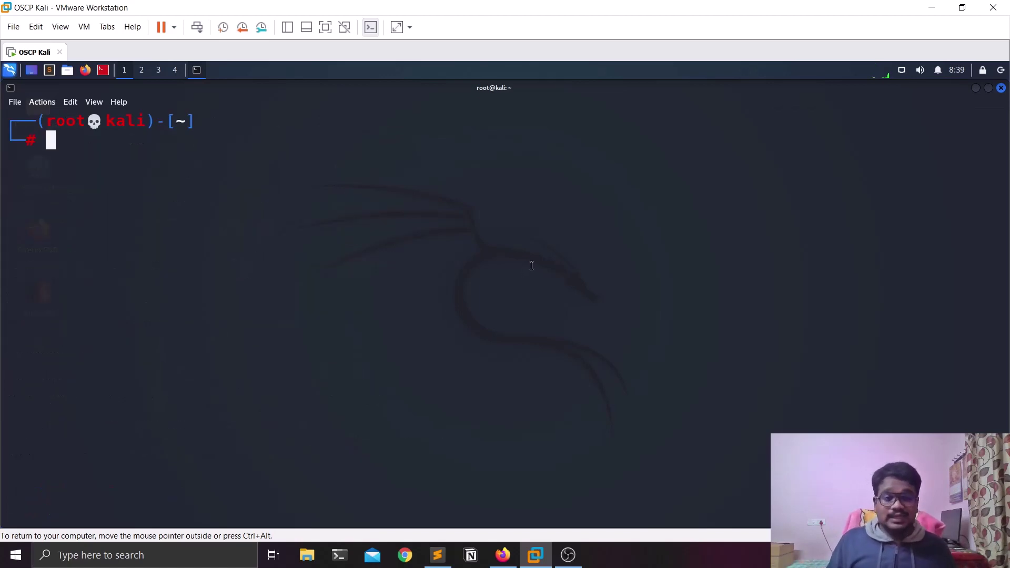
pyautogui.write('cat su')
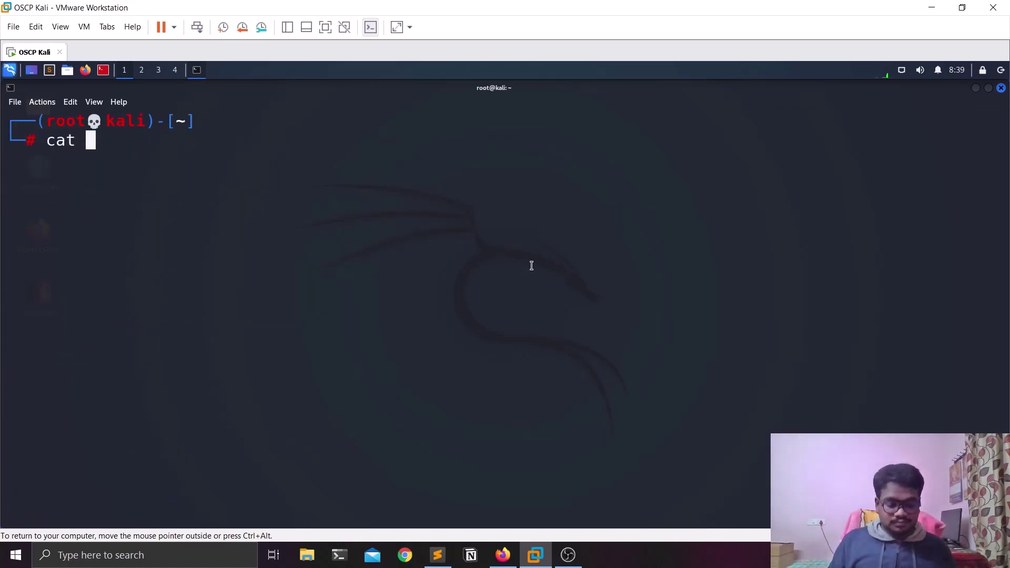
pyautogui.press('Tab')
pyautogui.press('Return')
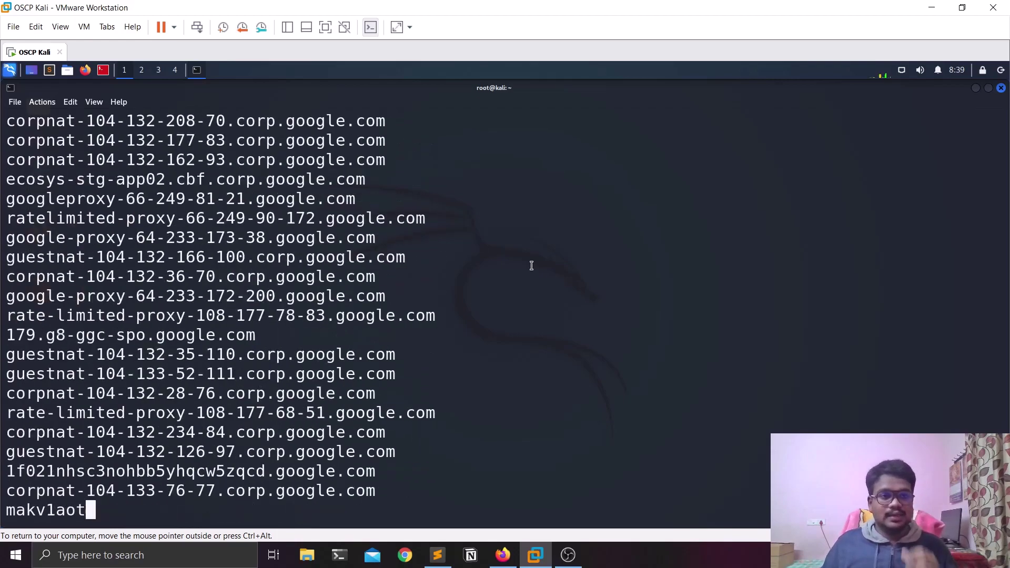
pyautogui.scroll(5, 545, 338)
pyautogui.scroll(20, 546, 339)
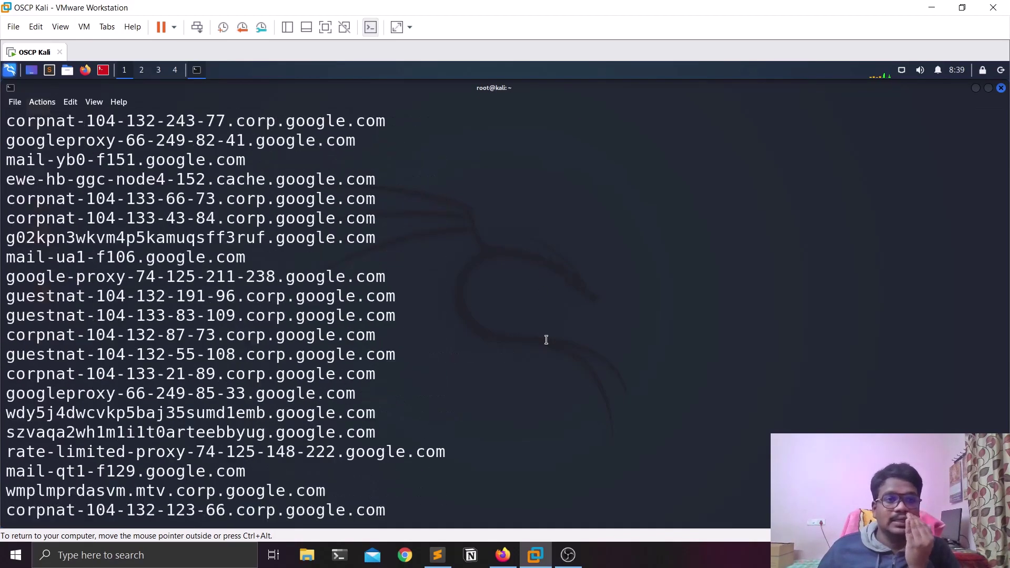
pyautogui.scroll(20, 546, 340)
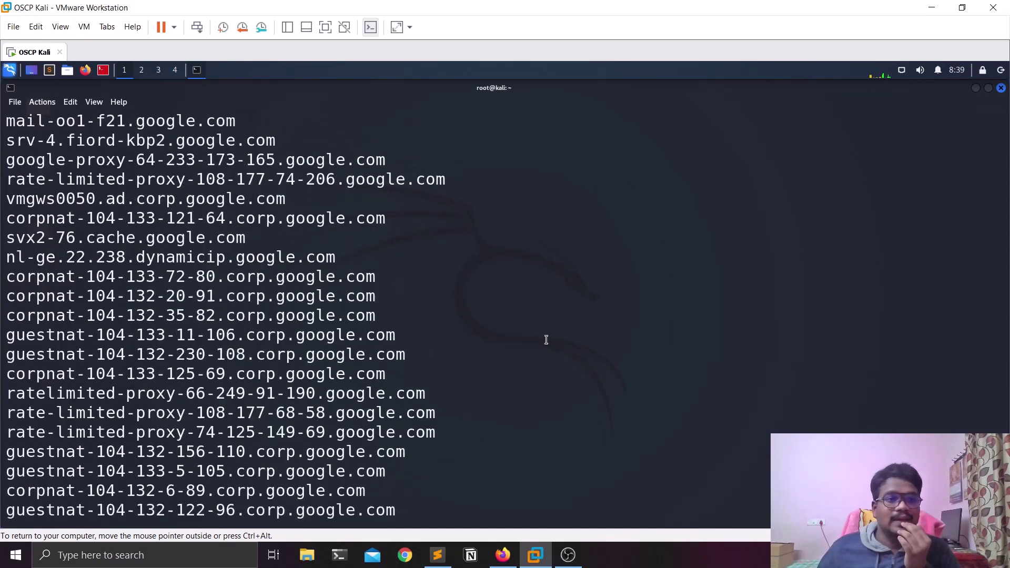
pyautogui.scroll(20, 545, 341)
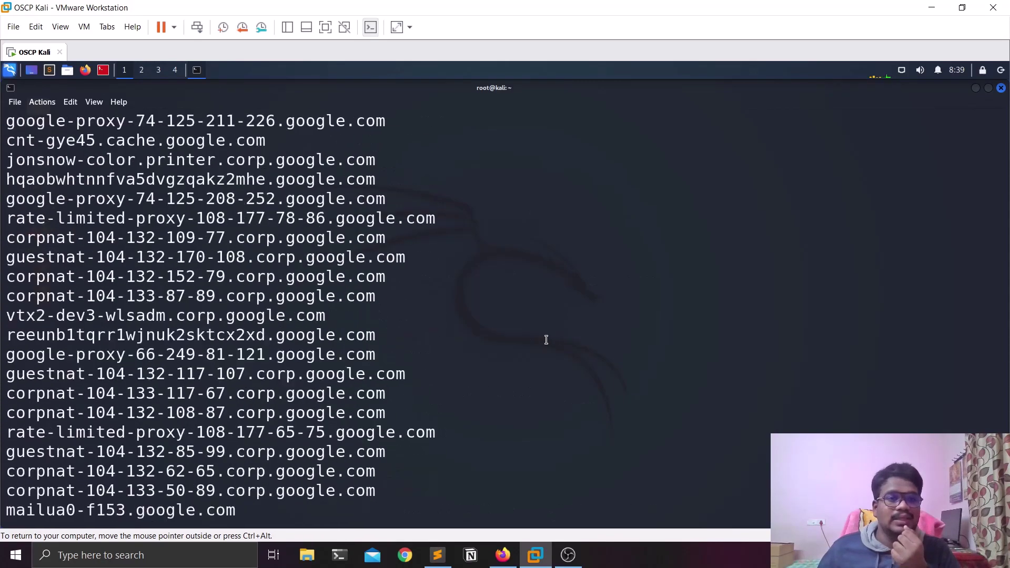
pyautogui.scroll(20, 547, 344)
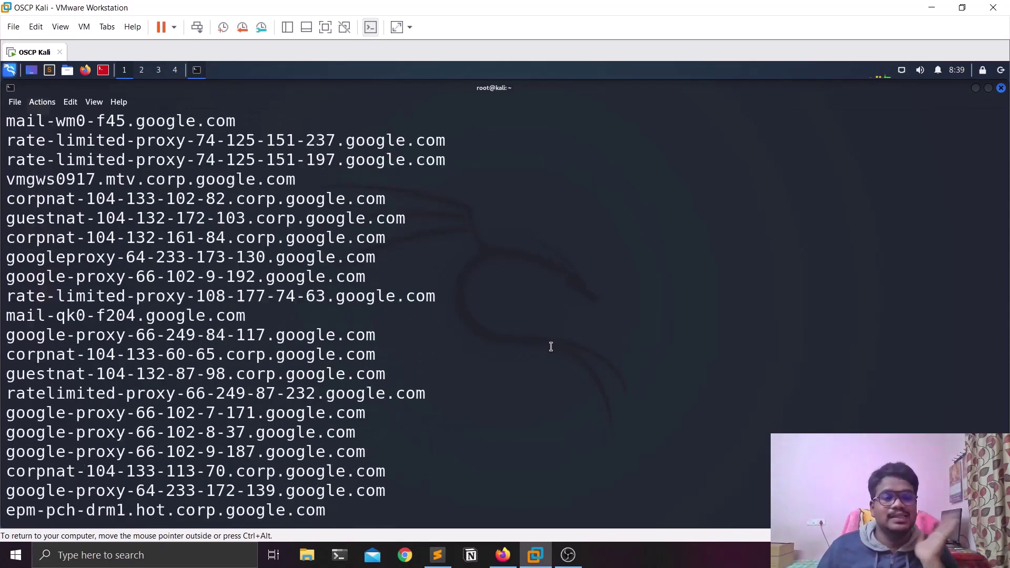
pyautogui.scroll(20, 550, 346)
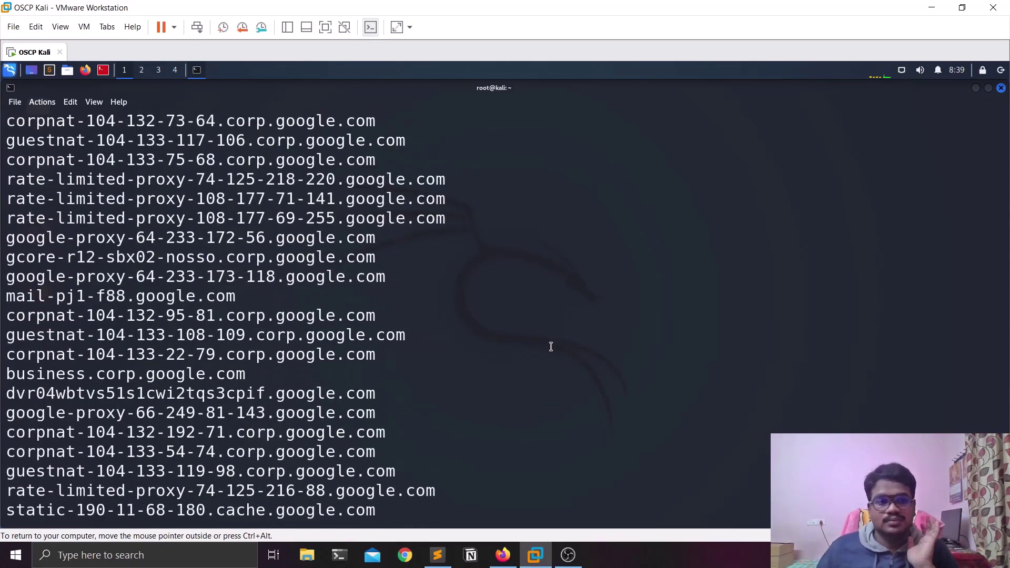
pyautogui.hotkey('ctrl', 'l')
pyautogui.press('Return')
pyautogui.press('Return')
pyautogui.press('Return')
pyautogui.hotkey('ctrl', 'l')
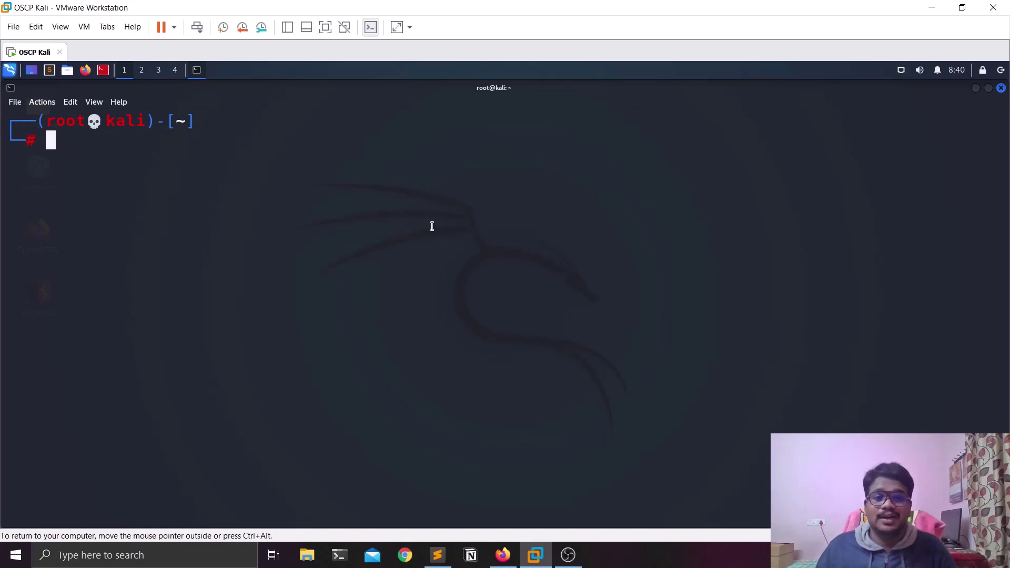
# Switch to Firefox and open the tomnomnom/assetfinder GitHub repository in the current tab.
pyautogui.click(503, 554)
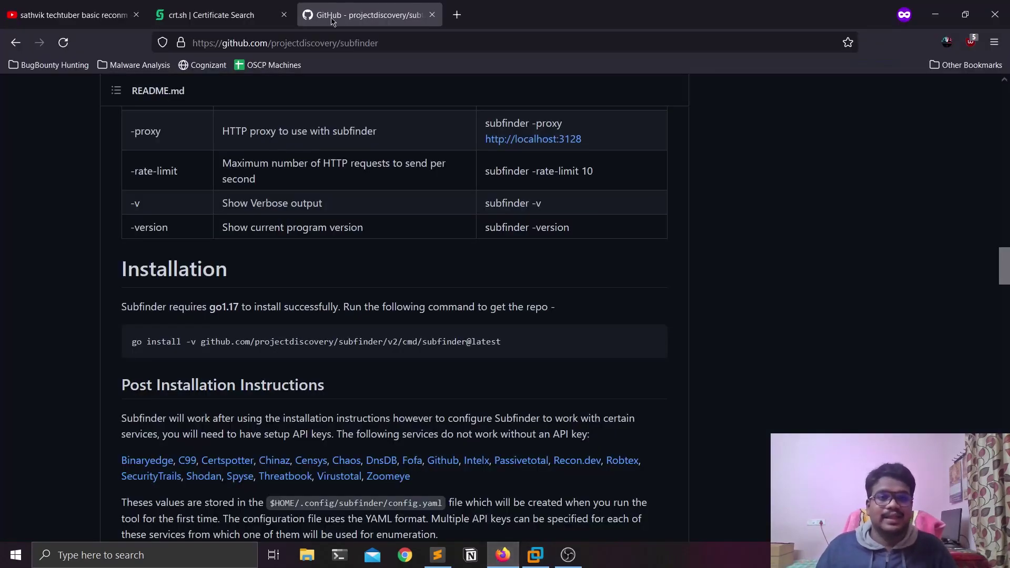
pyautogui.click(384, 43)
pyautogui.write('asse')
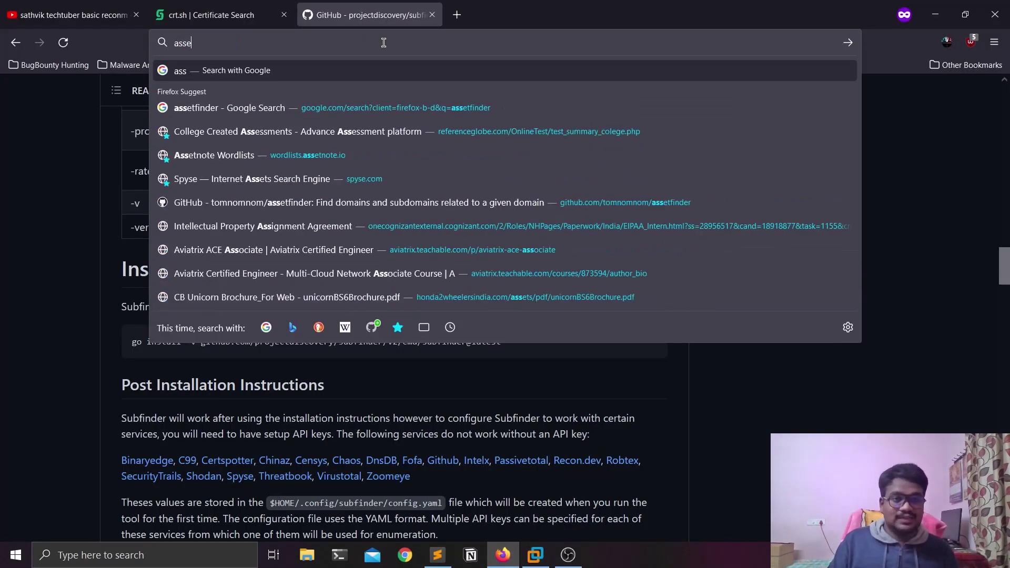
pyautogui.write('t')
pyautogui.press('Down')
pyautogui.press('Return')
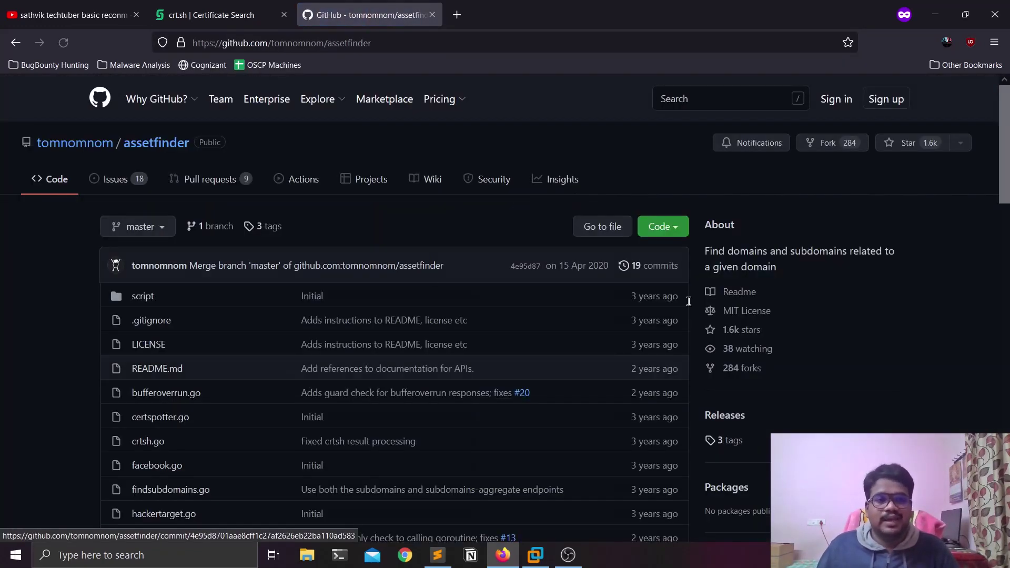
# Copy the README's install command and run go get -u github.com/tomnomnom/assetfinder in the Kali VM's terminal in VMware Workstation.
pyautogui.scroll(-10, 596, 263)
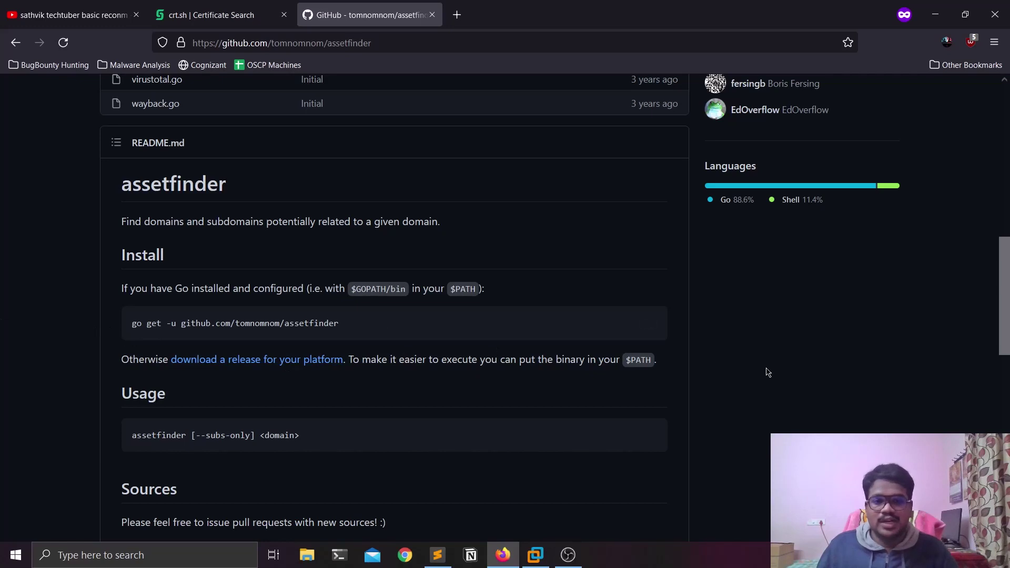
pyautogui.click(651, 325)
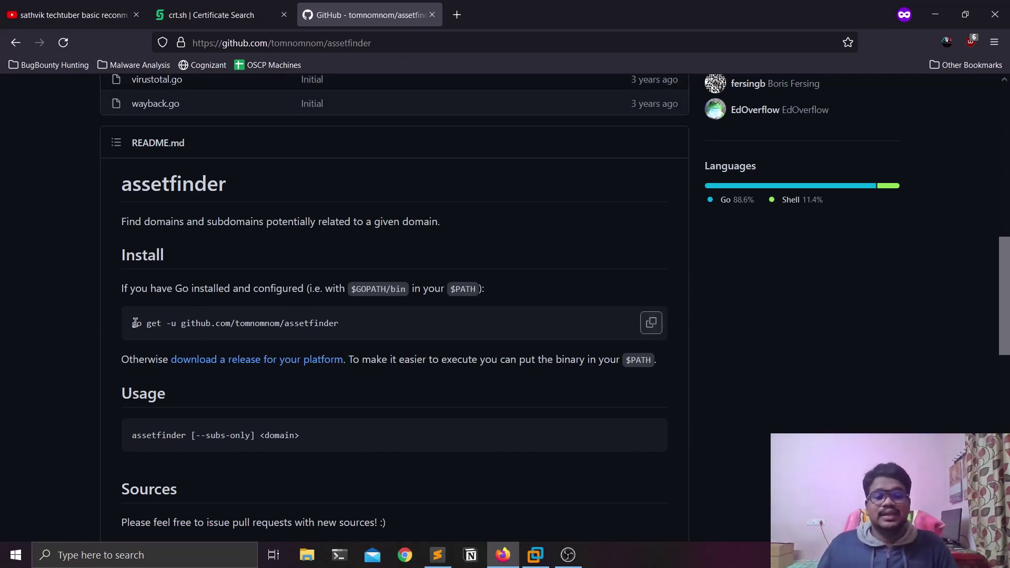
pyautogui.moveTo(134, 323); pyautogui.dragTo(359, 323)
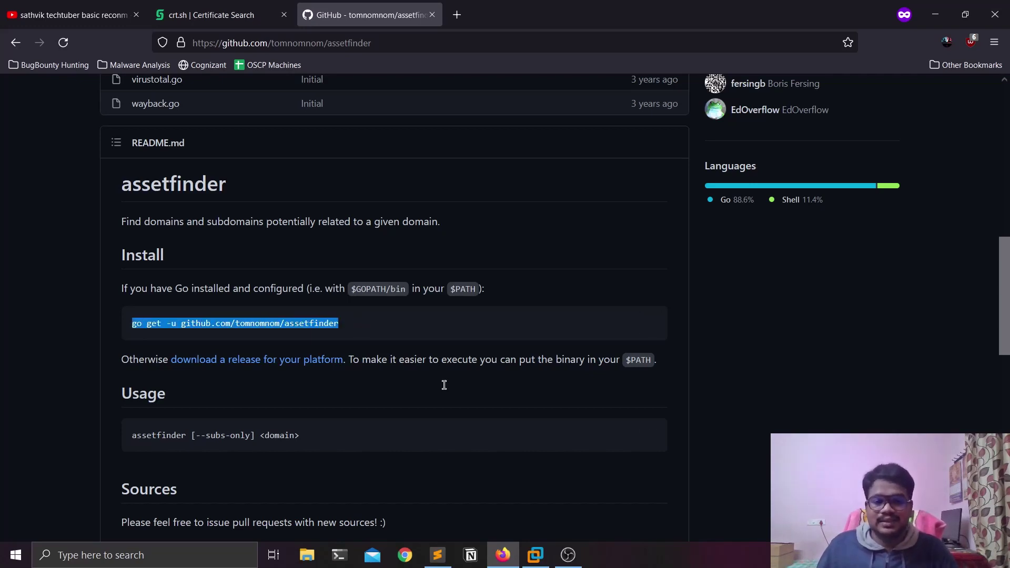
pyautogui.click(535, 555)
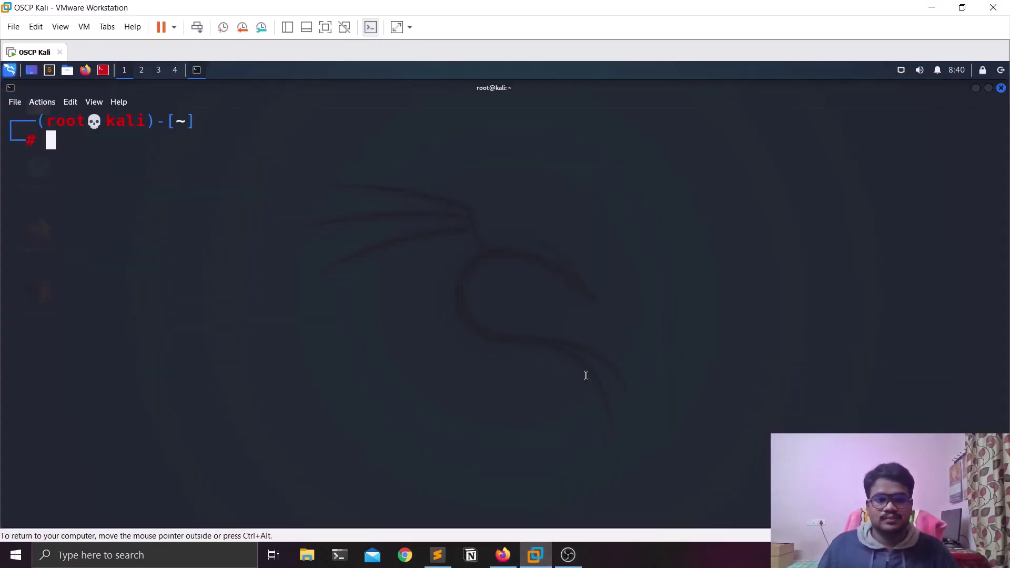
pyautogui.hotkey('ctrl', 'shift', 'v')
pyautogui.press('Return')
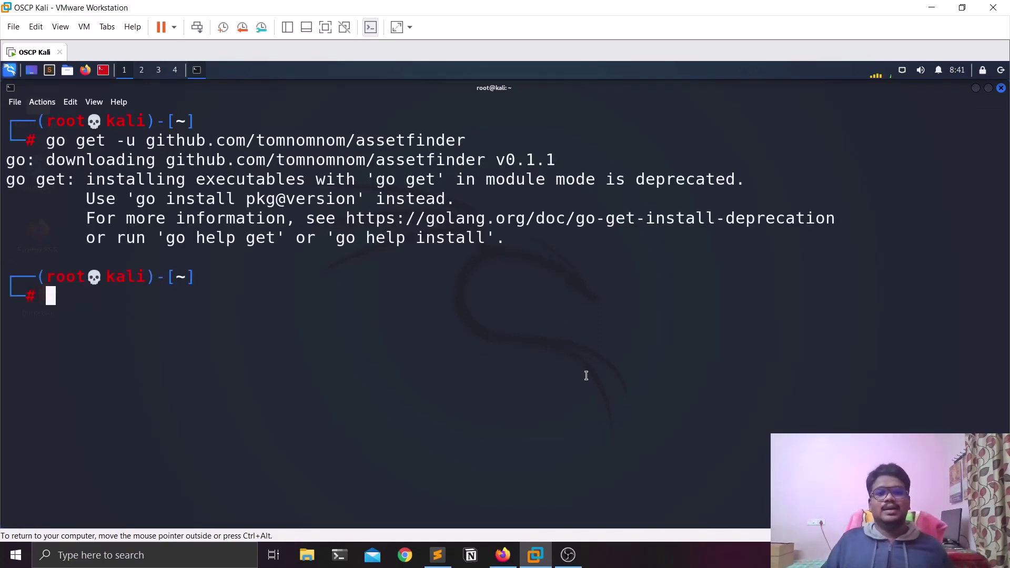
# Rework the previous command into go install github.com/tomnomnom/assetfinder@latest and run it.
pyautogui.press('Up')
pyautogui.press('Left')
pyautogui.press('Left')
pyautogui.press('Left')
pyautogui.press('Left')
pyautogui.press('Left')
pyautogui.press('Left')
pyautogui.press('Left')
pyautogui.press('Left')
pyautogui.press('Left')
pyautogui.press('Left')
pyautogui.press('Left')
pyautogui.press('Left')
pyautogui.press('Left')
pyautogui.press('Left')
pyautogui.press('Left')
pyautogui.press('Left')
pyautogui.press('Left')
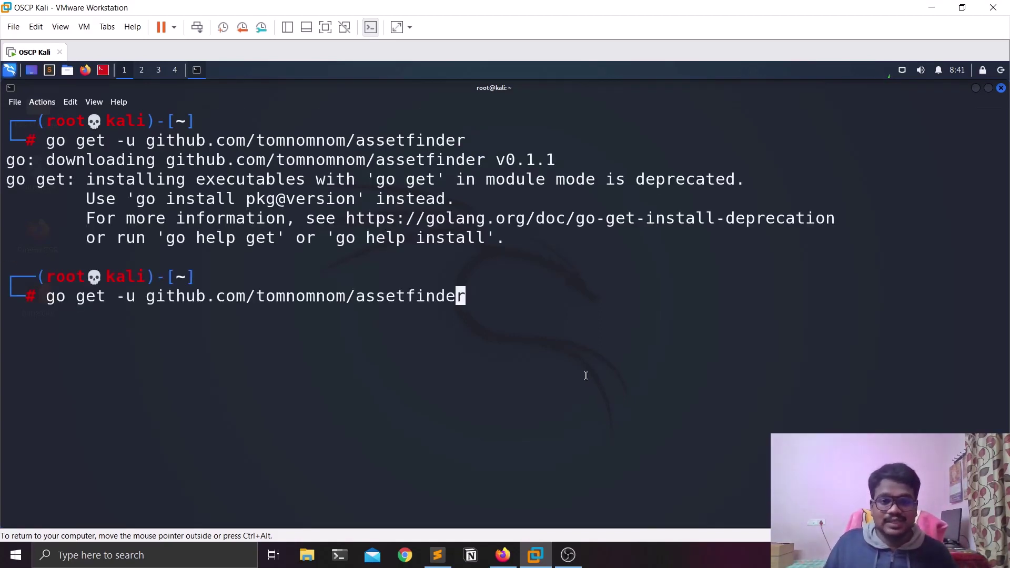
pyautogui.press('Left')
pyautogui.press('Left')
pyautogui.press('Left')
pyautogui.press('Left')
pyautogui.press('Left')
pyautogui.press('Left')
pyautogui.press('Left')
pyautogui.press('Left')
pyautogui.press('Left')
pyautogui.press('Left')
pyautogui.press('Left')
pyautogui.press('Left')
pyautogui.press('Left')
pyautogui.press('Left')
pyautogui.press('Left')
pyautogui.press('BackSpace')
pyautogui.press('BackSpace')
pyautogui.press('BackSpace')
pyautogui.press('BackSpace')
pyautogui.press('BackSpace')
pyautogui.press('BackSpace')
pyautogui.press('BackSpace')
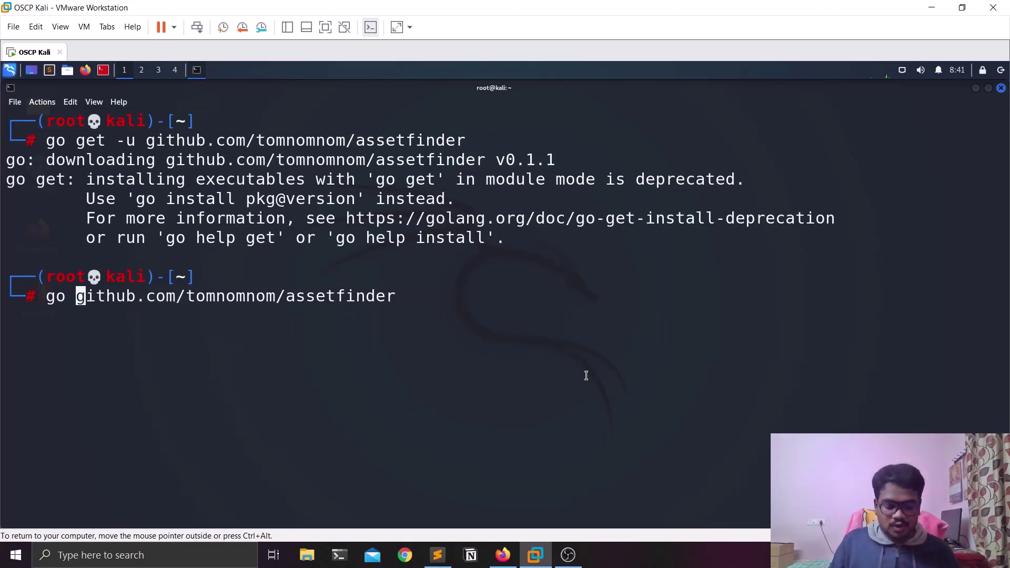
pyautogui.write('install')
pyautogui.press('Right')
pyautogui.press('Right')
pyautogui.press('Right')
pyautogui.press('Right')
pyautogui.press('Right')
pyautogui.press('Right')
pyautogui.press('Right')
pyautogui.press('Right')
pyautogui.press('Right')
pyautogui.press('Right')
pyautogui.press('Right')
pyautogui.press('Right')
pyautogui.press('Right')
pyautogui.press('Right')
pyautogui.press('Right')
pyautogui.press('Right')
pyautogui.press('Right')
pyautogui.press('Right')
pyautogui.press('Right')
pyautogui.press('Right')
pyautogui.press('Right')
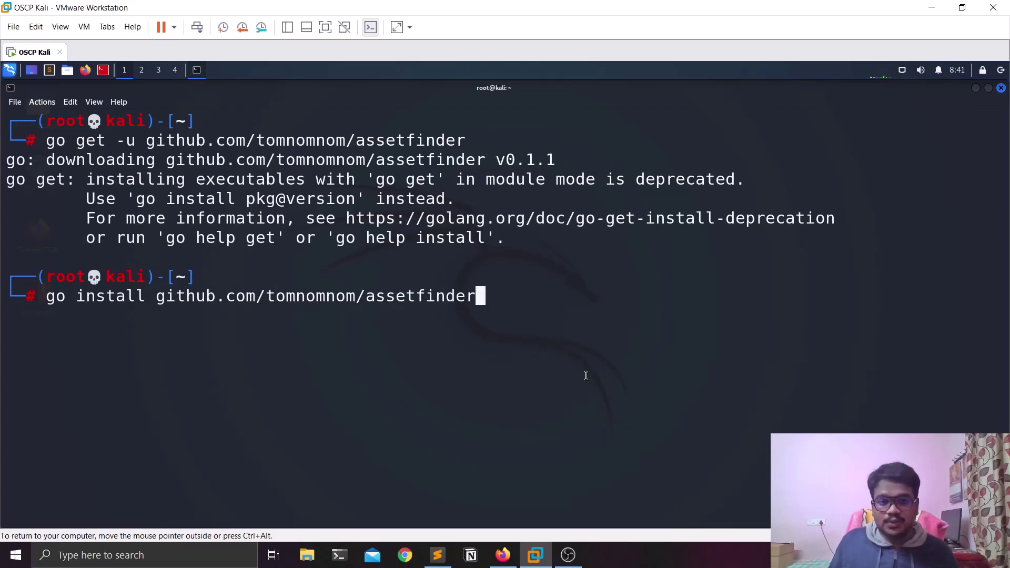
pyautogui.write('@latest')
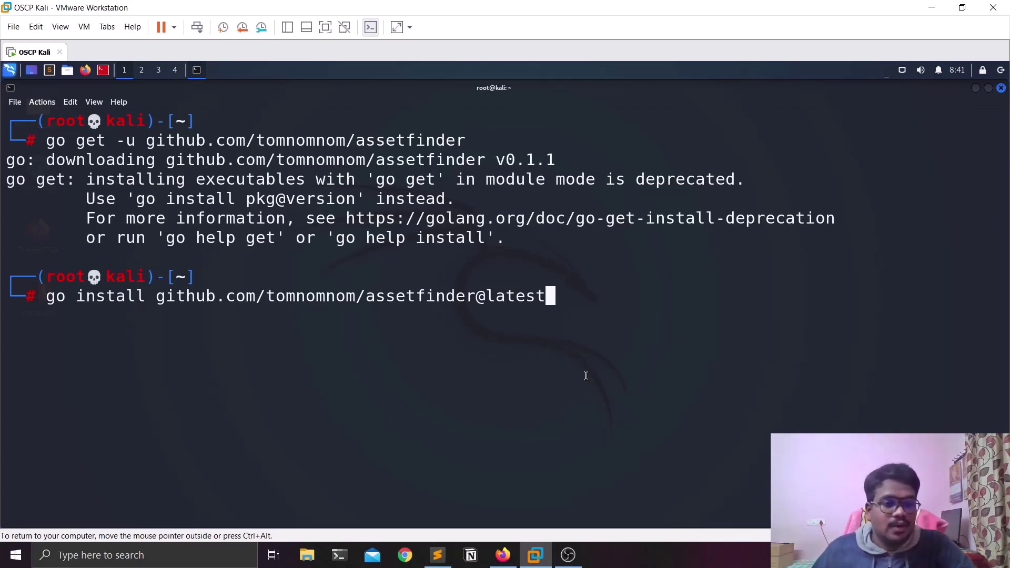
pyautogui.press('Return')
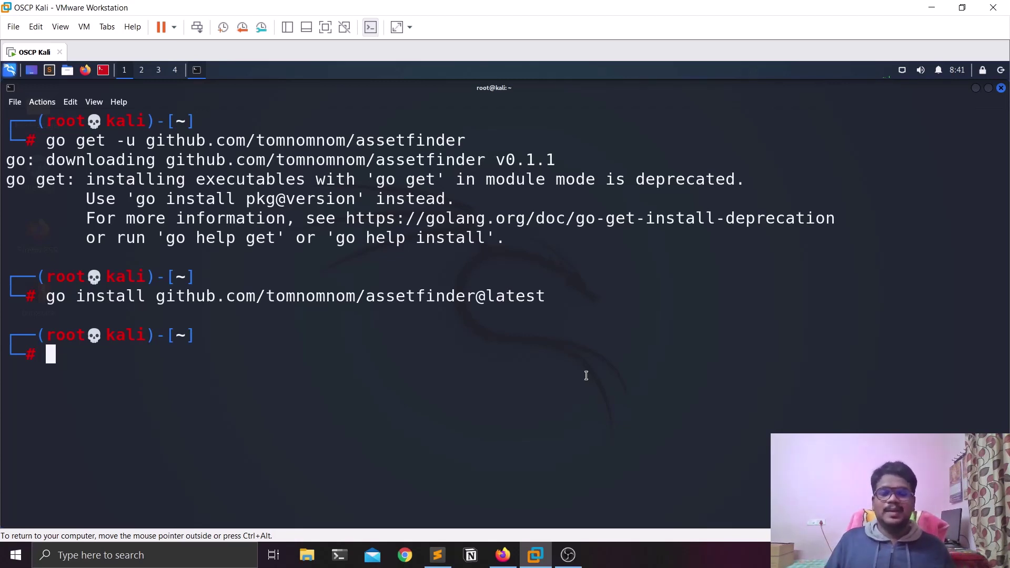
# List the contents of go/bin/ to check for the assetfinder binary, and clear the terminal.
pyautogui.write('l')
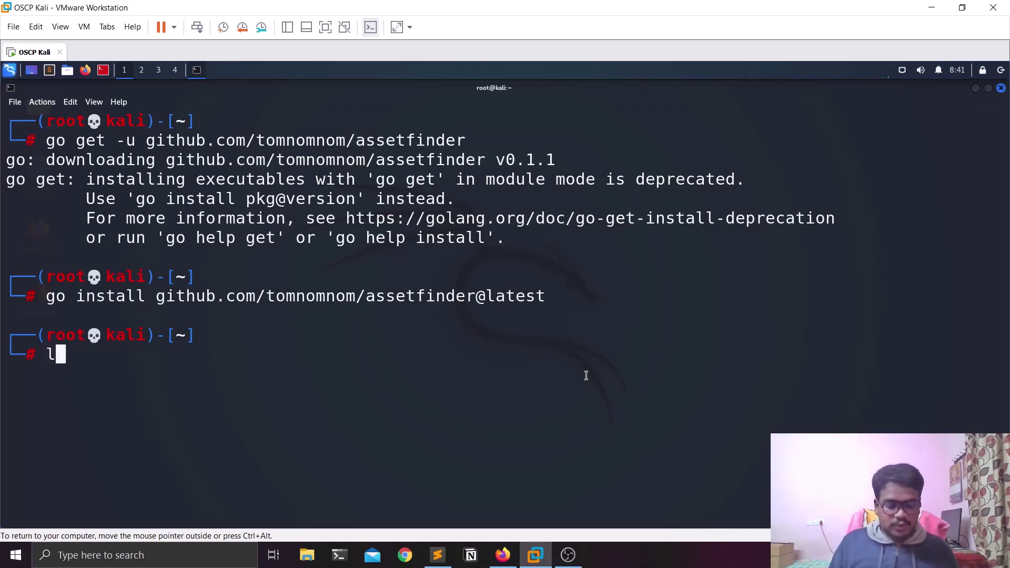
pyautogui.write('s go/')
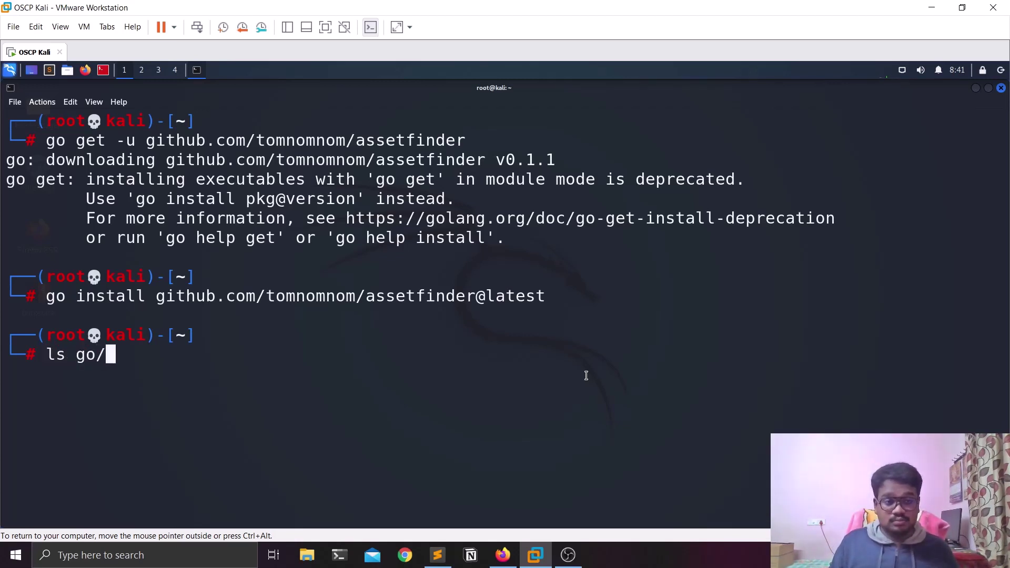
pyautogui.write('bin/')
pyautogui.press('Return')
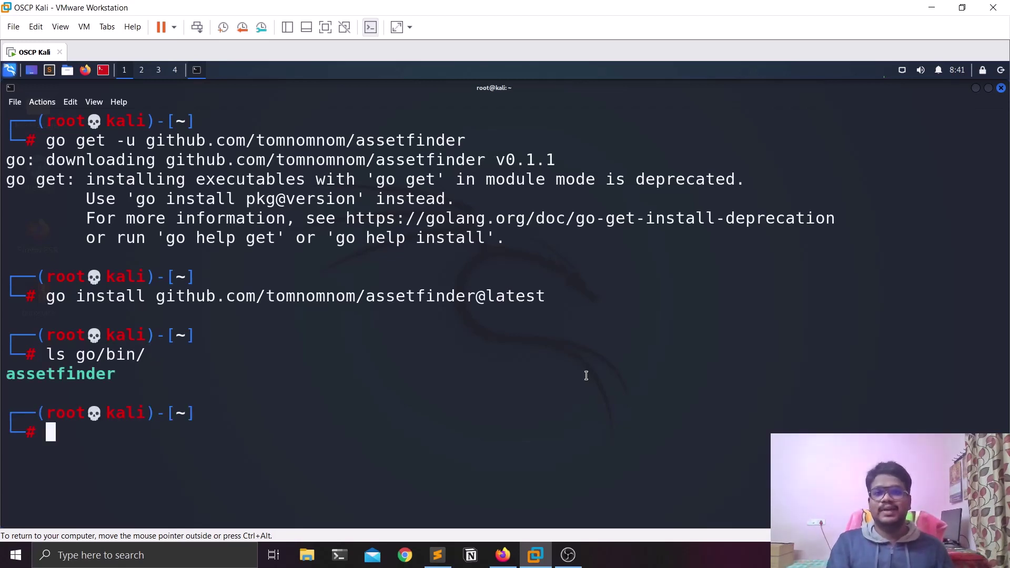
pyautogui.hotkey('ctrl', 'l')
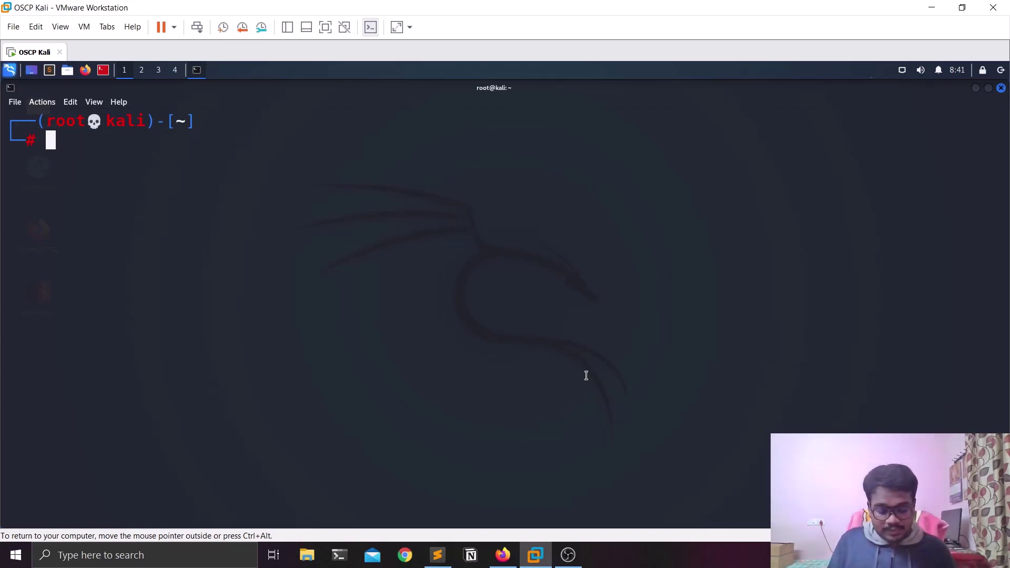
# Move the assetfinder binary from go/bin/ to /usr/bin/.
pyautogui.write('mv ')
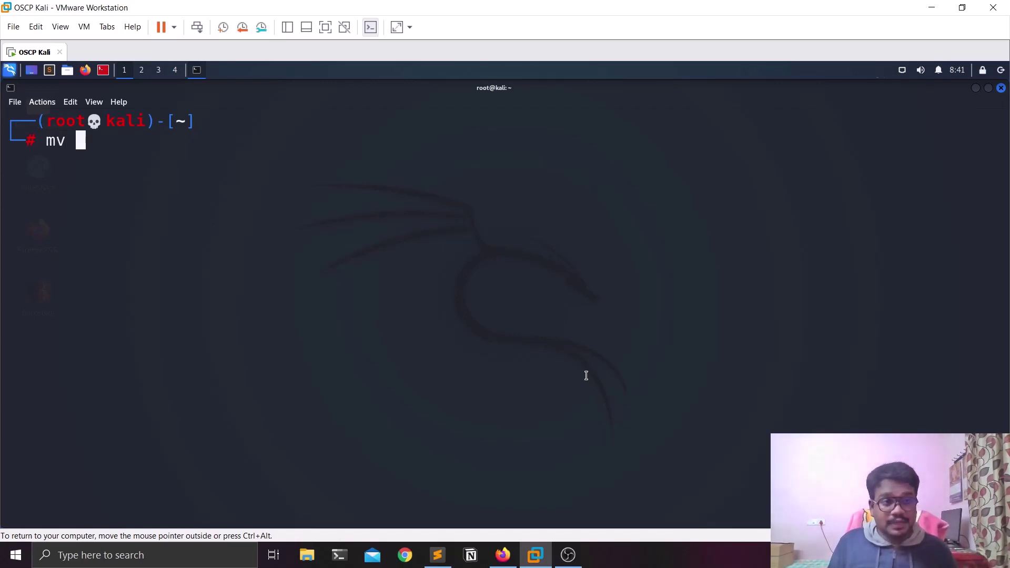
pyautogui.write('go/')
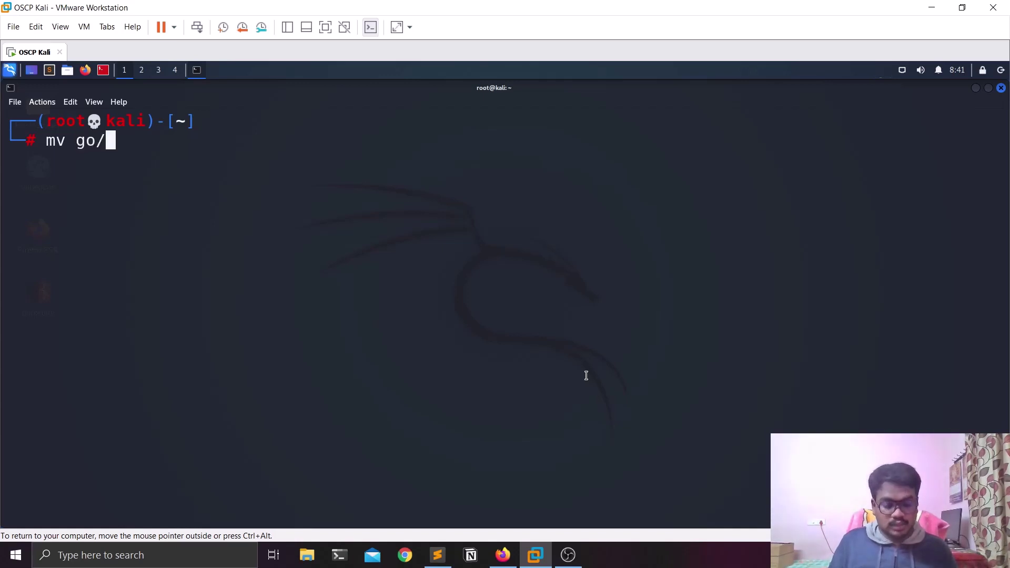
pyautogui.write('bin/assetfinder /usr/')
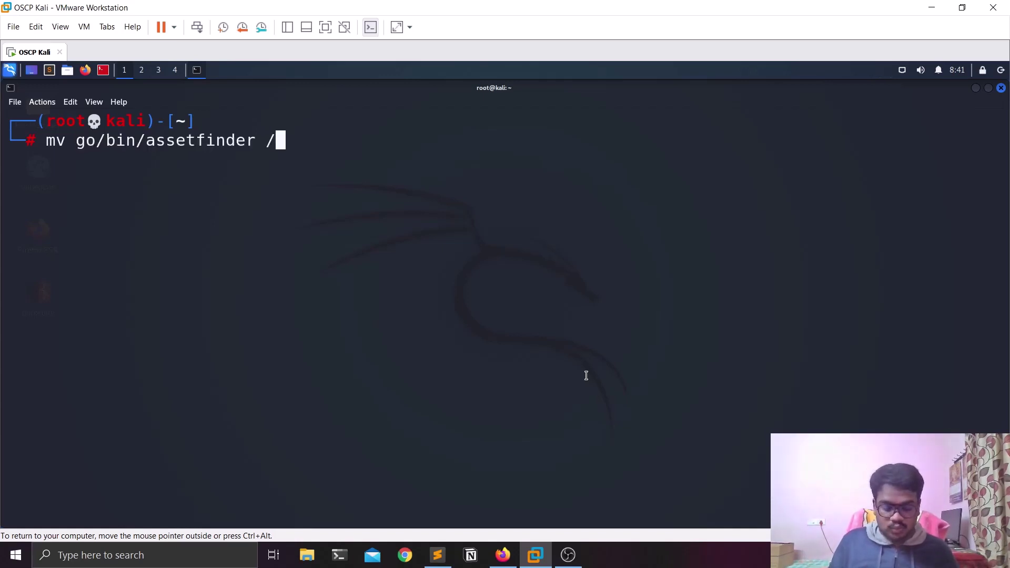
pyautogui.write('bin/')
pyautogui.press('Return')
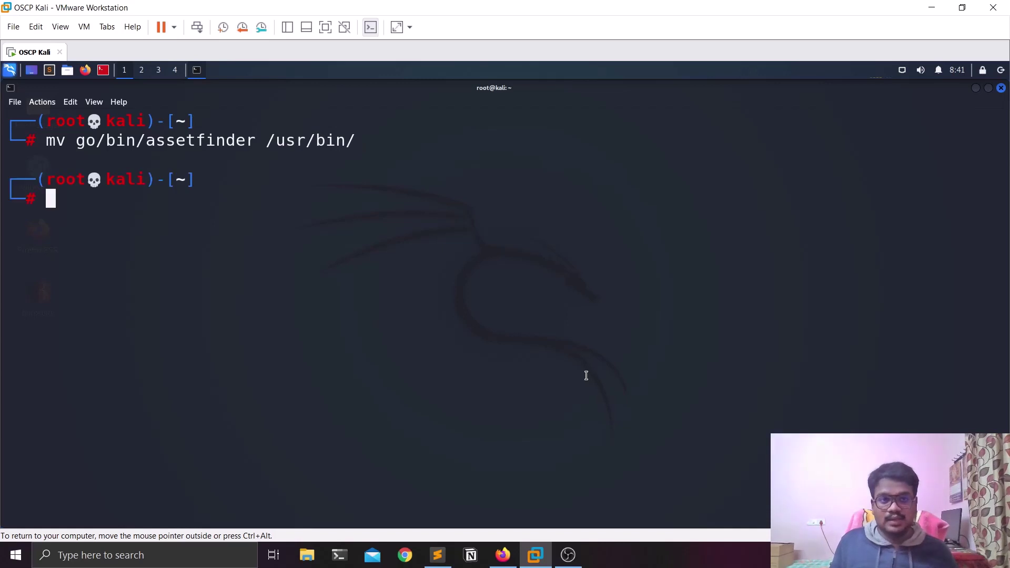
# Run assetfinder --help on a cleared terminal to read its usage options.
pyautogui.hotkey('ctrl', 'l')
pyautogui.write('asse')
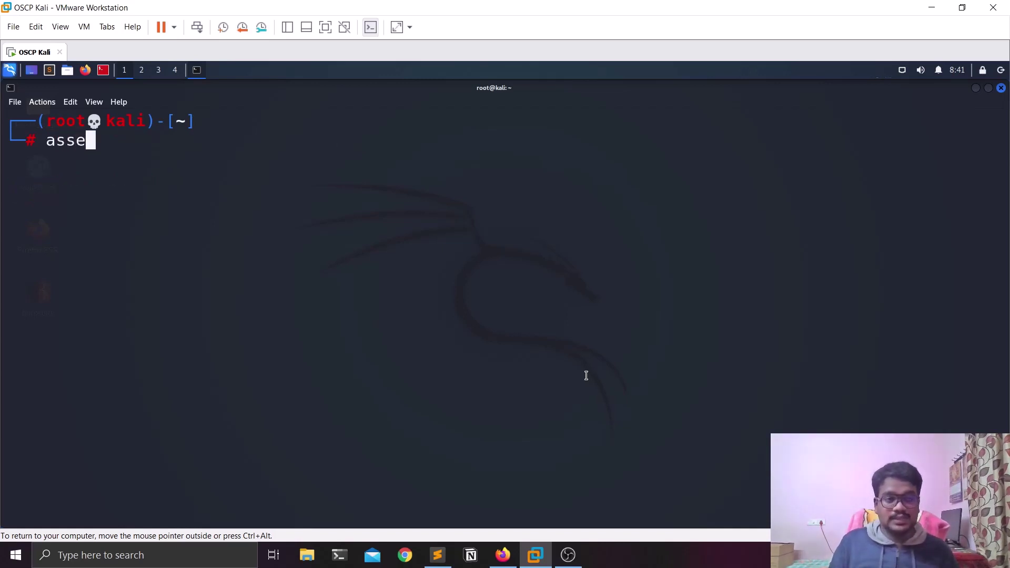
pyautogui.write('tfi')
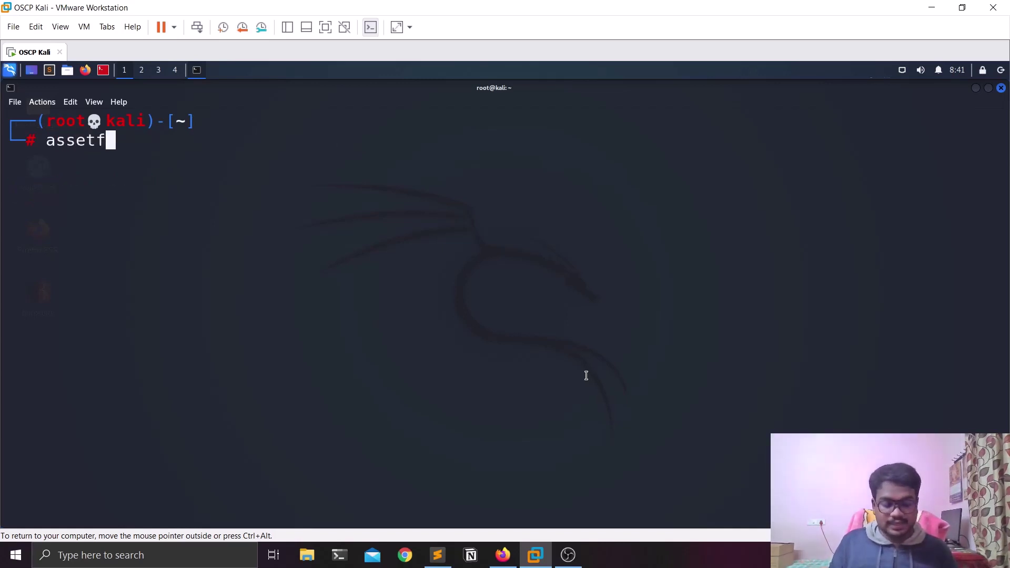
pyautogui.press('Tab')
pyautogui.write('--help')
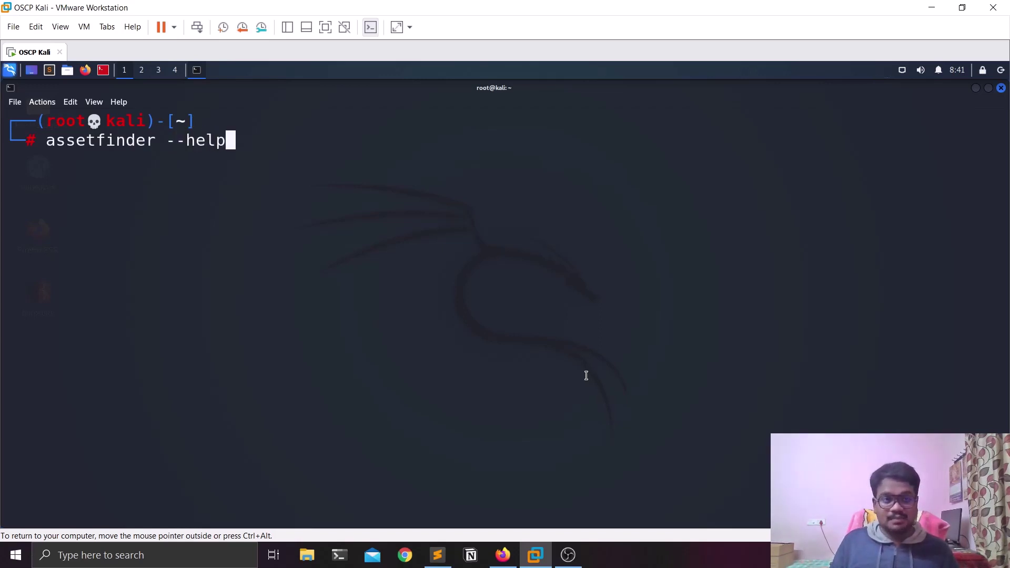
pyautogui.press('Return')
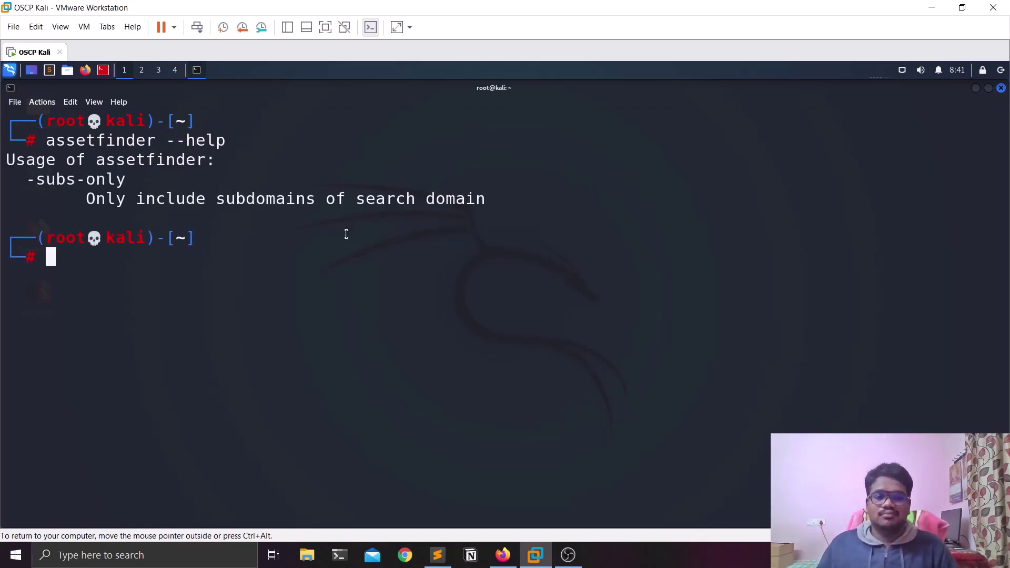
# Enumerate google.com subdomains and append them to the existing file by running assetfinder google.com | tee -a subdomains-google.txt.
pyautogui.press('Up')
pyautogui.press('BackSpace')
pyautogui.press('BackSpace')
pyautogui.press('BackSpace')
pyautogui.press('BackSpace')
pyautogui.press('BackSpace')
pyautogui.press('BackSpace')
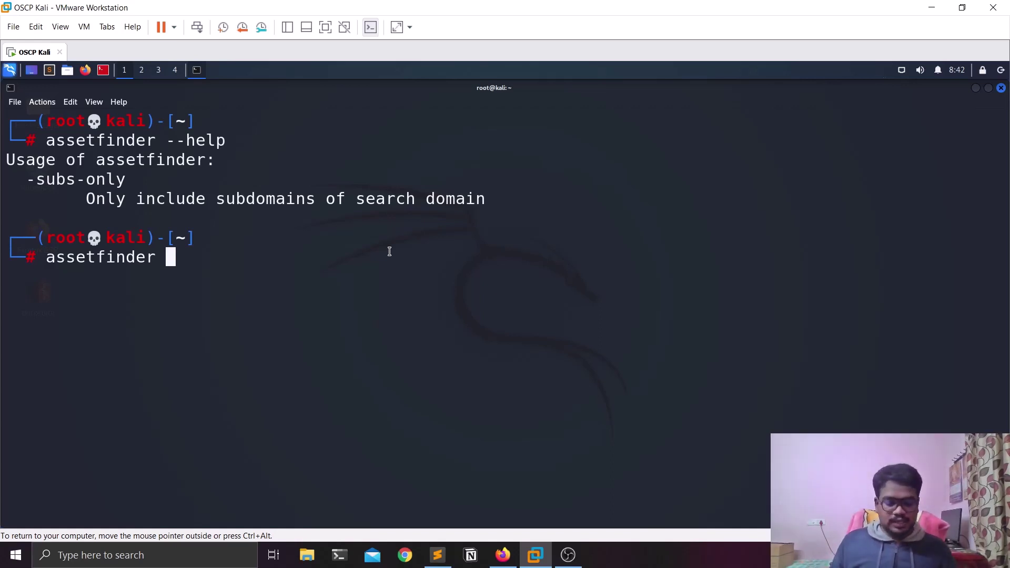
pyautogui.write('google.')
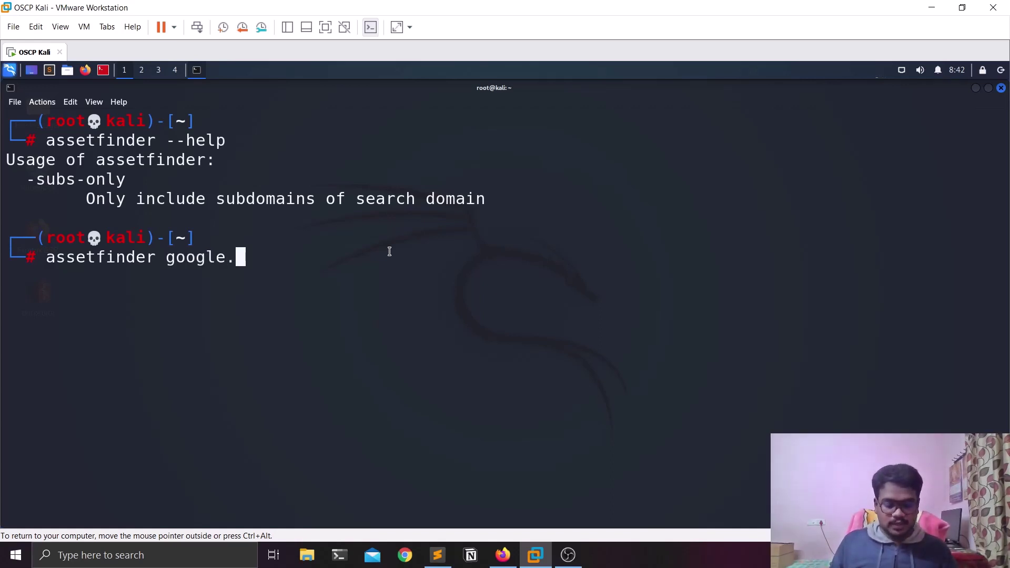
pyautogui.write('com | ')
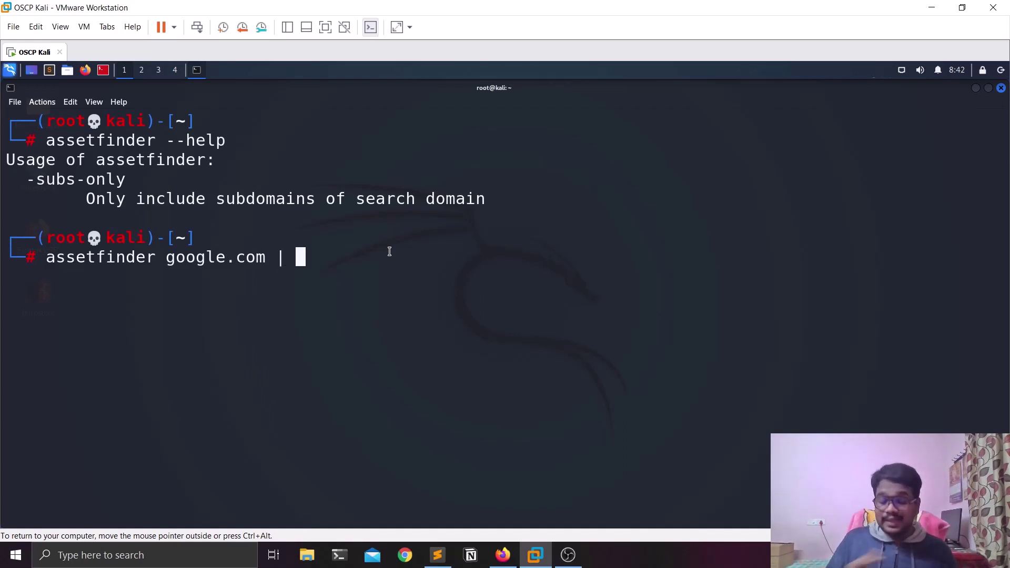
pyautogui.write('tee -a ')
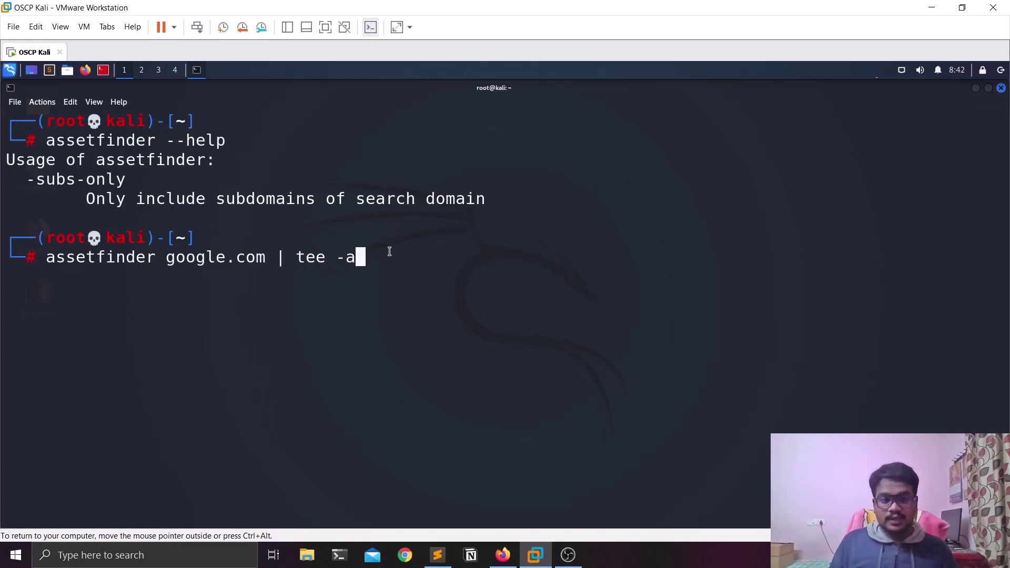
pyautogui.write('subdomains-google.txt')
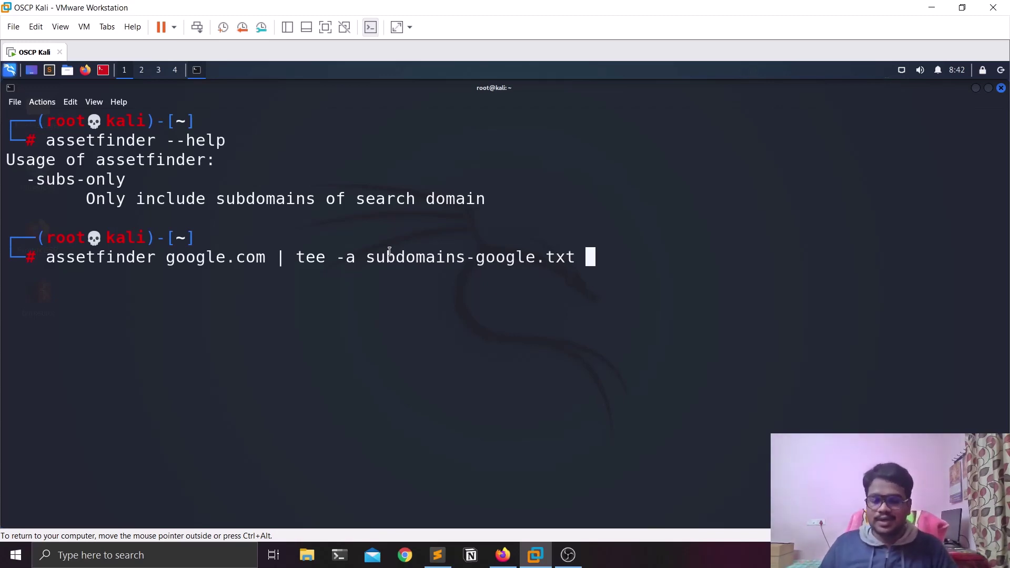
pyautogui.press('Return')
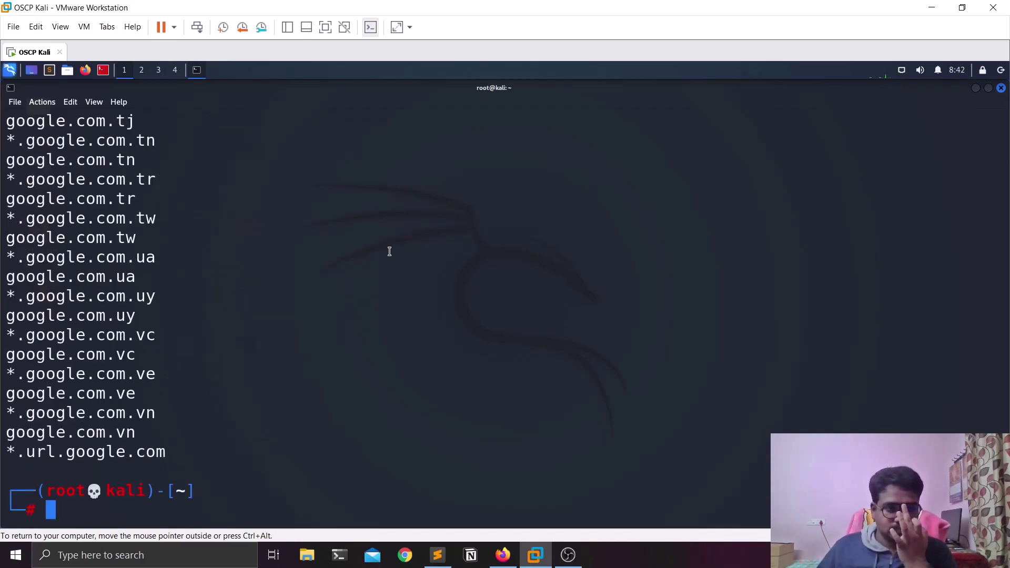
pyautogui.scroll(3, 389, 251)
pyautogui.scroll(-3, 389, 252)
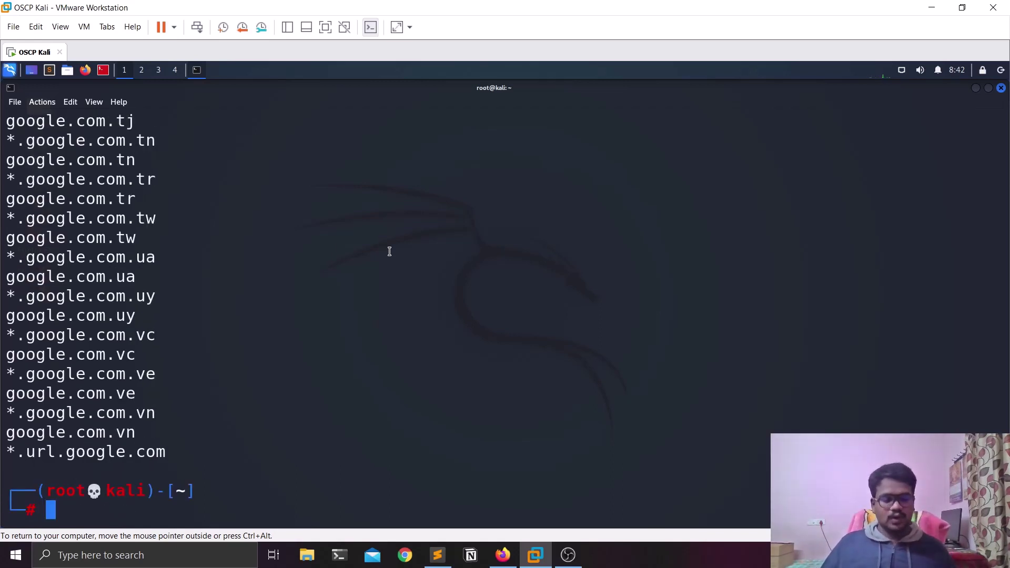
# Print the contents of subdomains-google.txt with cat on a cleared terminal.
pyautogui.hotkey('ctrl', 'l')
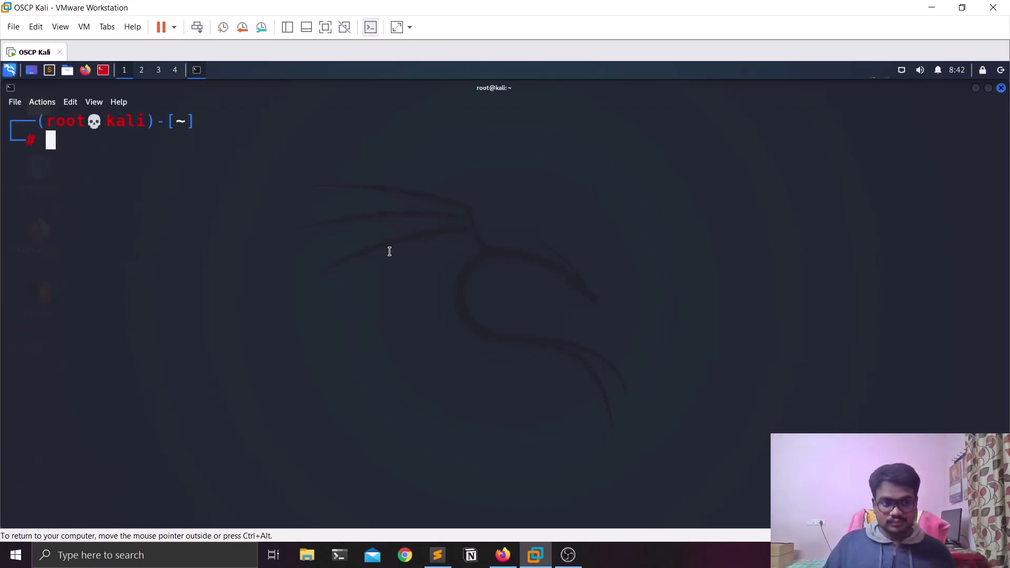
pyautogui.write('cat ')
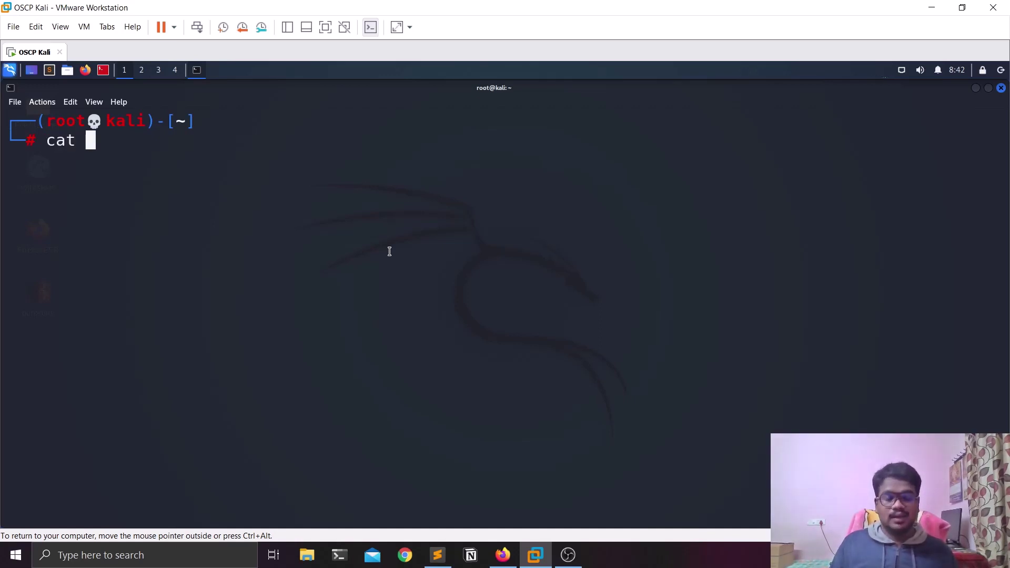
pyautogui.write('sub')
pyautogui.press('Tab')
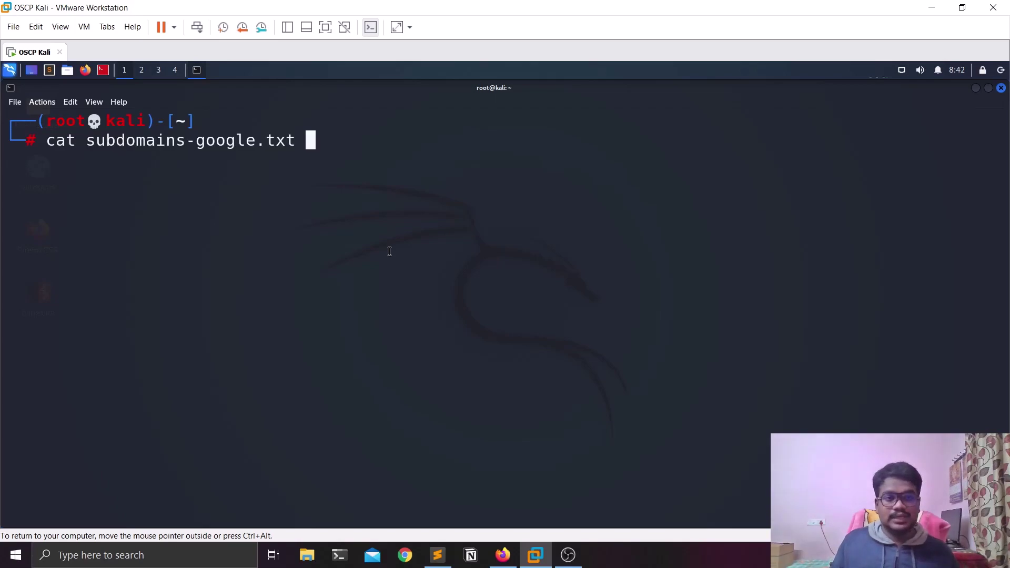
pyautogui.press('Return')
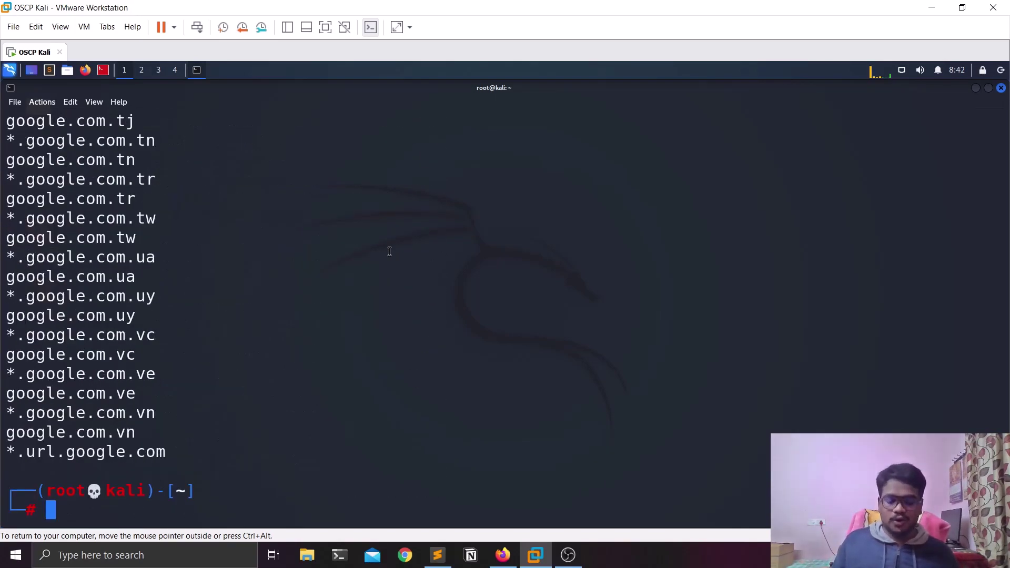
# Clear the terminal and count the lines in the collected list with cat subdomains-google.txt | wc -l.
pyautogui.hotkey('ctrl', 'l')
pyautogui.press('Up')
pyautogui.write('| wc -l')
pyautogui.press('Return')
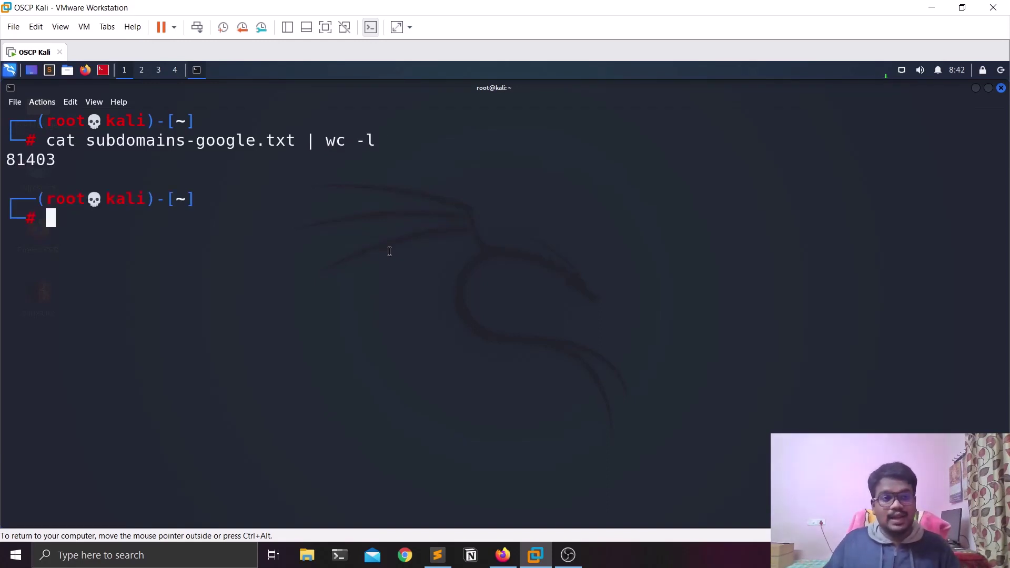
pyautogui.doubleClick(42, 159)
pyautogui.tripleClick(42, 159)
pyautogui.click(113, 177)
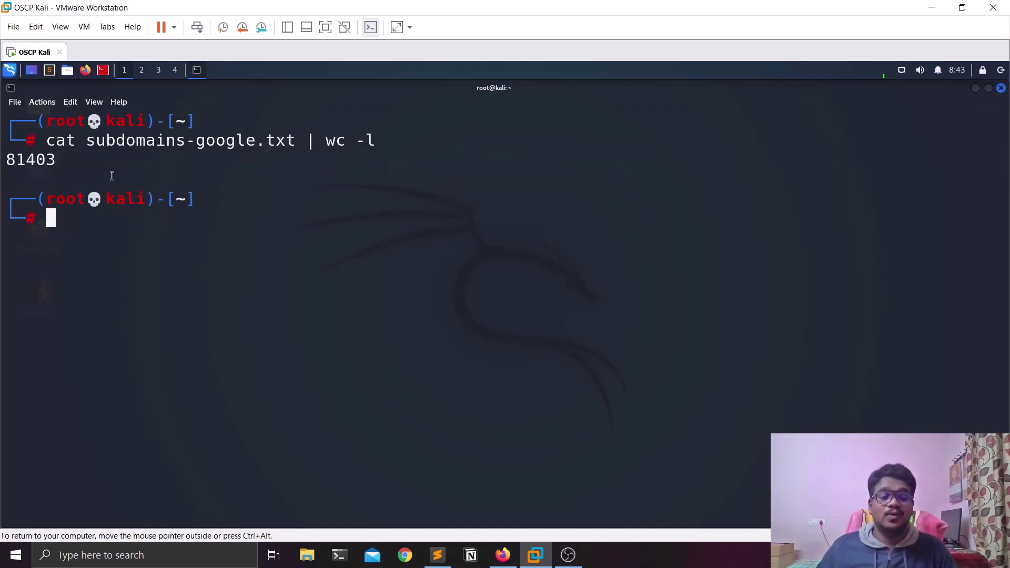
pyautogui.doubleClick(43, 160)
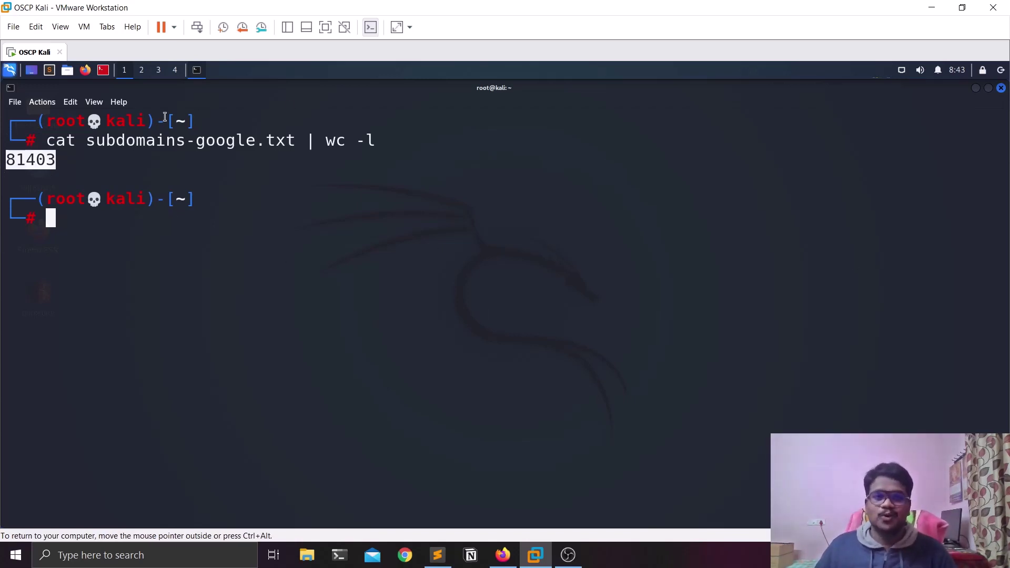
pyautogui.click(244, 270)
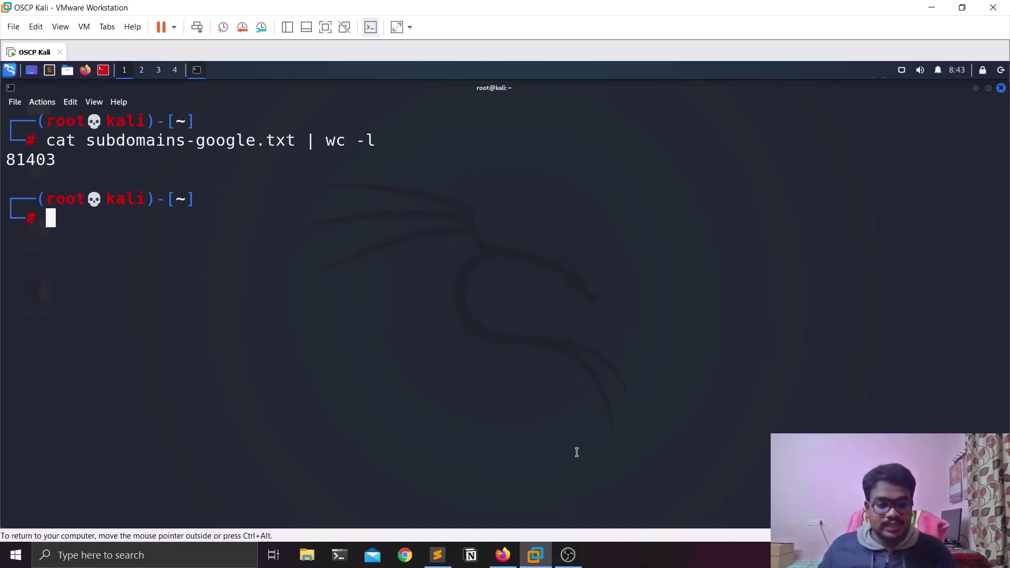
# Switch to Firefox and search the web for findo in a new tab.
pyautogui.click(502, 555)
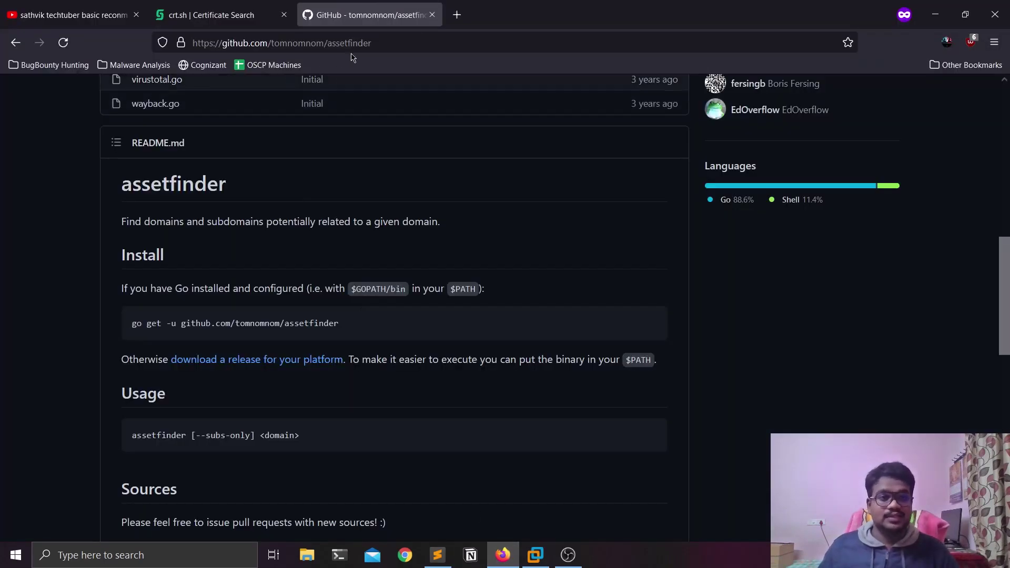
pyautogui.click(457, 16)
pyautogui.write('findo')
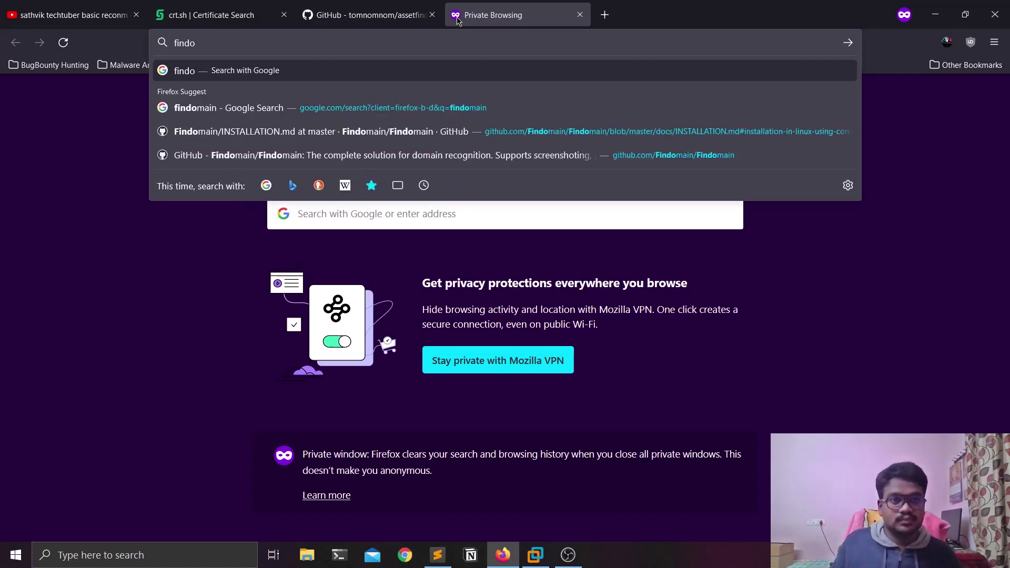
pyautogui.press('Return')
# Search the web for findomain and open the Findomain/Findomain repository on GitHub from the results.
pyautogui.hotkey('ctrl', 'l')
pyautogui.write('fin')
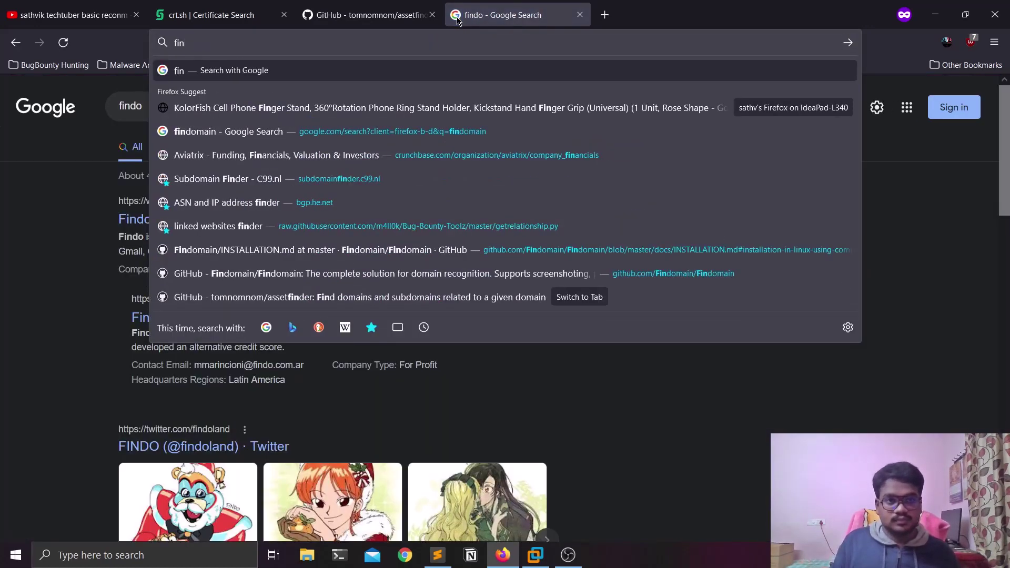
pyautogui.write('domain')
pyautogui.press('Down')
pyautogui.press('Down')
pyautogui.press('Up')
pyautogui.press('Return')
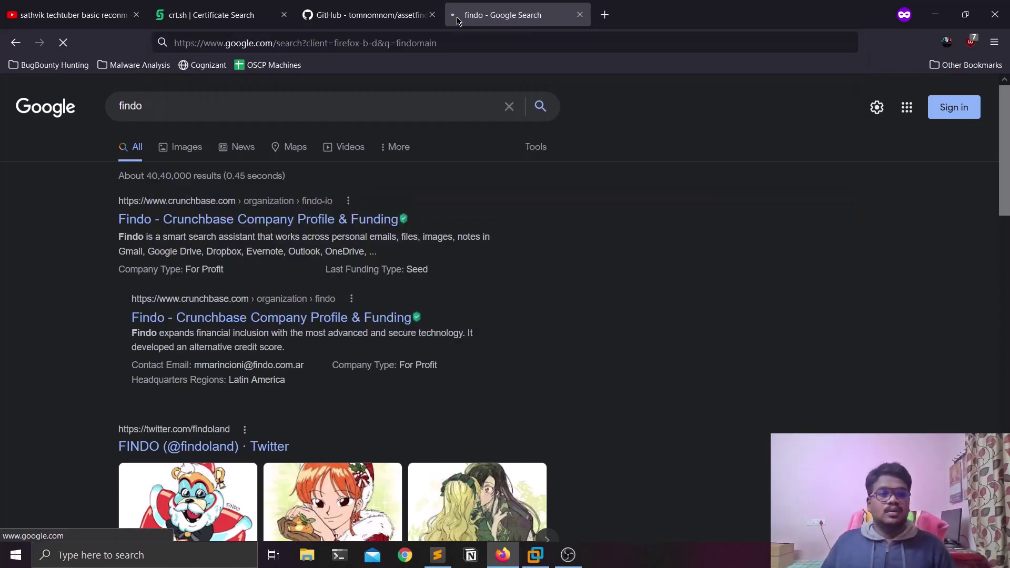
pyautogui.click(209, 228)
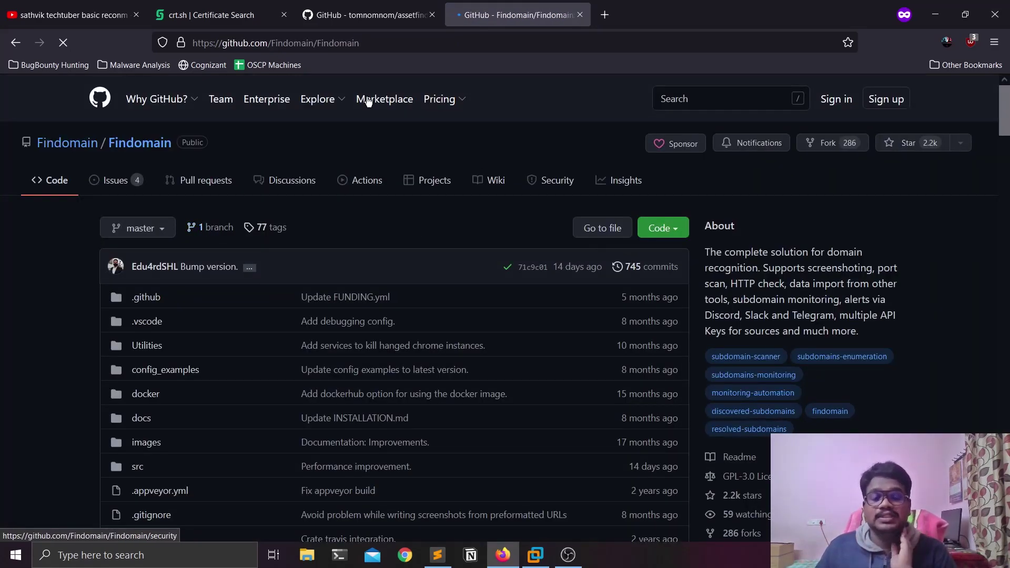
# Look through the Findomain README, examining its monitoring service, features and the APIs it uses.
pyautogui.scroll(-10, 371, 262)
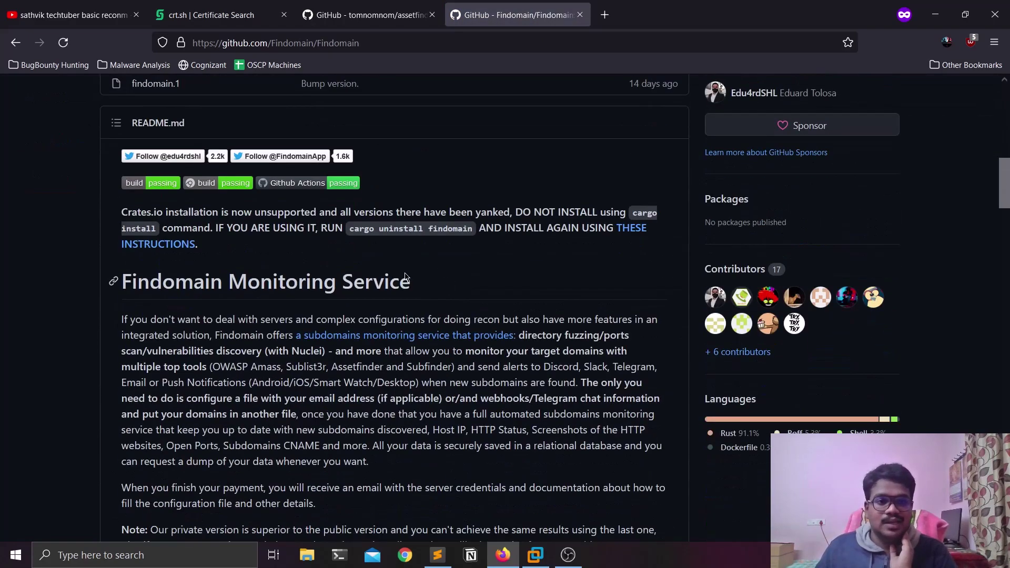
pyautogui.scroll(-10, 390, 271)
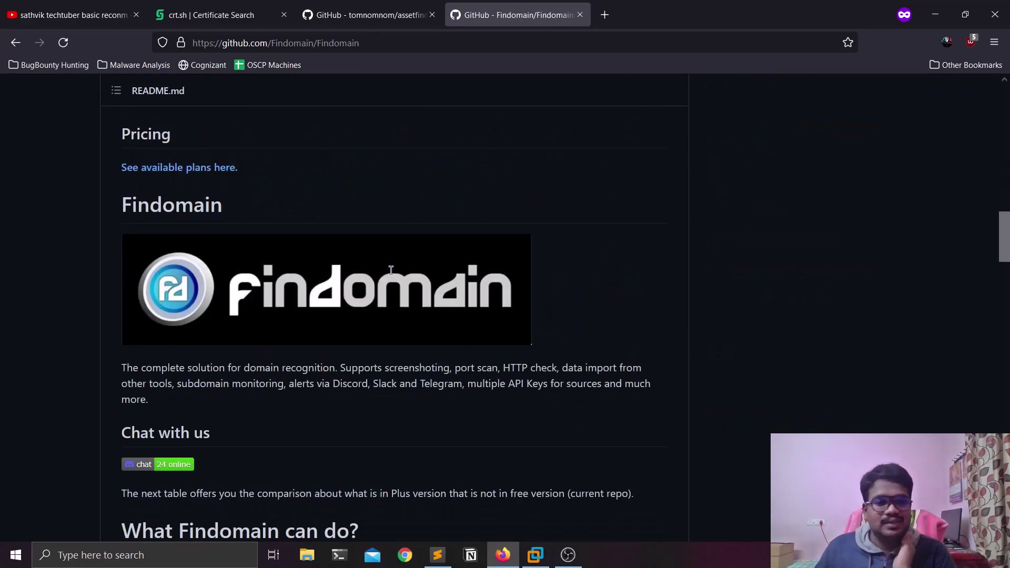
pyautogui.scroll(-7, 392, 273)
pyautogui.scroll(-15, 392, 274)
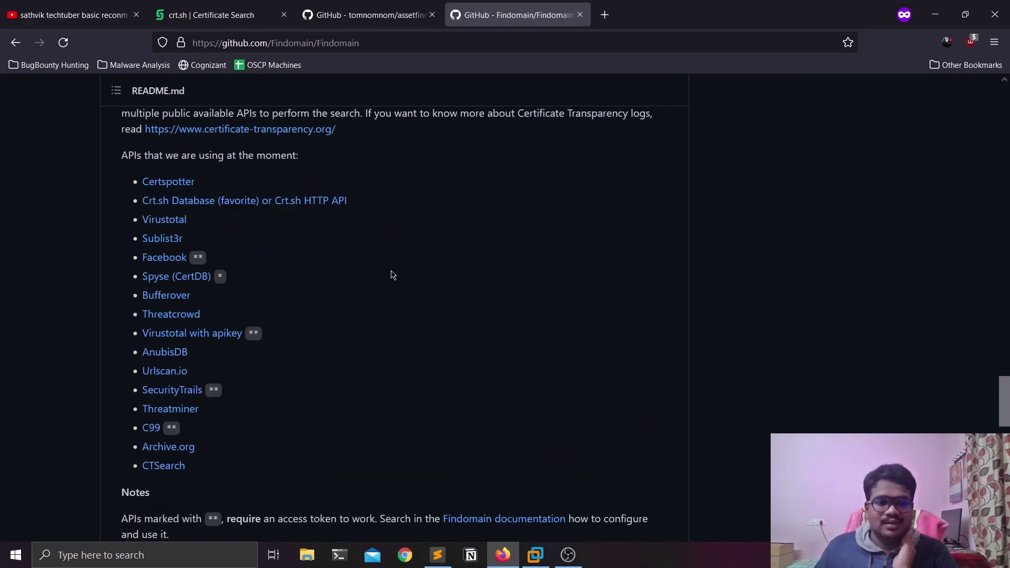
pyautogui.scroll(-5, 393, 275)
pyautogui.scroll(-4, 394, 274)
pyautogui.scroll(12, 396, 273)
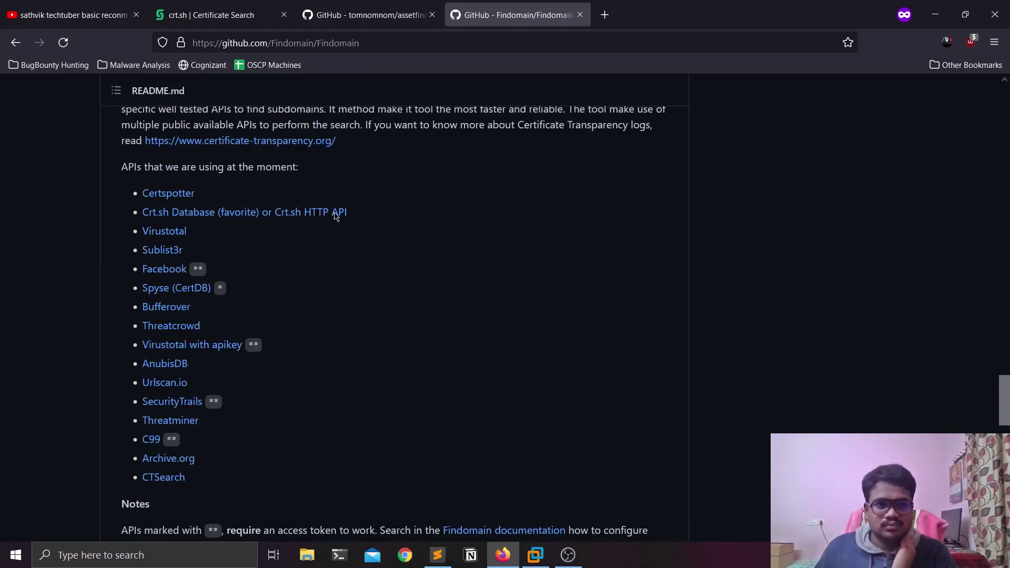
pyautogui.scroll(4, 558, 291)
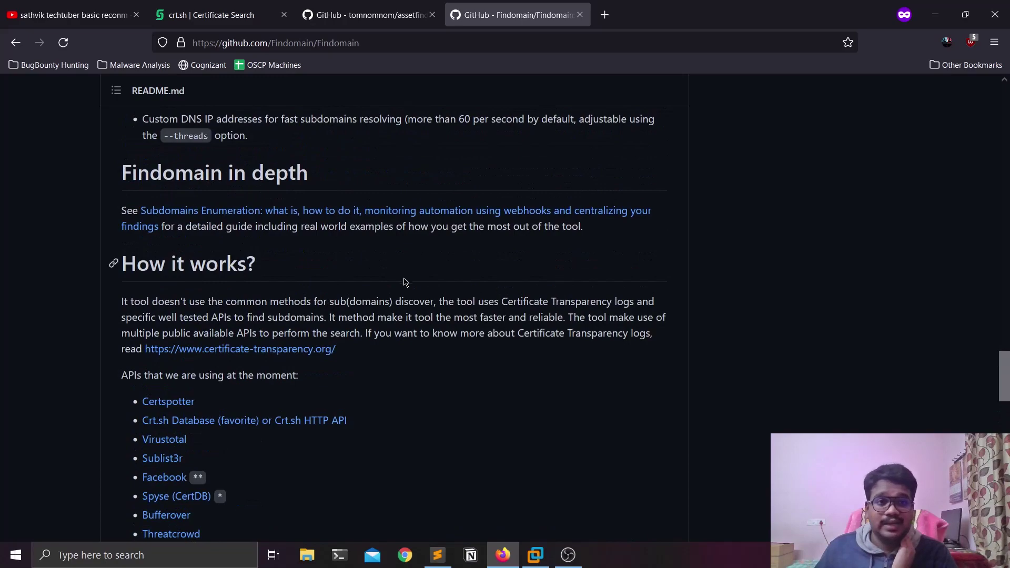
pyautogui.scroll(7, 395, 280)
pyautogui.scroll(10, 395, 279)
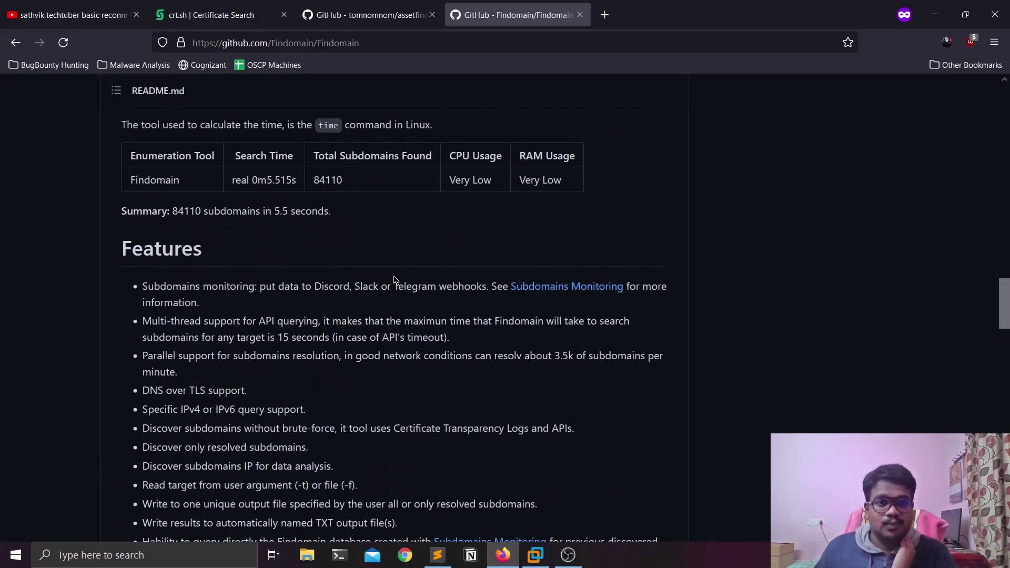
pyautogui.scroll(12, 393, 276)
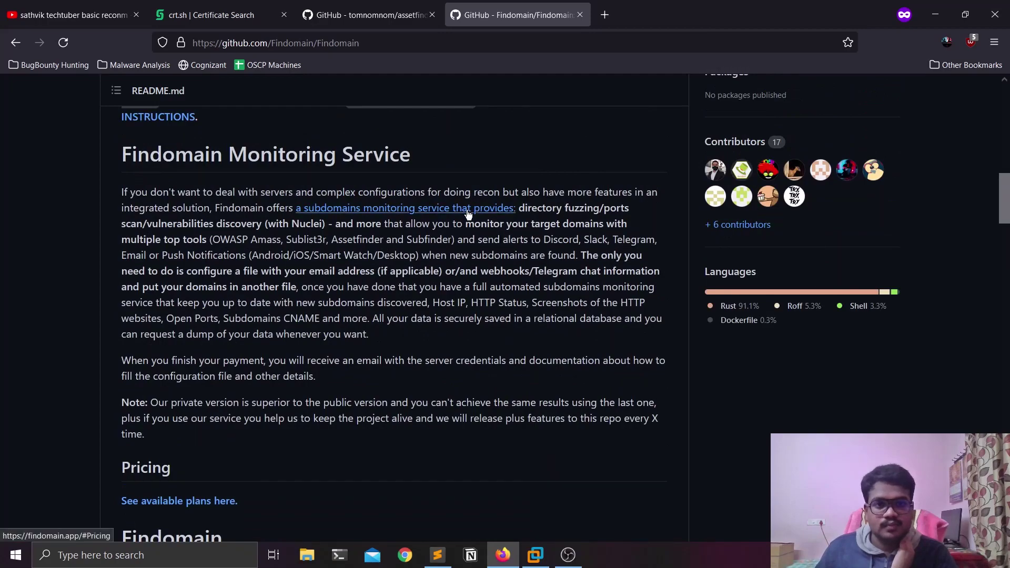
pyautogui.scroll(-11, 492, 279)
pyautogui.scroll(18, 493, 280)
pyautogui.scroll(-6, 493, 280)
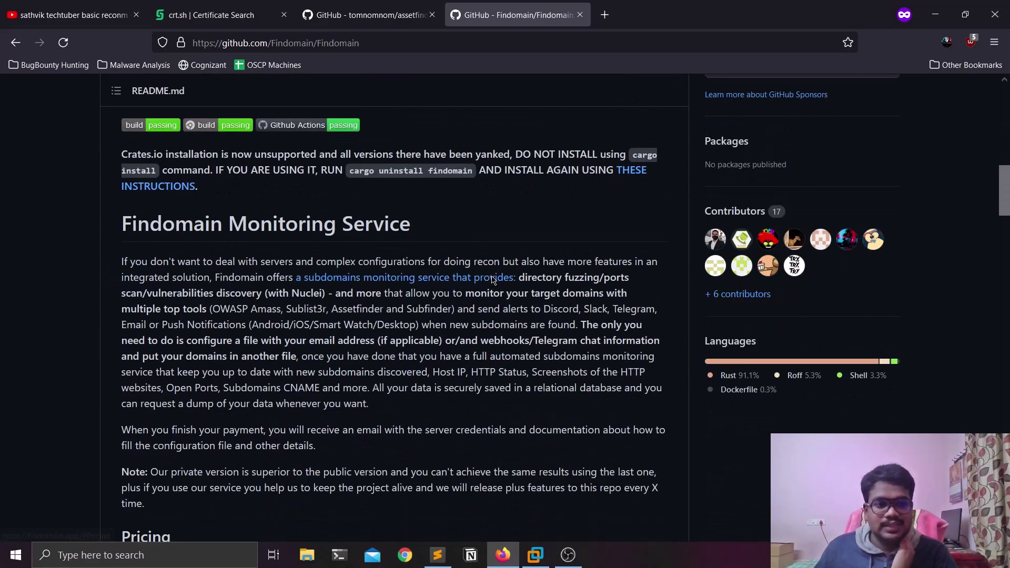
pyautogui.scroll(3, 402, 196)
pyautogui.scroll(-15, 471, 244)
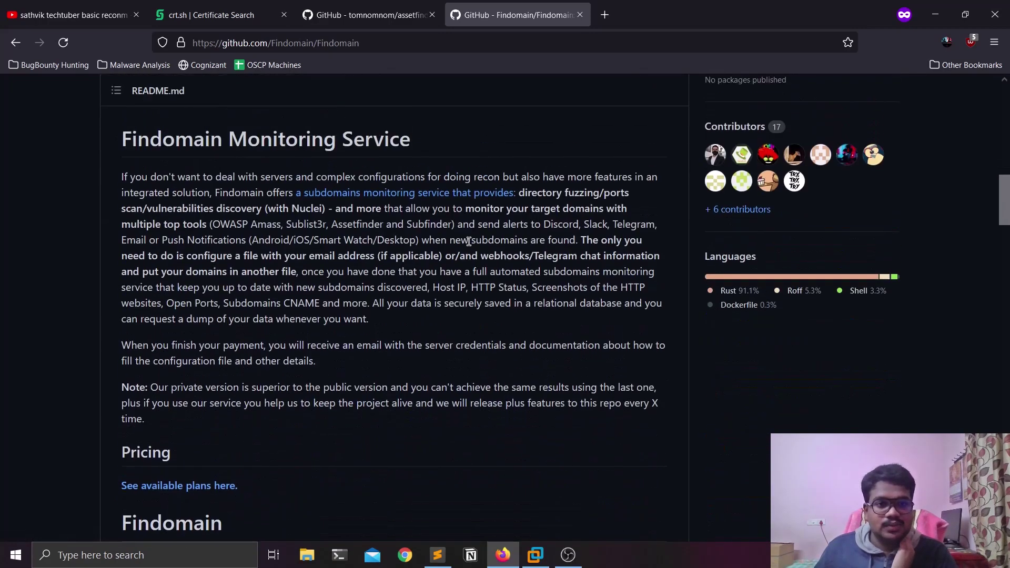
pyautogui.scroll(-6, 472, 245)
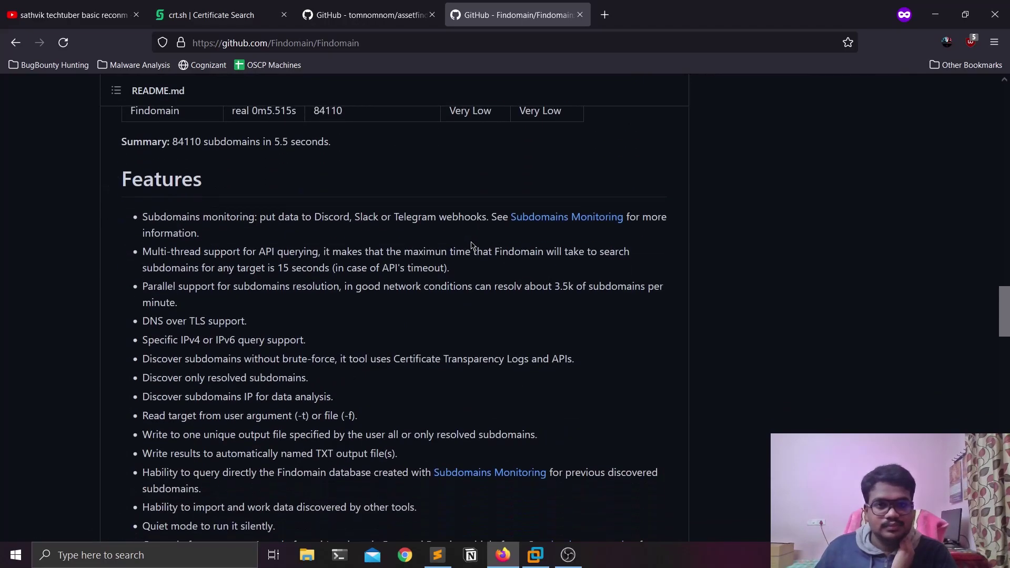
# Open Findomain's Linux installation instructions and copy the wget command that downloads the compiled findomain-linux release.
pyautogui.scroll(-16, 472, 246)
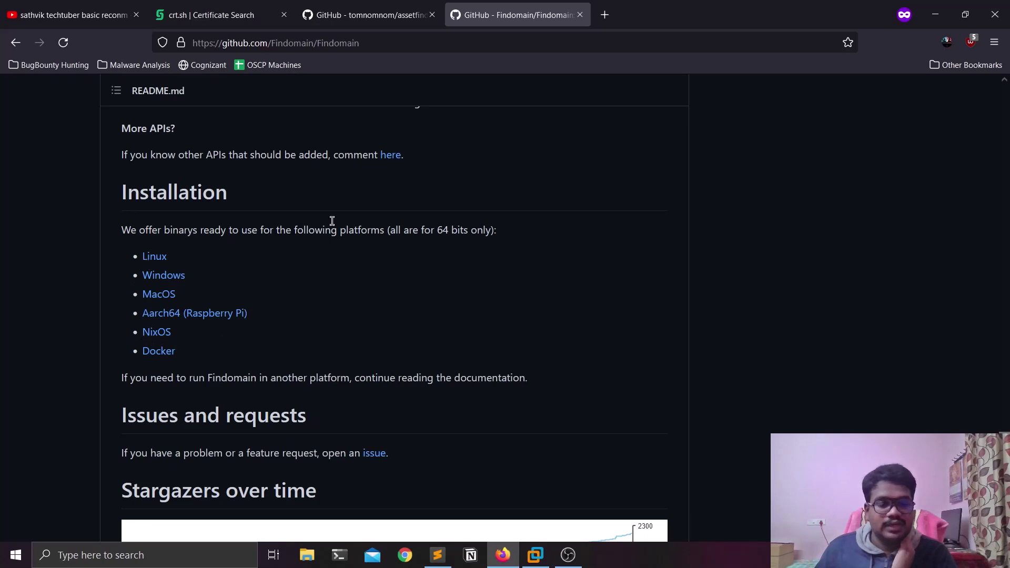
pyautogui.click(155, 261)
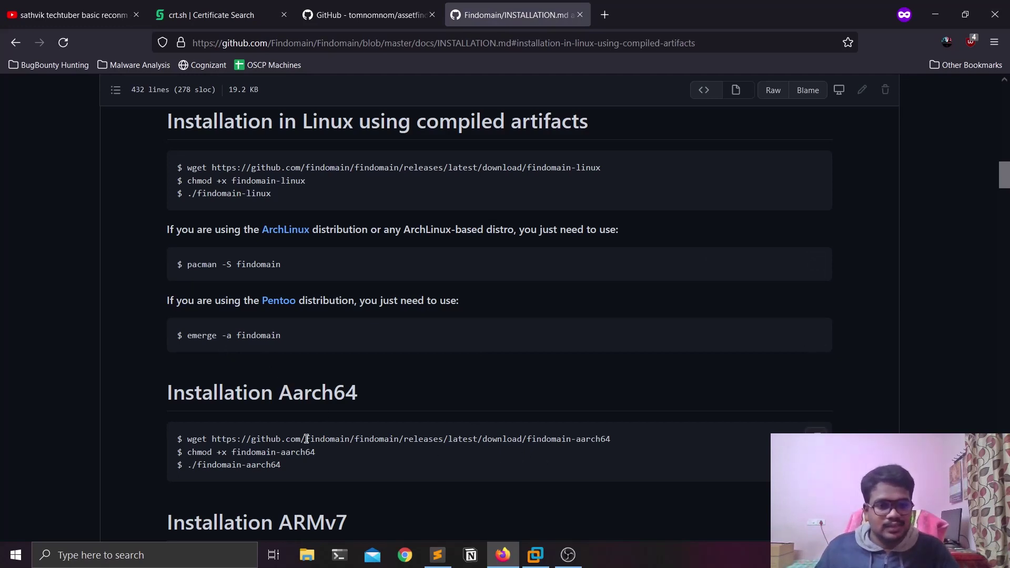
pyautogui.moveTo(188, 438); pyautogui.dragTo(629, 451)
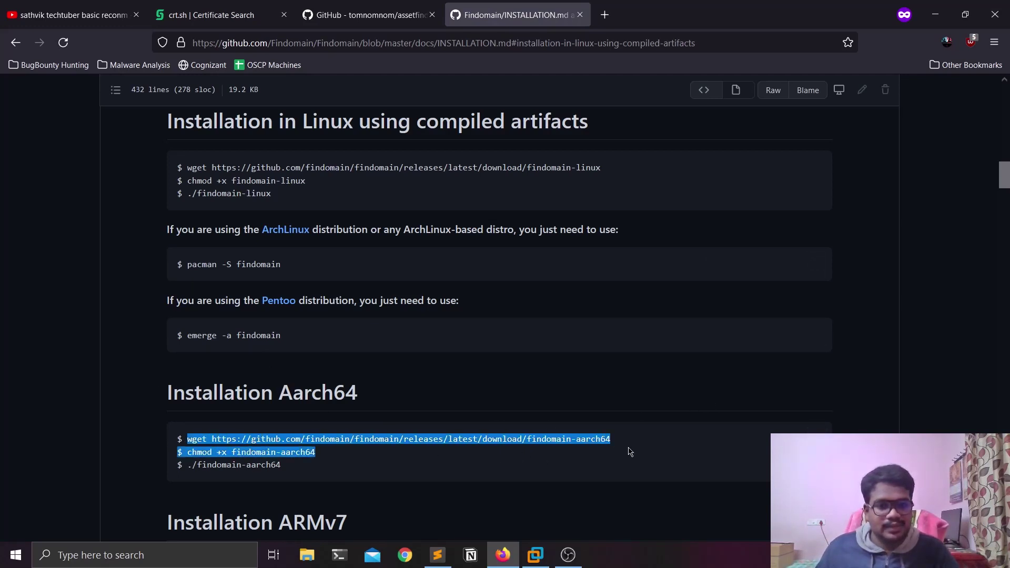
pyautogui.click(646, 425)
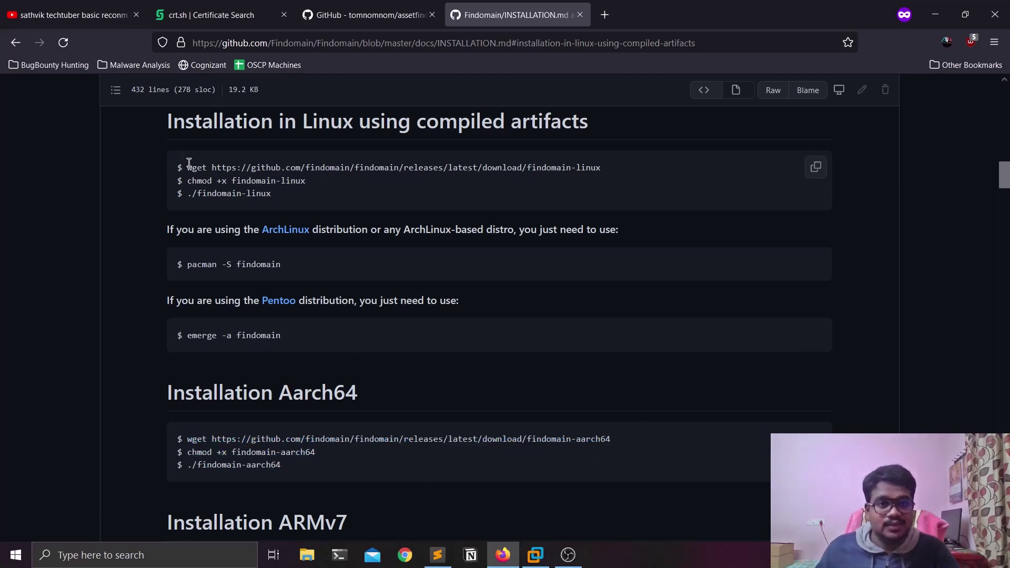
pyautogui.moveTo(187, 167); pyautogui.dragTo(611, 178)
pyautogui.rightClick(599, 178)
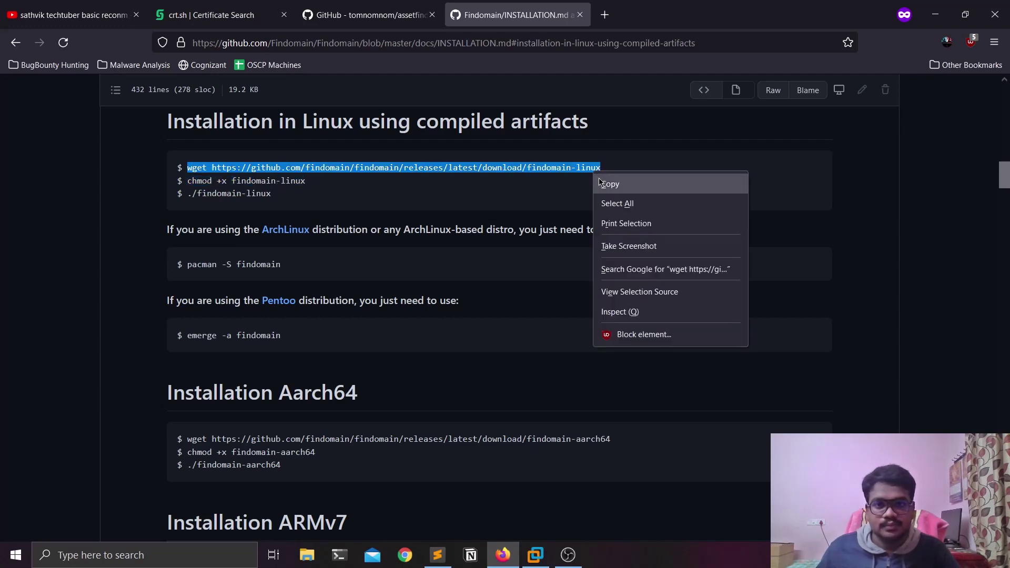
pyautogui.click(600, 183)
# Switch to the Kali virtual machine and run the copied wget command on a cleared terminal to download findomain-linux.
pyautogui.click(535, 555)
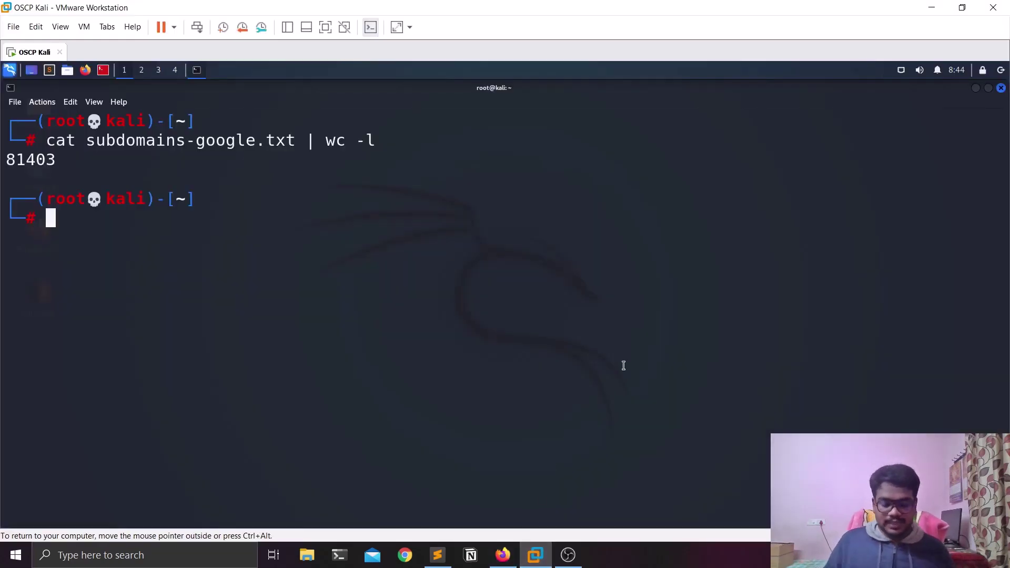
pyautogui.hotkey('ctrl', 'l')
pyautogui.hotkey('ctrl', 'shift', 'v')
pyautogui.press('Return')
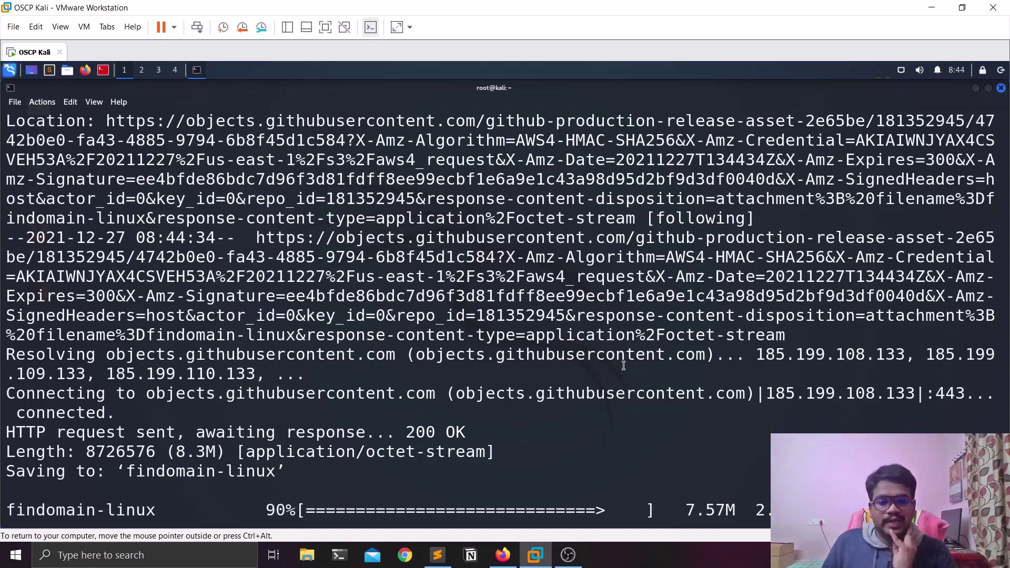
# Clear the terminal and list the home directory with ls to check for the downloaded findomain-linux file.
pyautogui.hotkey('ctrl', 'l')
pyautogui.write('ls')
pyautogui.press('Return')
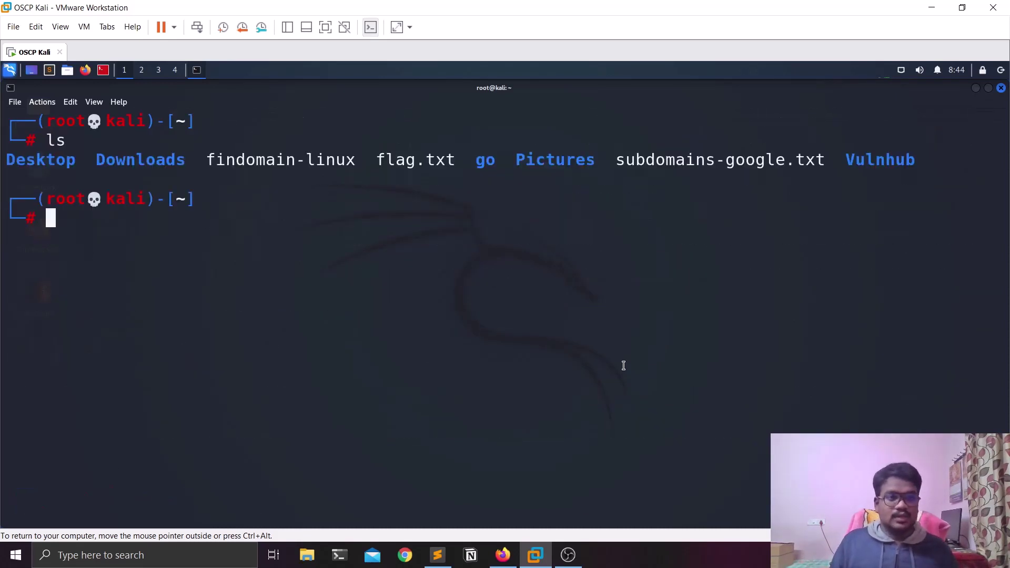
pyautogui.doubleClick(260, 157)
pyautogui.click(391, 243)
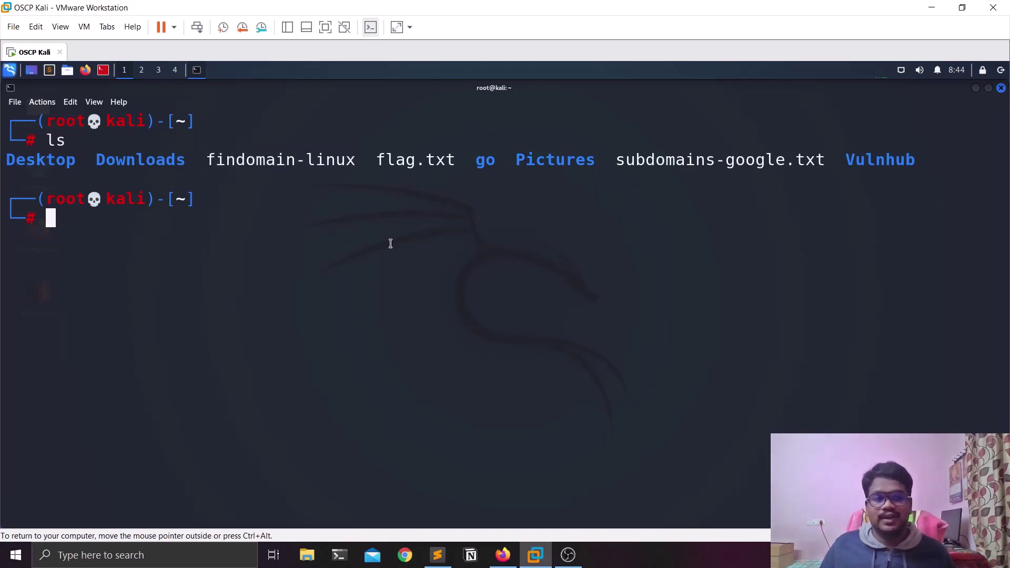
# Make the download executable with chmod +x findomain-linux, then list the directory again on a cleared terminal.
pyautogui.write('chmod ')
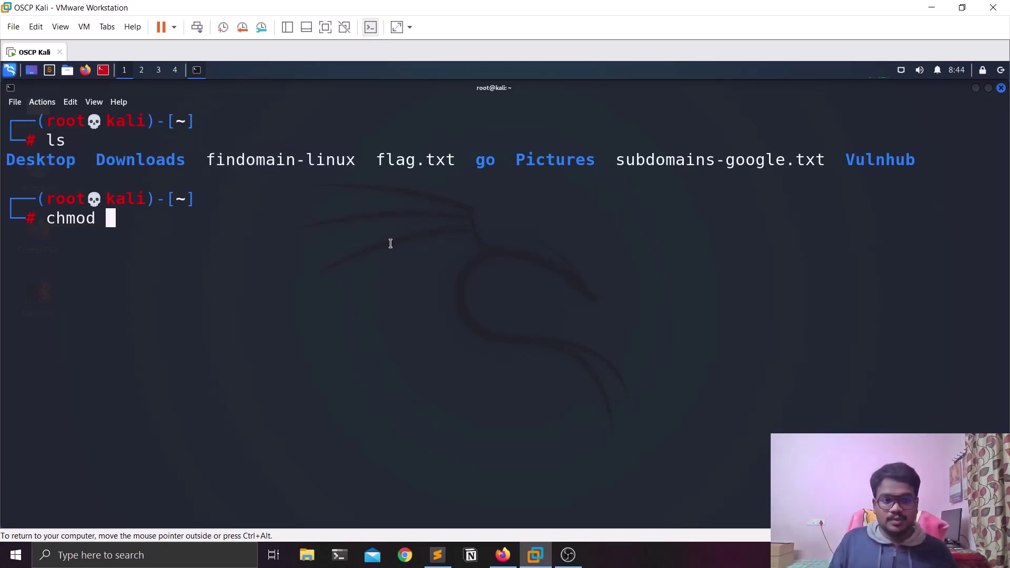
pyautogui.write('+x fi')
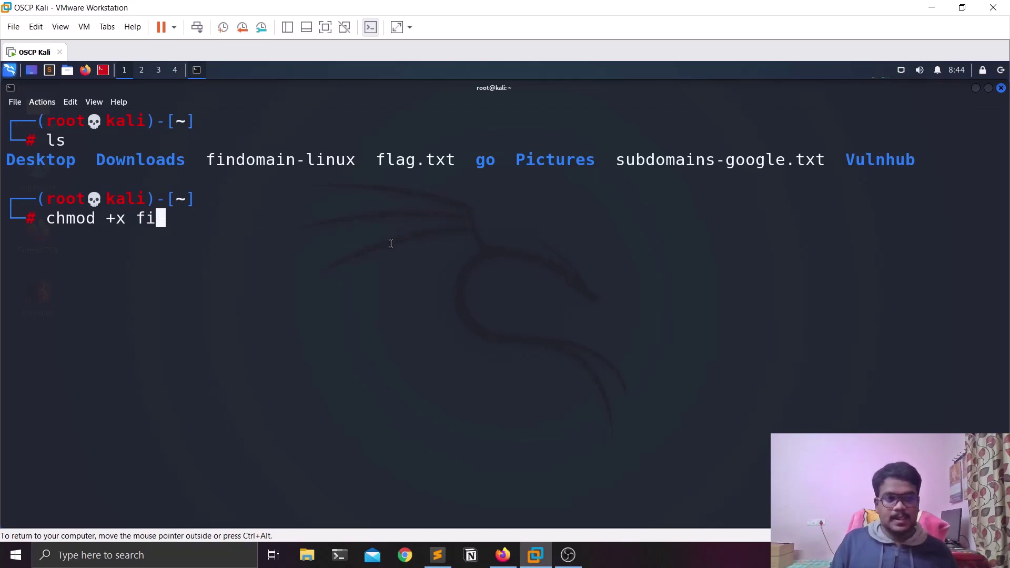
pyautogui.press('Tab')
pyautogui.press('Return')
pyautogui.hotkey('ctrl', 'l')
pyautogui.write('ls')
pyautogui.press('Return')
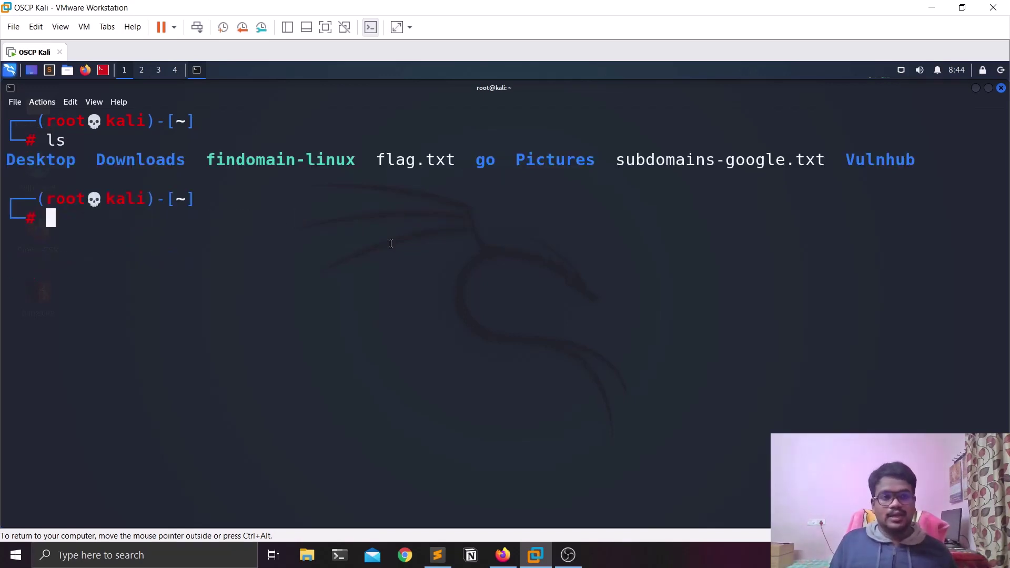
# Run ./findomain-linux --help to read the usage options, examining the -t, --target option.
pyautogui.write('./fin')
pyautogui.press('Tab')
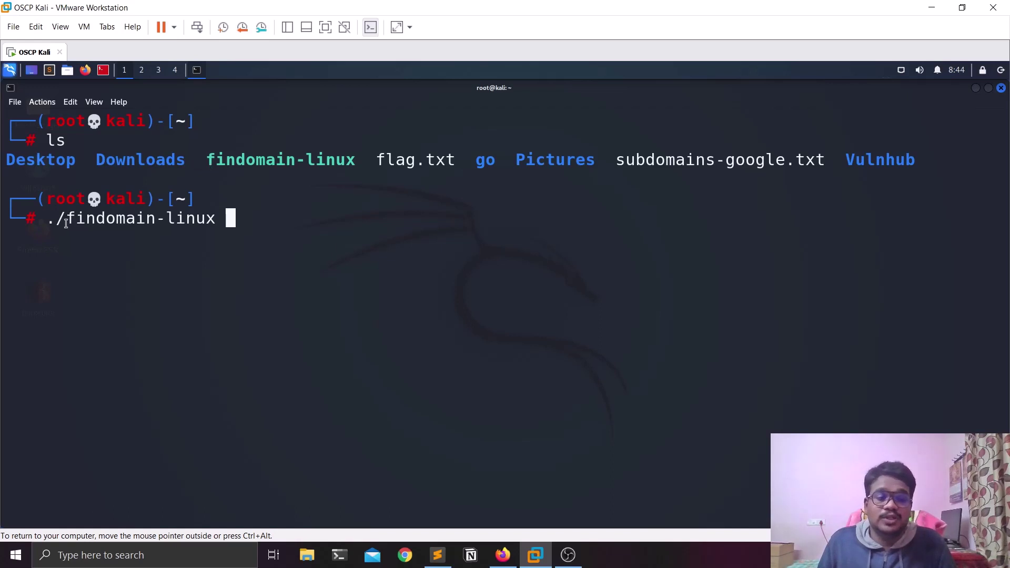
pyautogui.moveTo(64, 221); pyautogui.dragTo(50, 221)
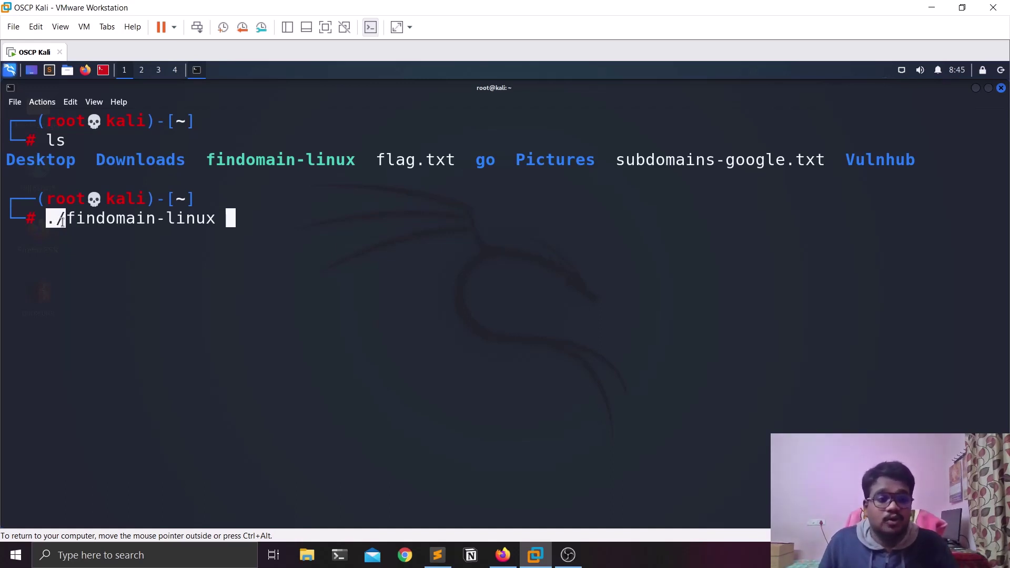
pyautogui.click(66, 220)
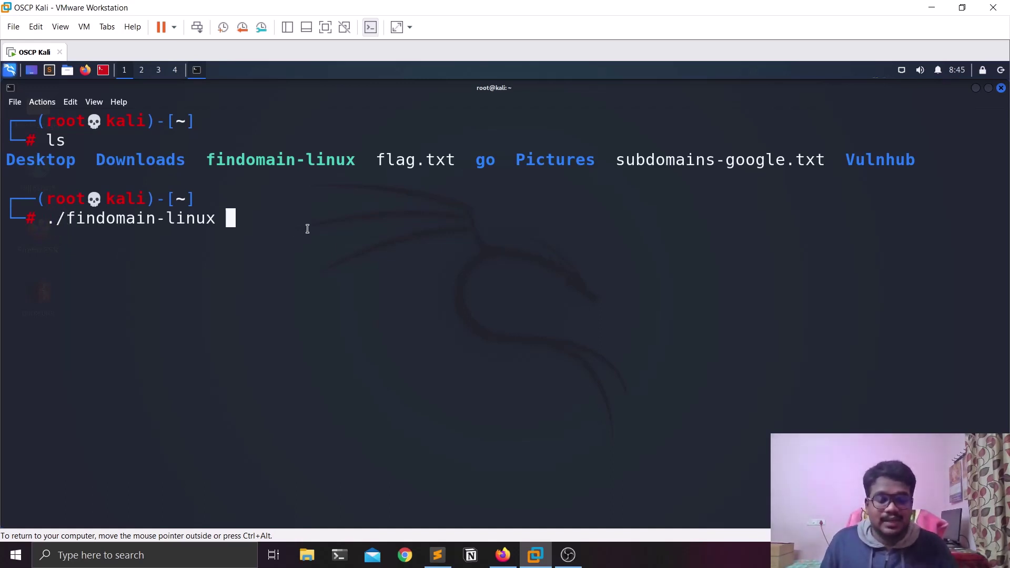
pyautogui.write('--help')
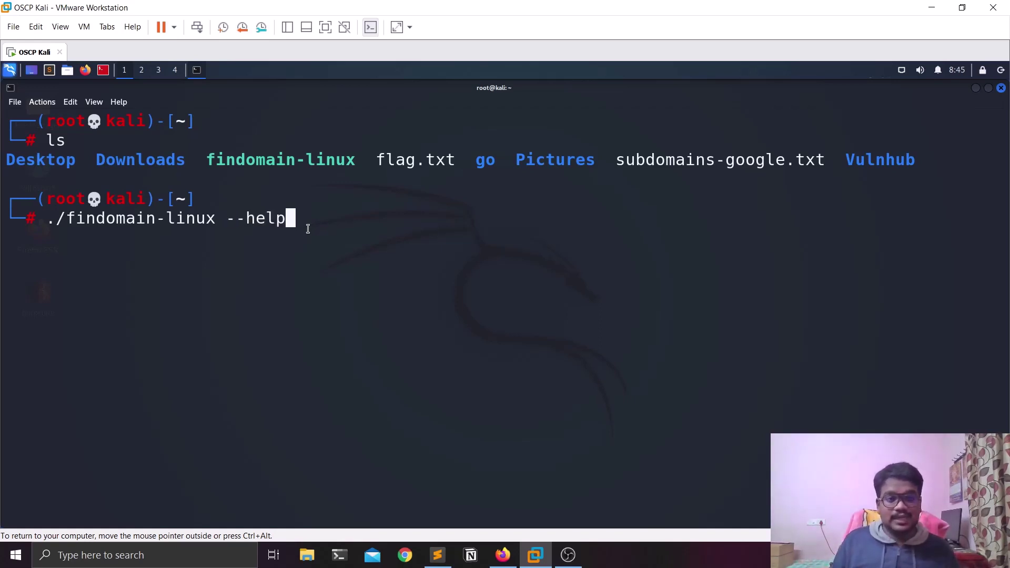
pyautogui.press('Return')
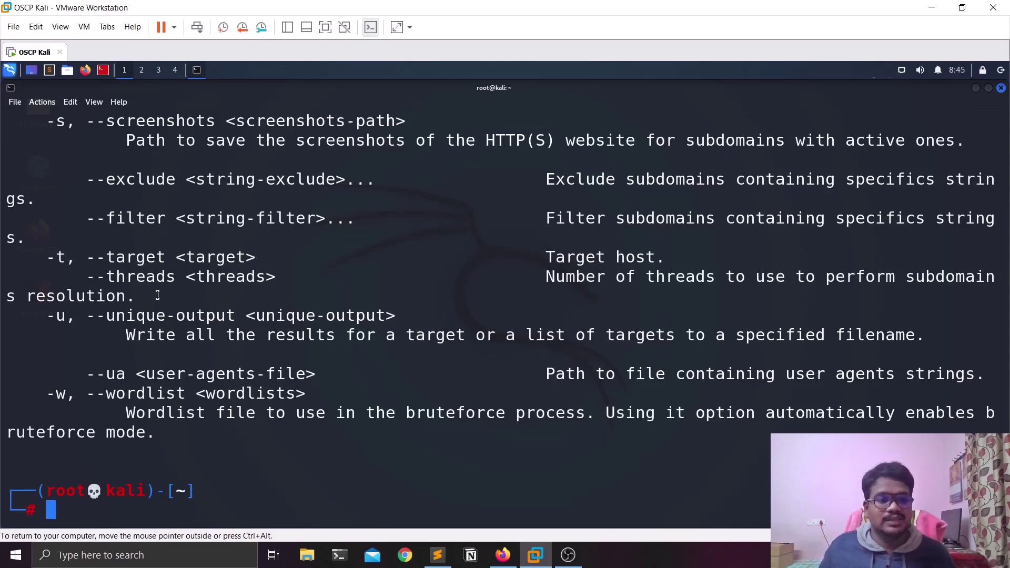
pyautogui.moveTo(71, 258); pyautogui.dragTo(276, 257)
pyautogui.click(362, 307)
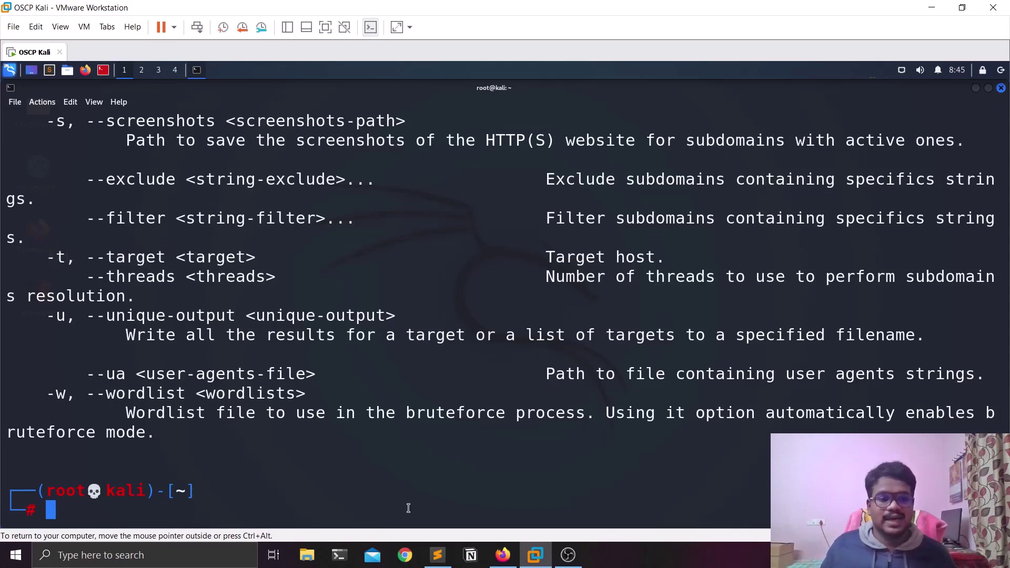
# Clear the terminal and run ./findomain-linux -t google.com | tee -a subdomains-google.txt to append Findomain's results to the file.
pyautogui.hotkey('ctrl', 'l')
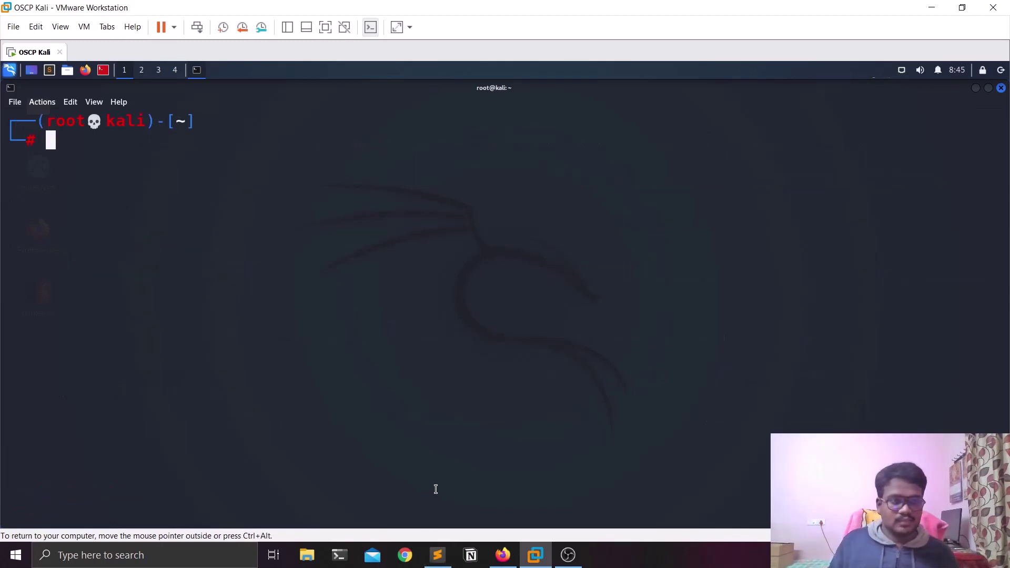
pyautogui.press('Up')
pyautogui.press('BackSpace')
pyautogui.press('BackSpace')
pyautogui.press('BackSpace')
pyautogui.press('BackSpace')
pyautogui.press('BackSpace')
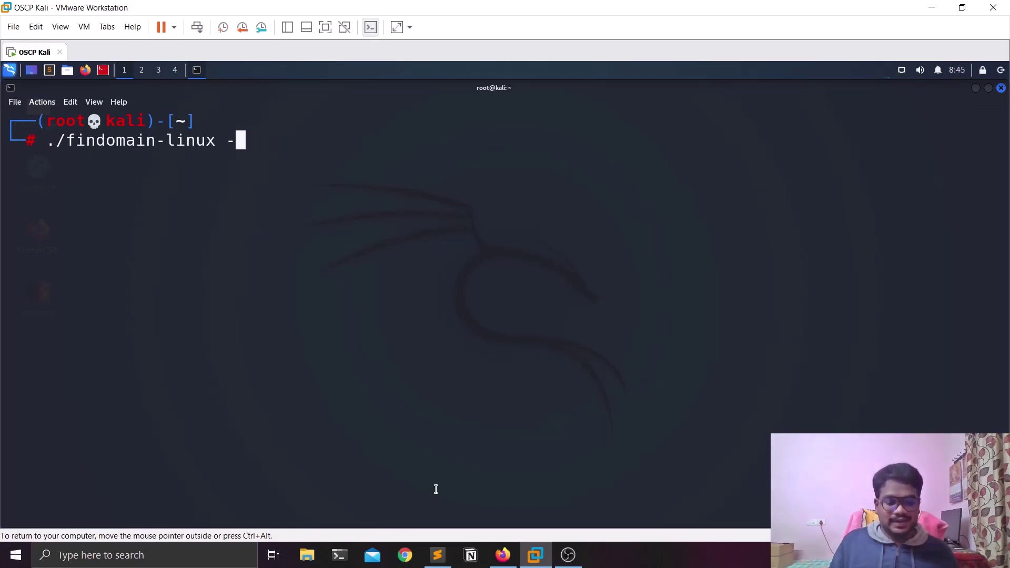
pyautogui.write('t goog')
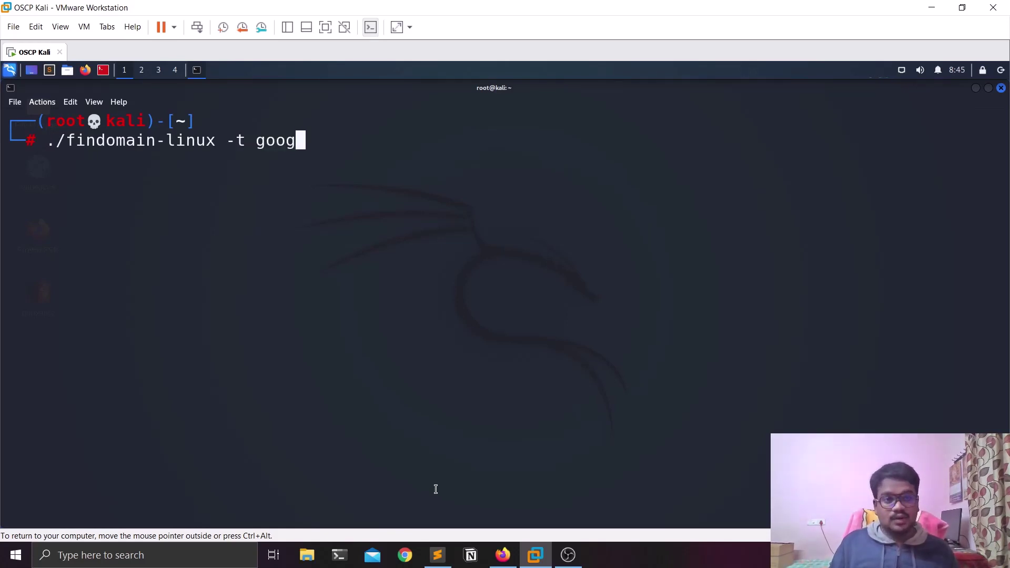
pyautogui.write('le.com | ')
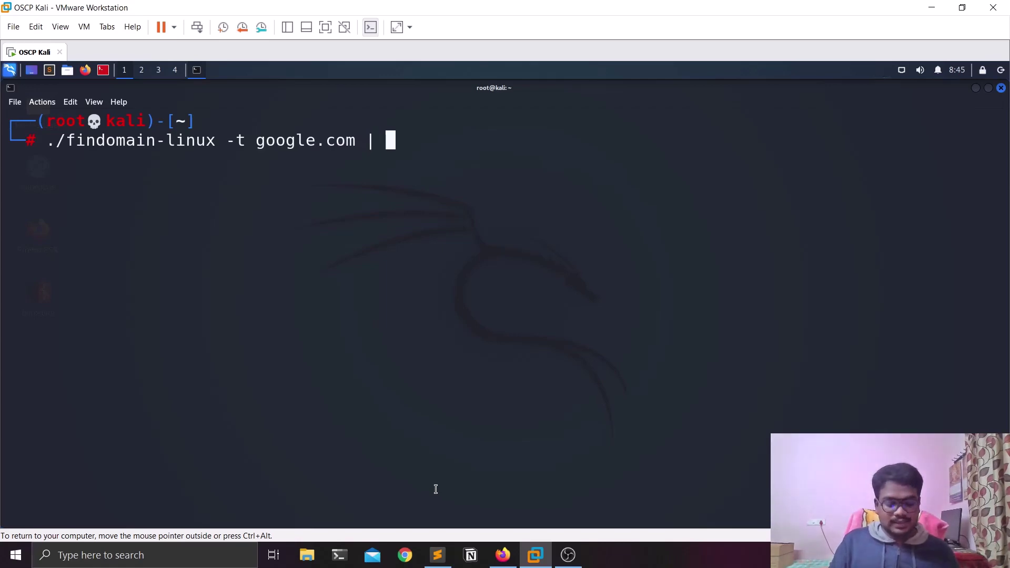
pyautogui.write('tee -a subdomains-google.txt')
pyautogui.press('Return')
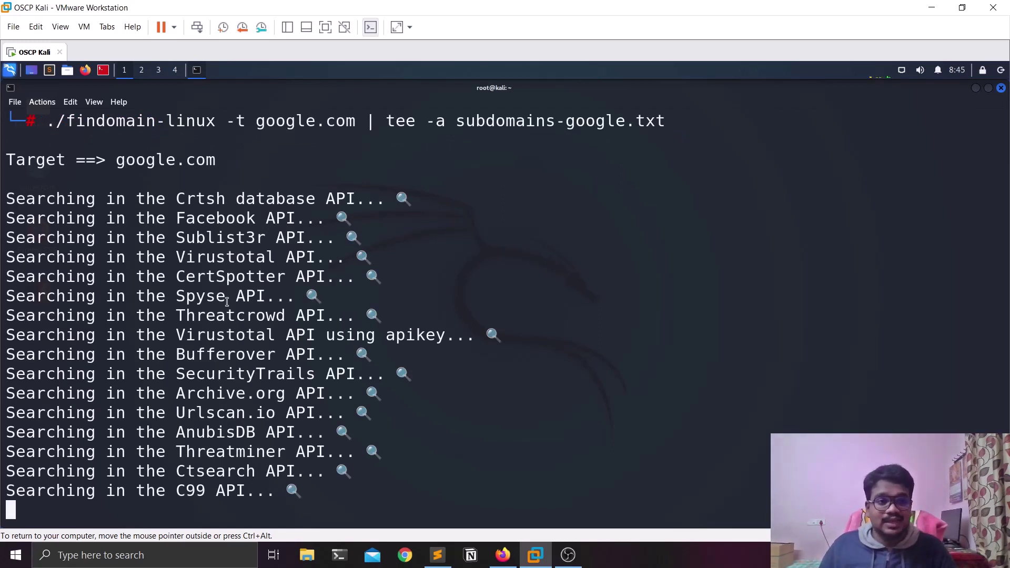
# Examine the API sources Findomain searches, including Crtsh, and look through the google.com subdomains in its output.
pyautogui.moveTo(178, 200); pyautogui.dragTo(225, 201)
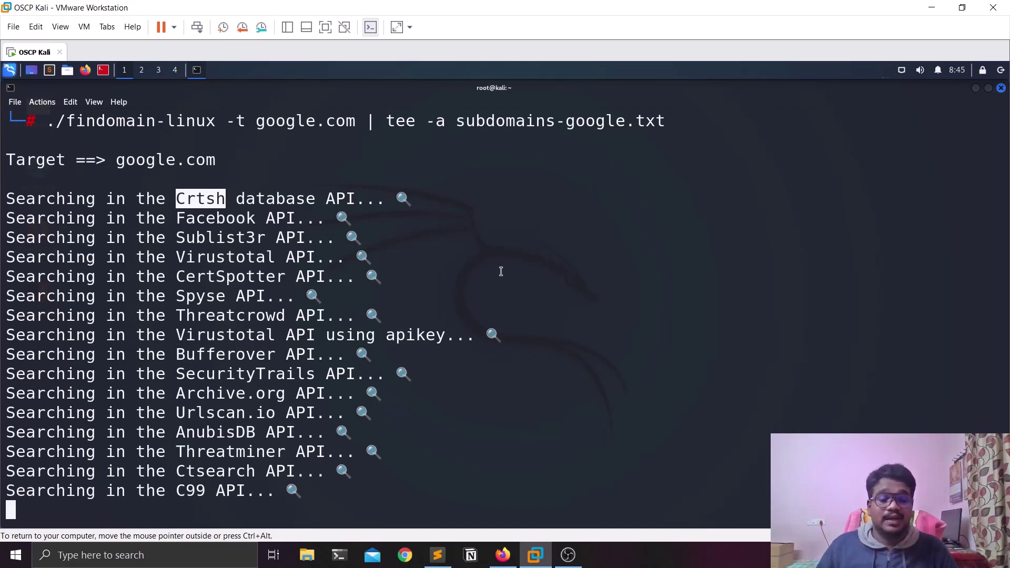
pyautogui.moveTo(516, 559)
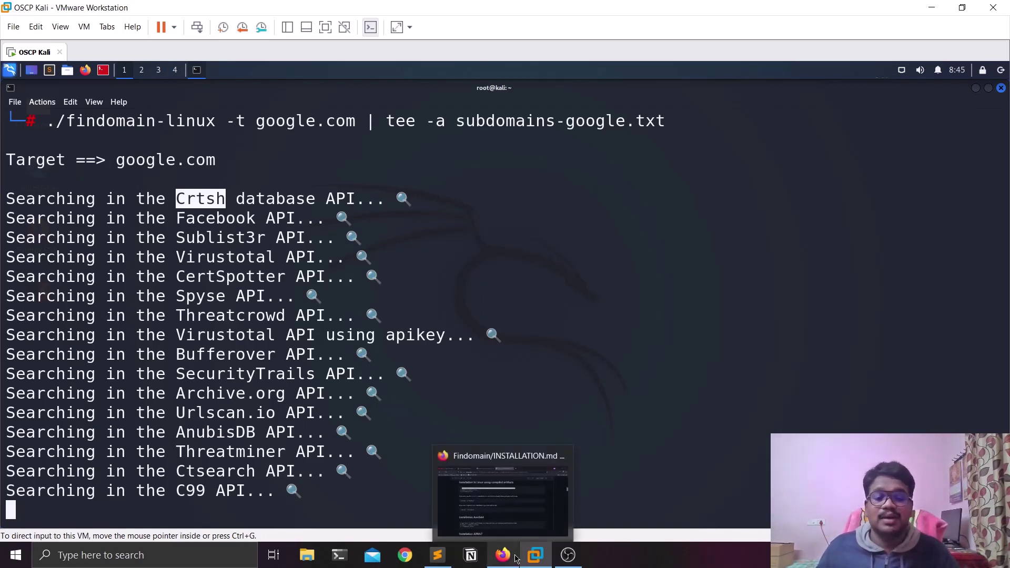
pyautogui.click(659, 247)
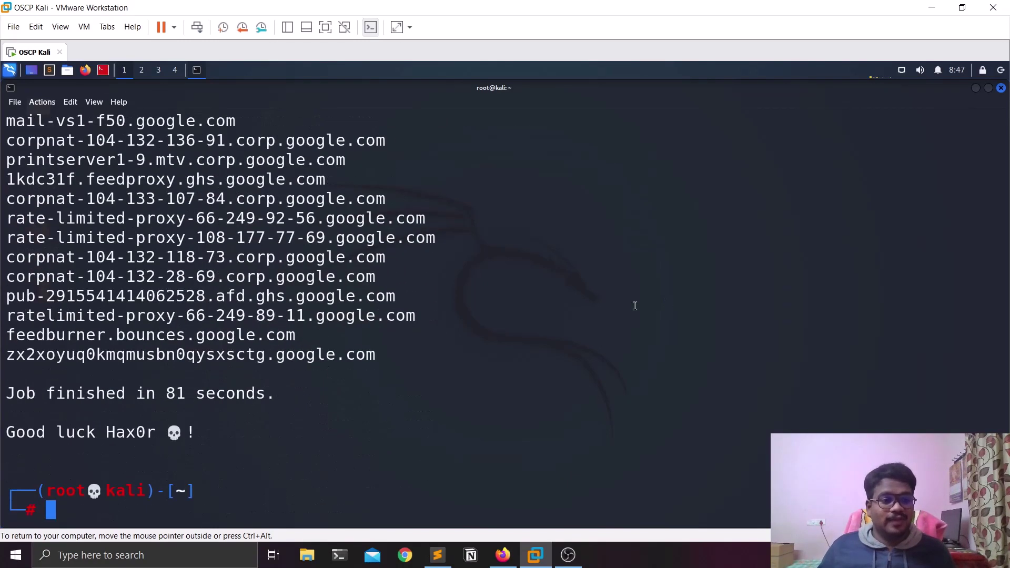
pyautogui.scroll(10, 669, 357)
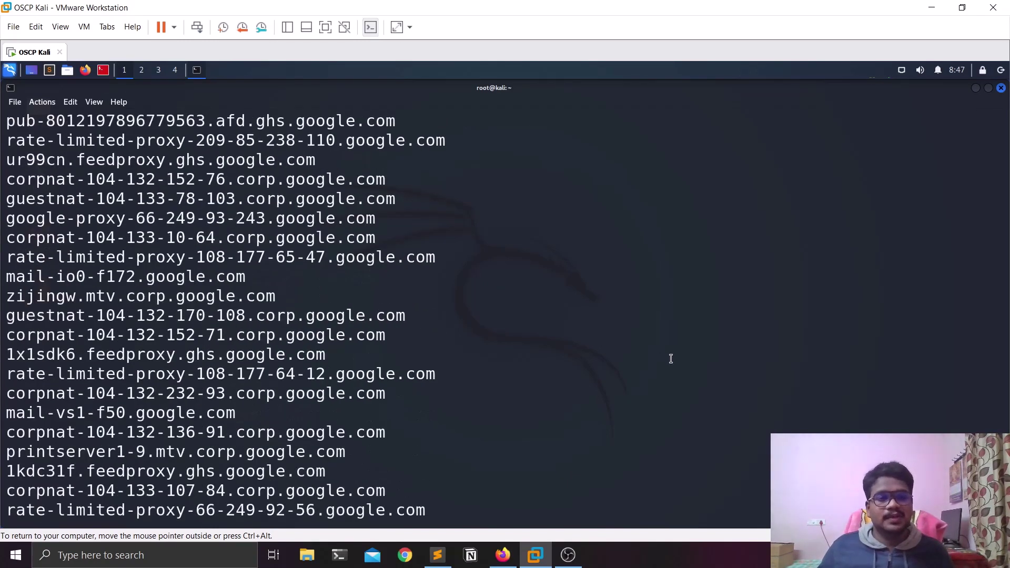
pyautogui.scroll(3, 670, 359)
pyautogui.scroll(-12, 671, 359)
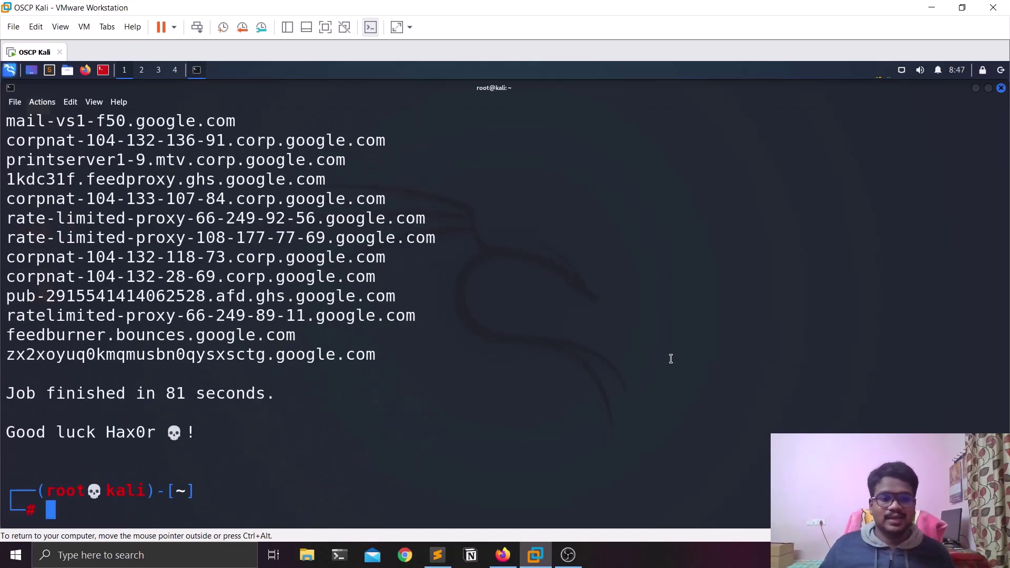
# Count the collected subdomains on a cleared terminal with cat subdomains-google.txt | wc -l.
pyautogui.hotkey('ctrl', 'l')
pyautogui.write('cat su')
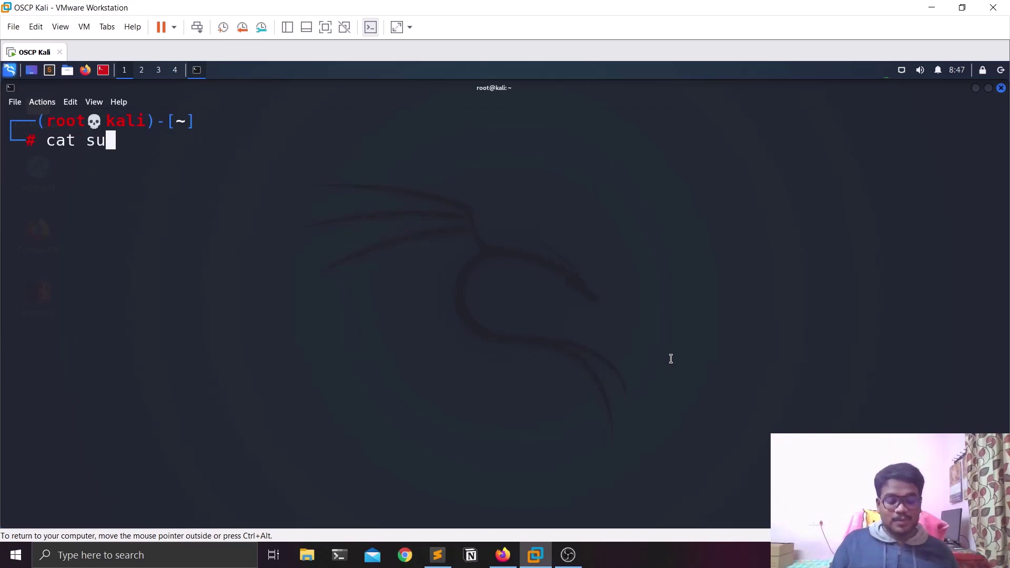
pyautogui.write('b')
pyautogui.press('Tab')
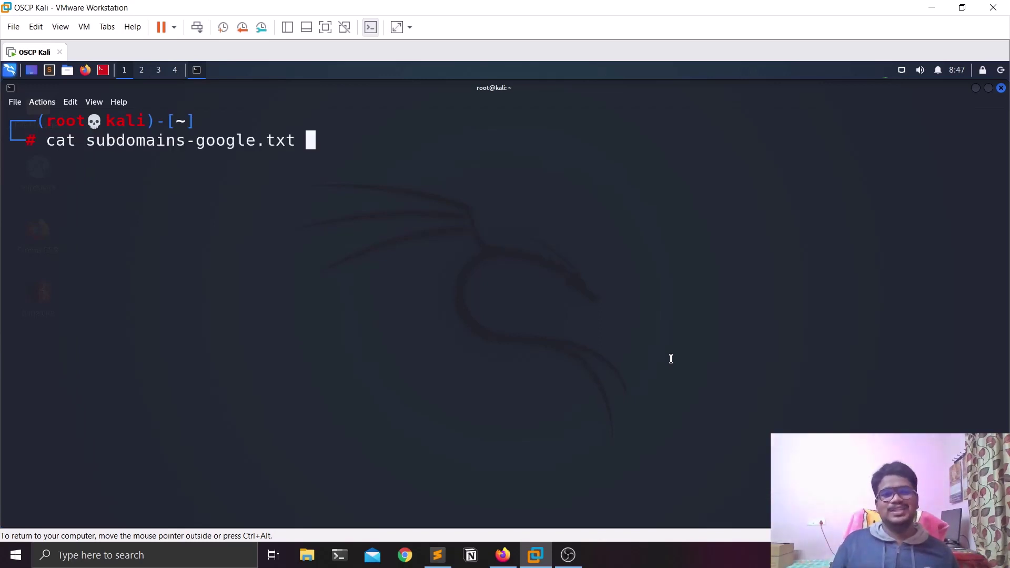
pyautogui.write('| w')
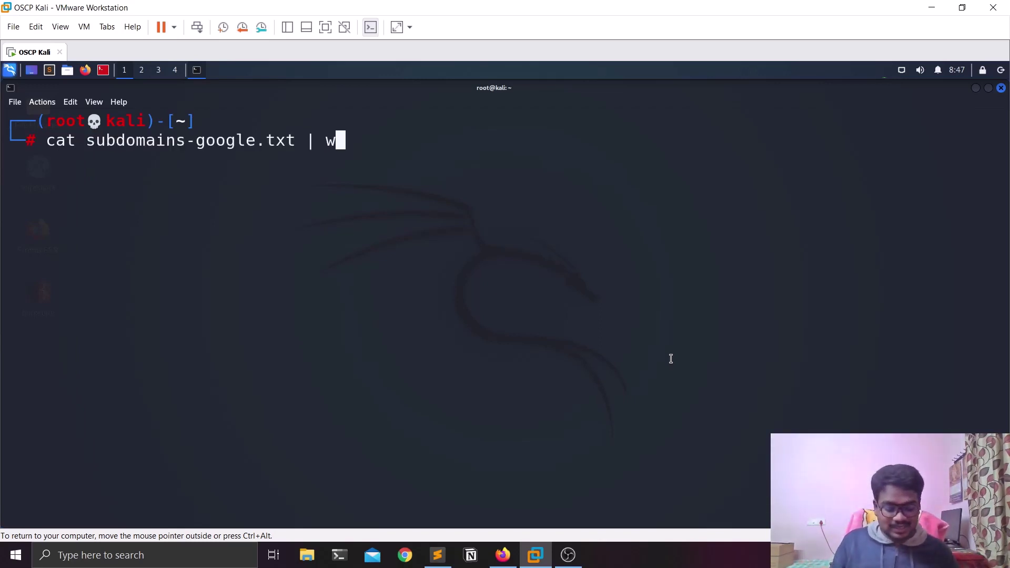
pyautogui.write('c -')
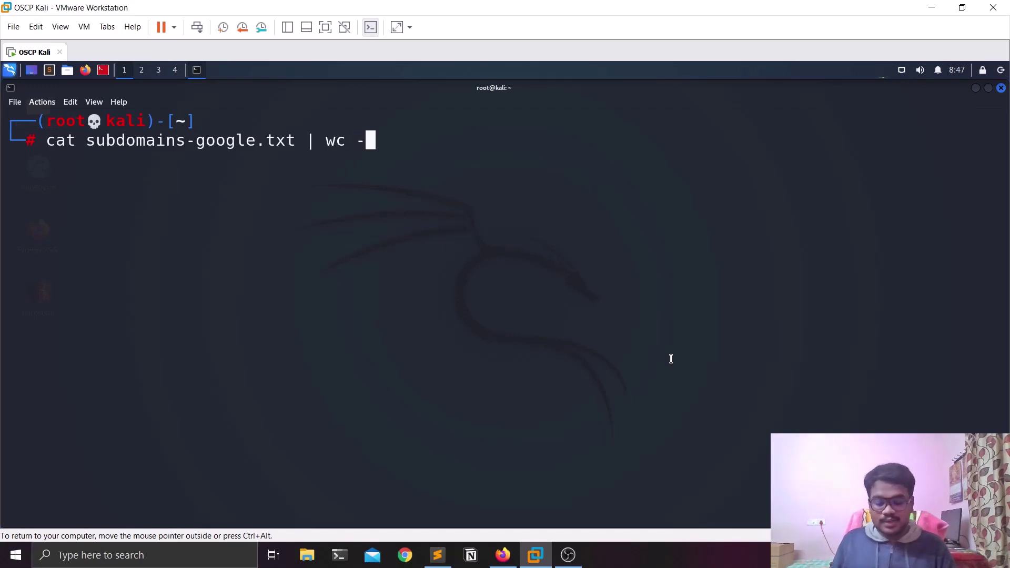
pyautogui.write('l')
pyautogui.press('Return')
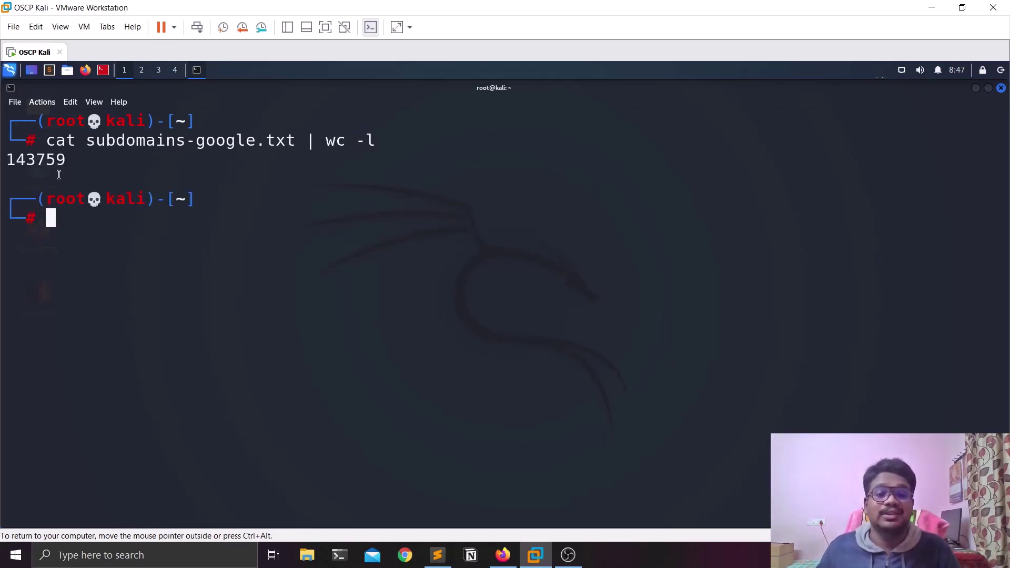